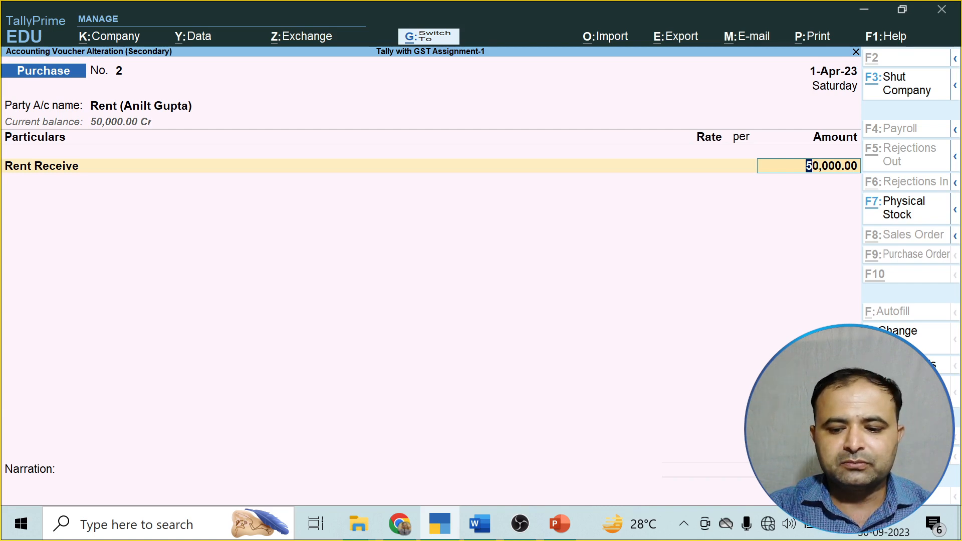
Step: Review the slides showing the rent purchase voucher and the two GST Payable on RCM journal vouchers
key(Page_Down)
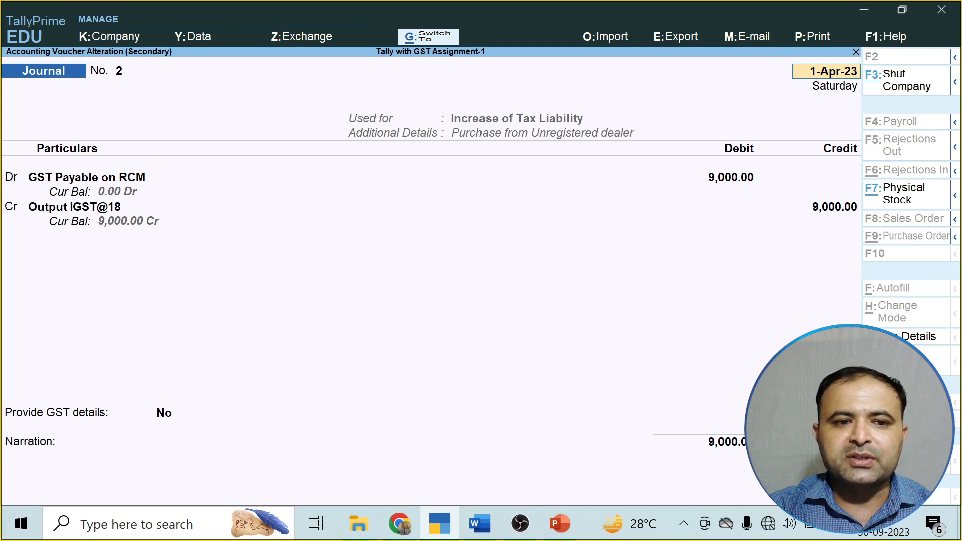
key(Page_Down)
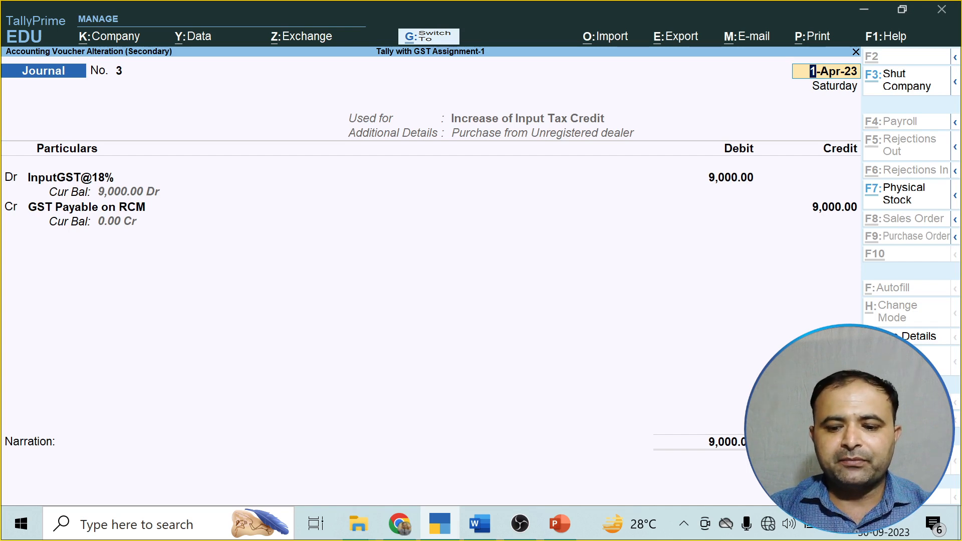
key(Page_Up)
key(Page_Up)
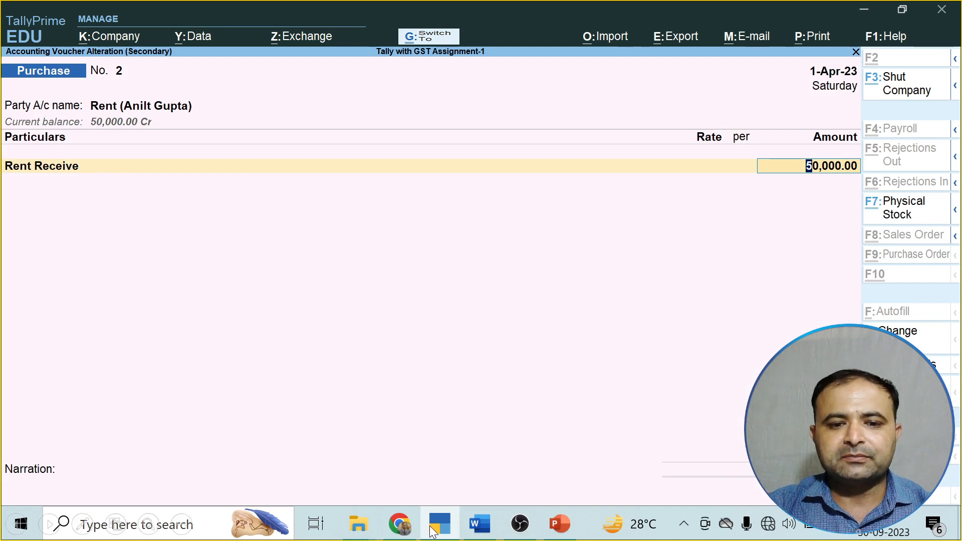
key(Page_Down)
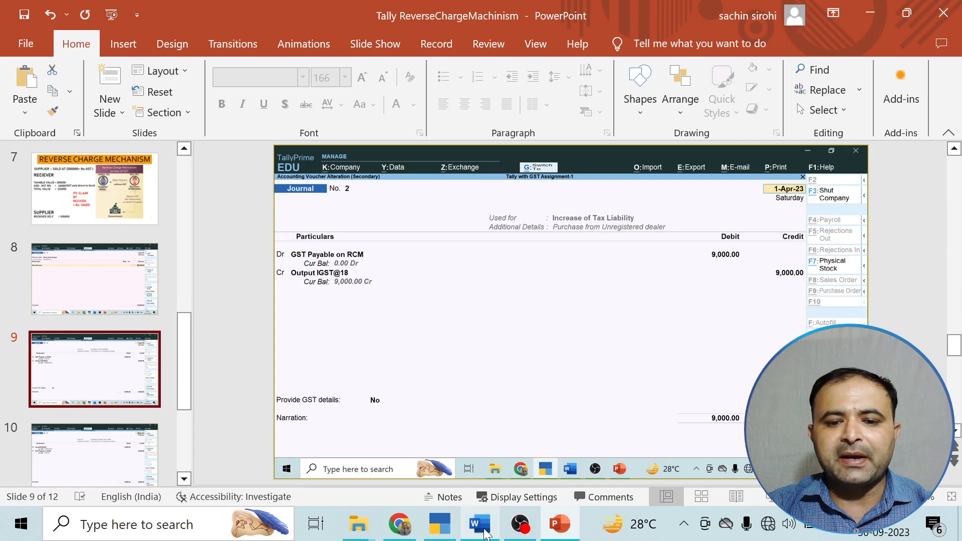
Step: Switch to TallyPrime, leave the Trial Balance and open the Day Book
click(441, 522)
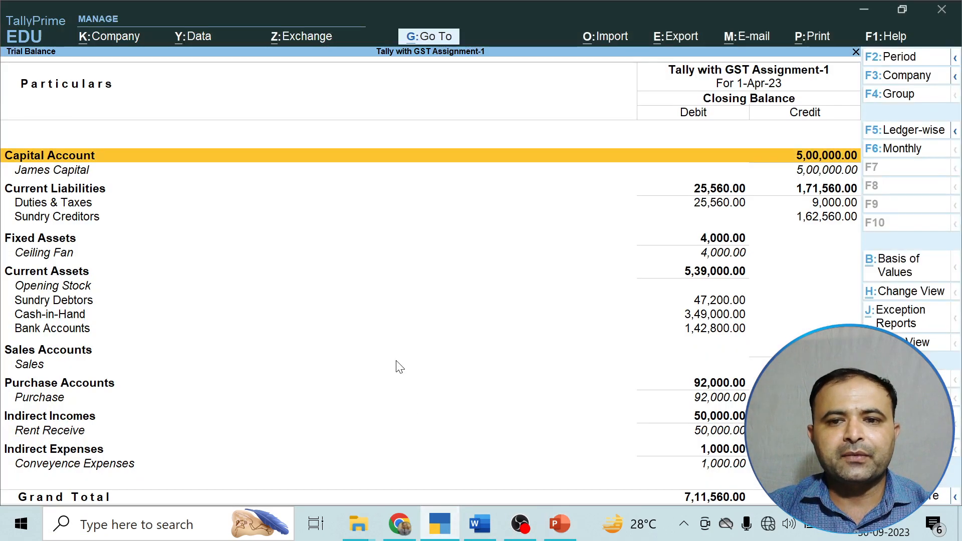
key(Escape)
key(Escape)
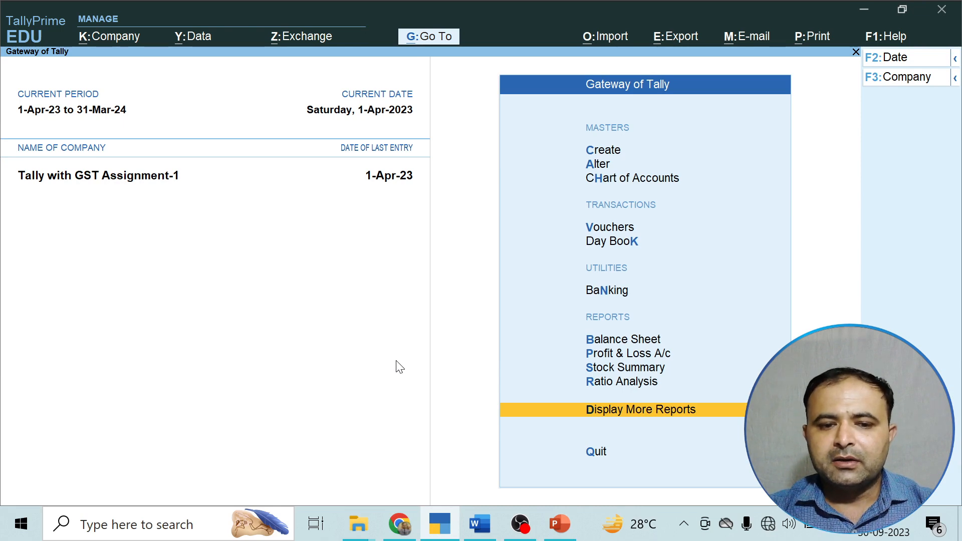
key(Up)
key(Up)
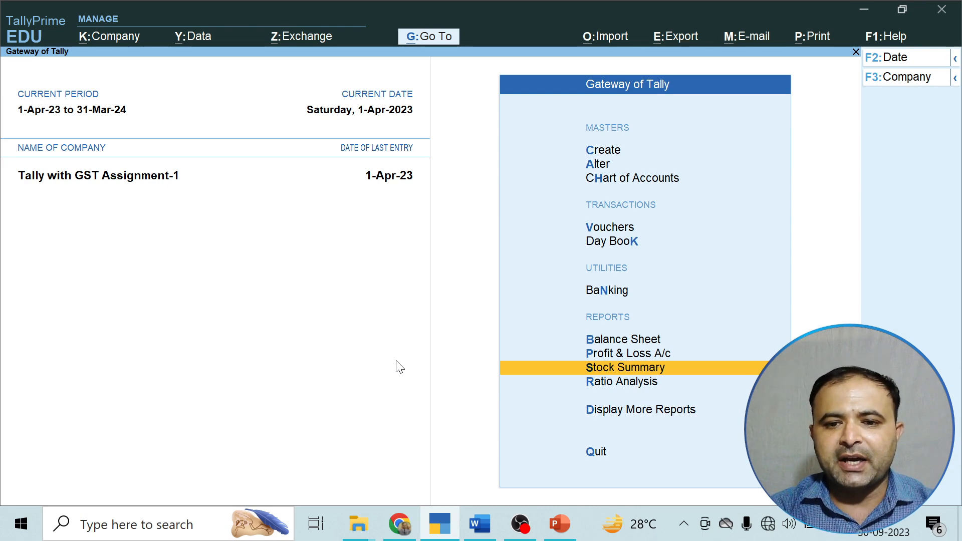
key(Up)
key(Up)
key(Up)
key(Up)
key(Up)
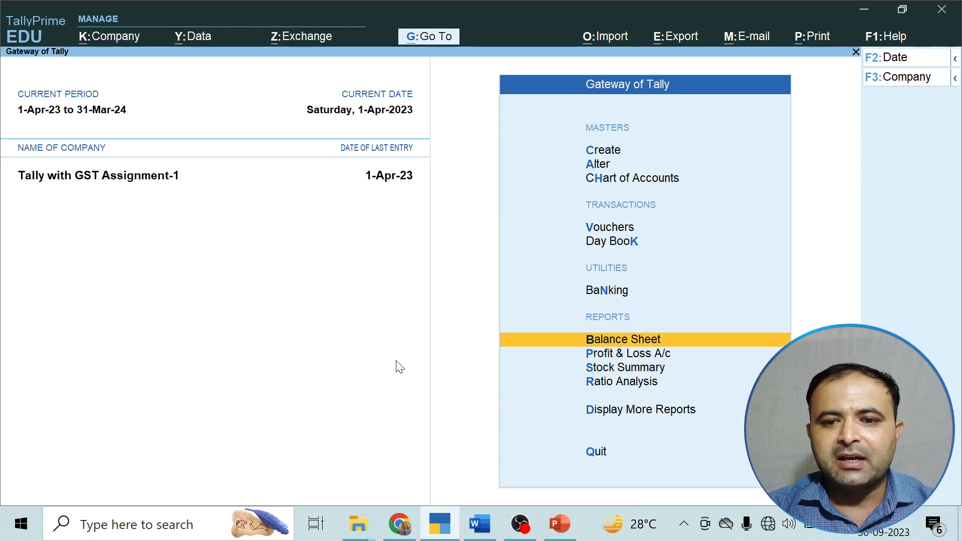
key(Down)
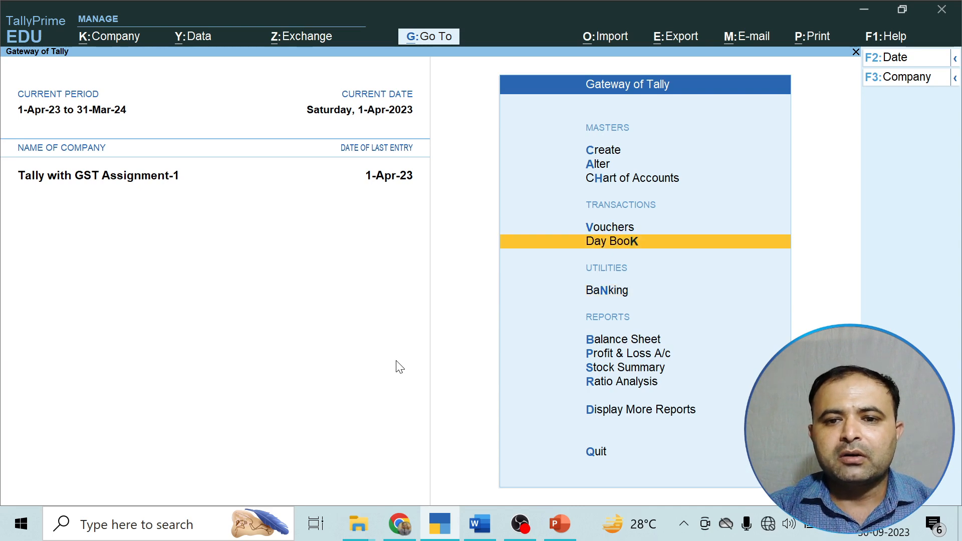
key(Return)
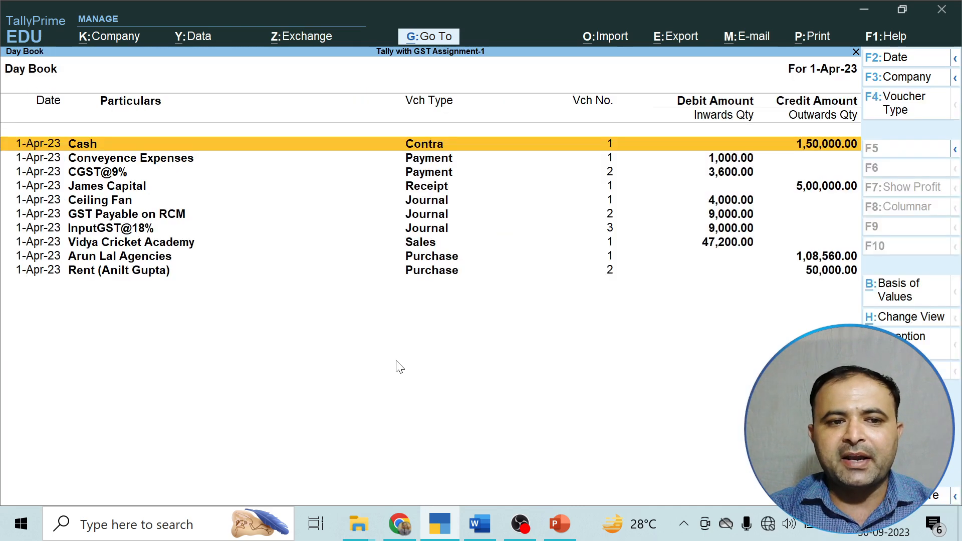
Step: Open the rent purchase voucher No. 2 from the Day Book for alteration
key(Down)
key(Down)
key(Down)
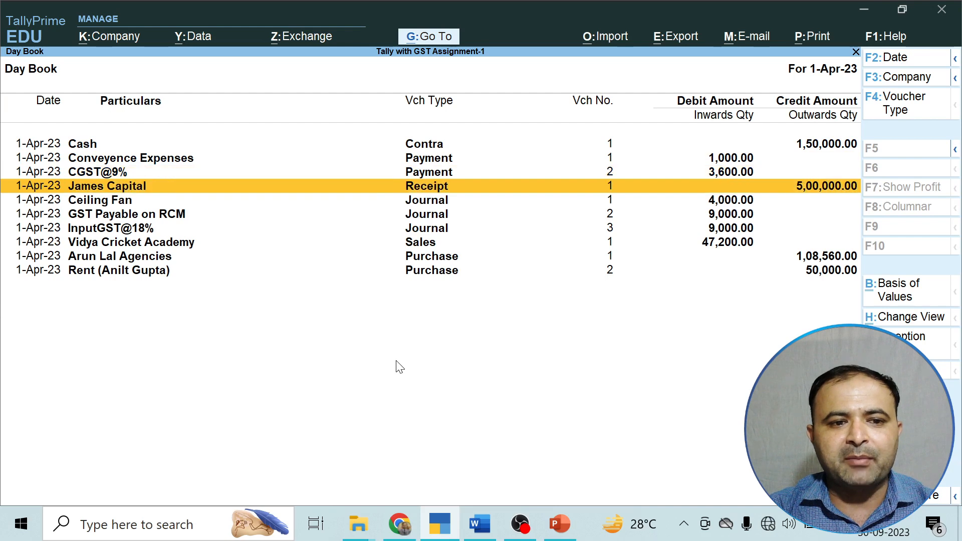
key(Down)
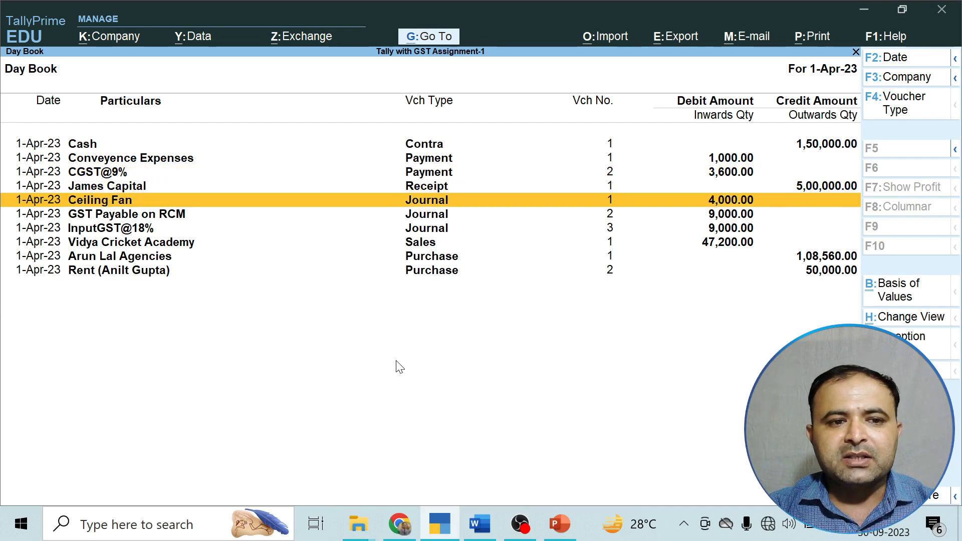
key(Down)
key(Down)
key(Down)
key(Down)
key(Down)
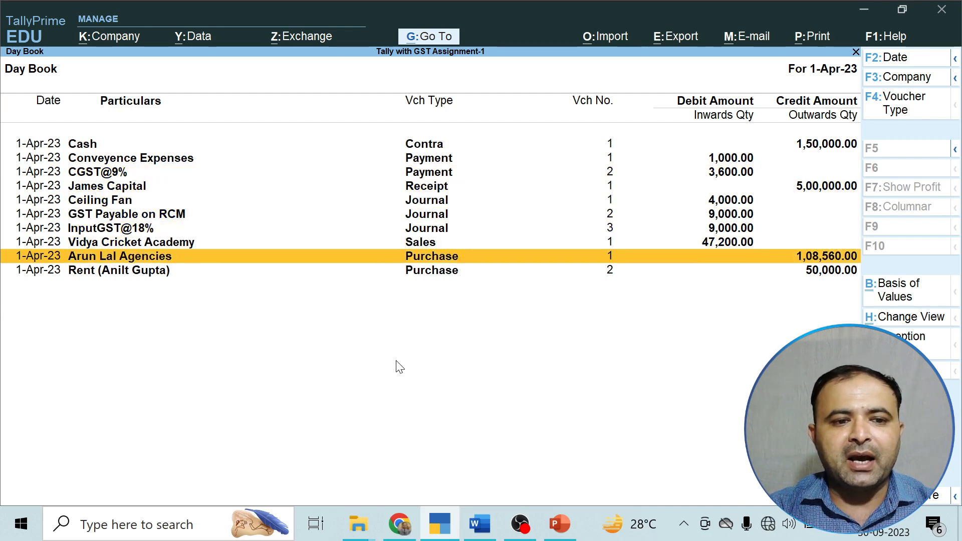
key(Return)
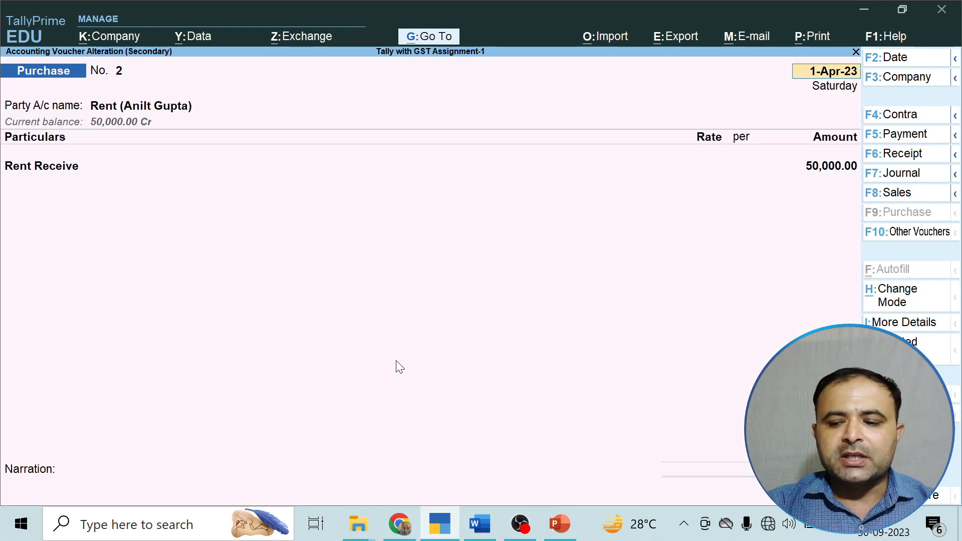
Step: Open the rent party's ledger from the voucher and go through its details up to the registration type
key(Return)
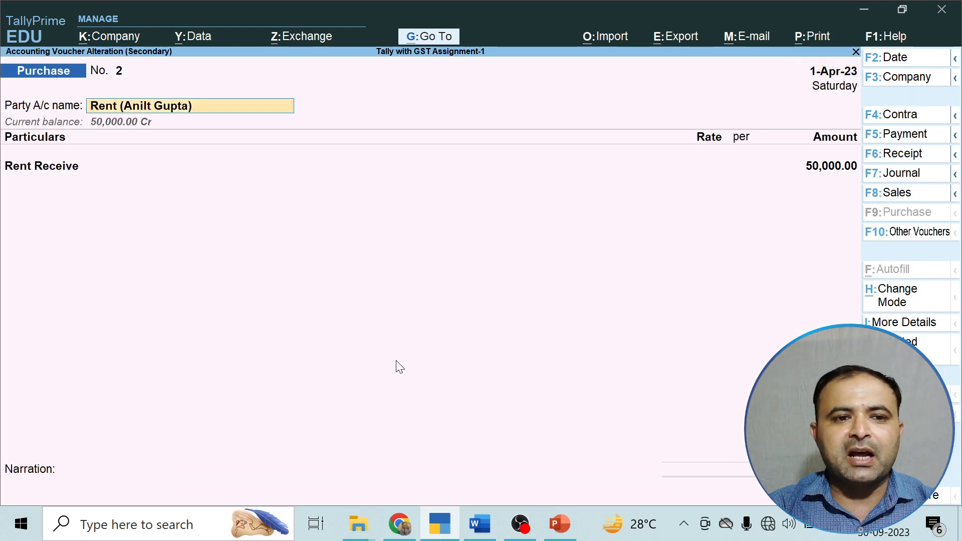
key(ctrl+Return)
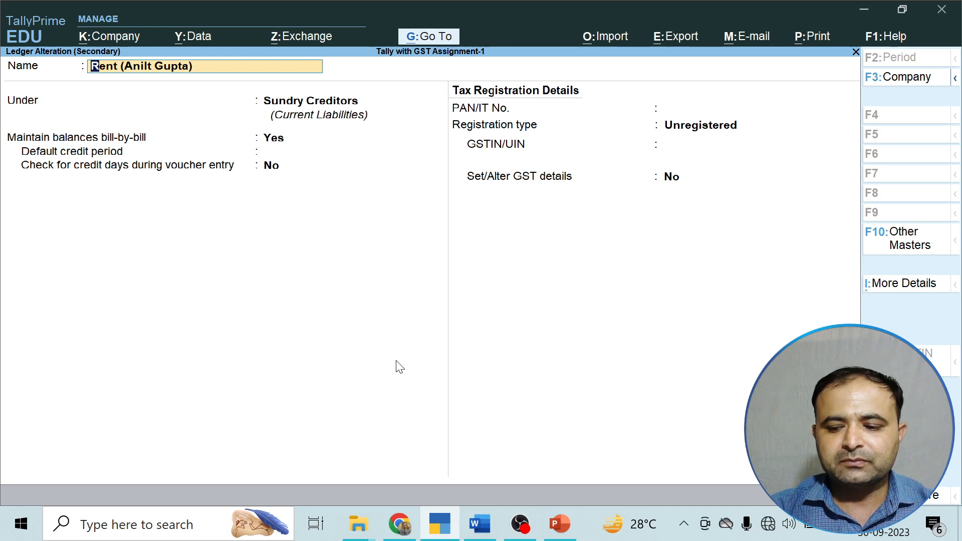
key(Return)
key(Return)
key(Return)
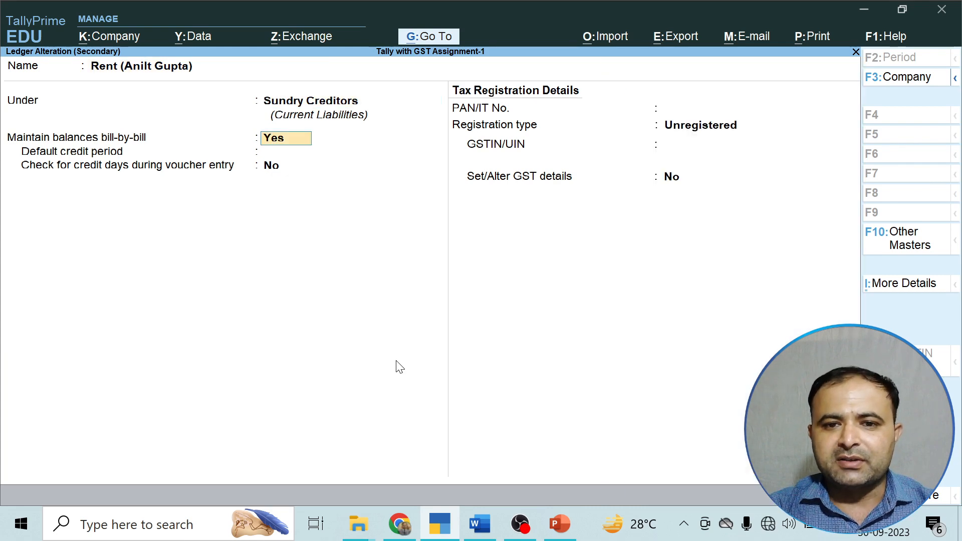
key(Return)
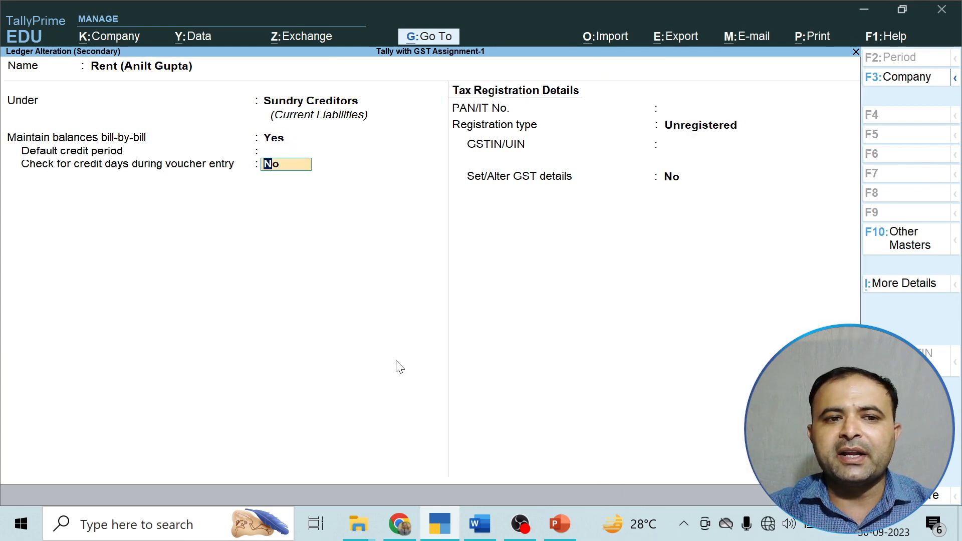
key(Return)
key(Return)
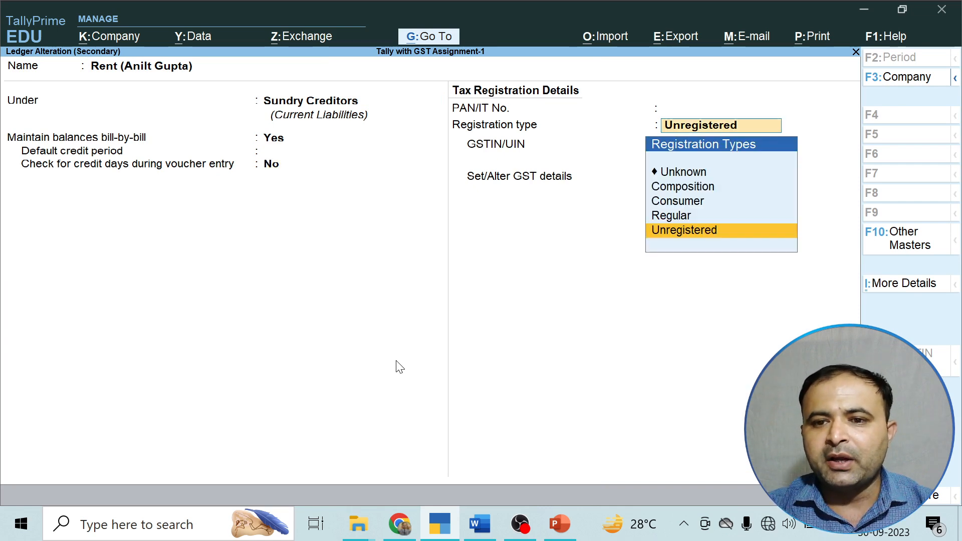
Step: Select Unregistered as the rent party's registration type and save the ledger
key(Up)
key(Up)
key(Up)
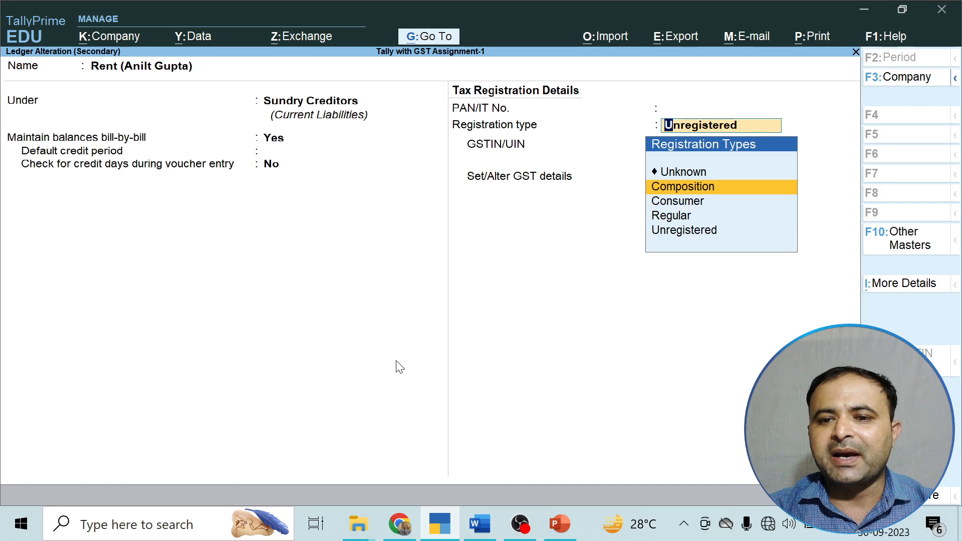
key(Down)
key(Down)
key(Down)
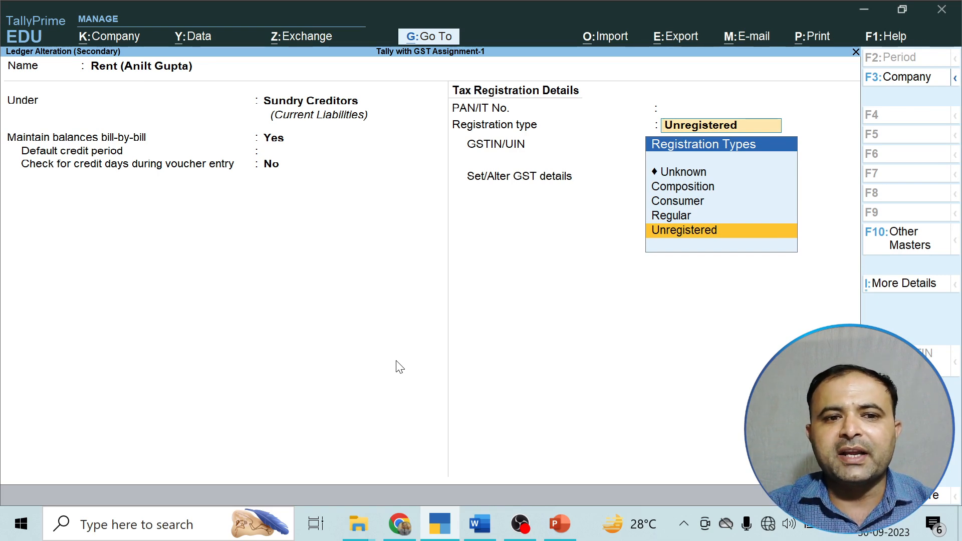
key(Return)
key(Return)
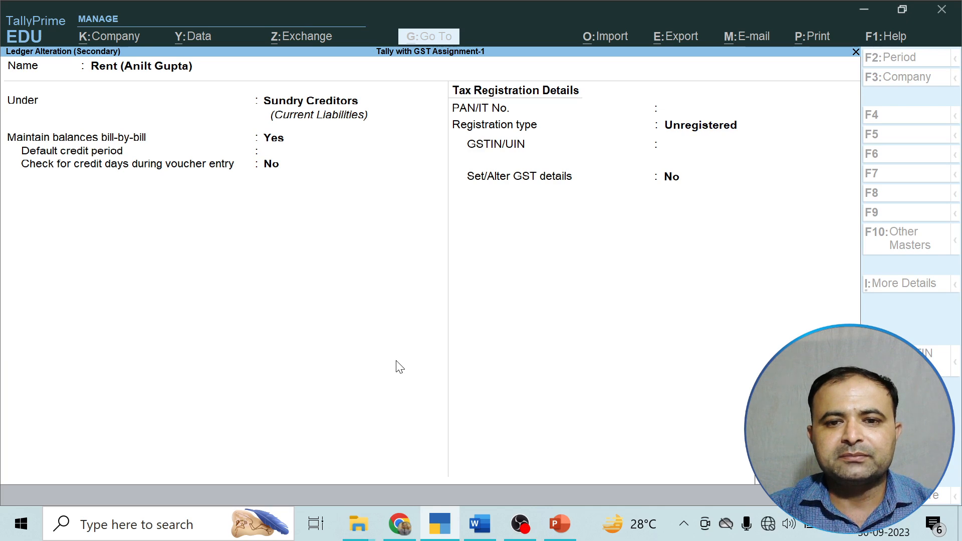
key(ctrl+a)
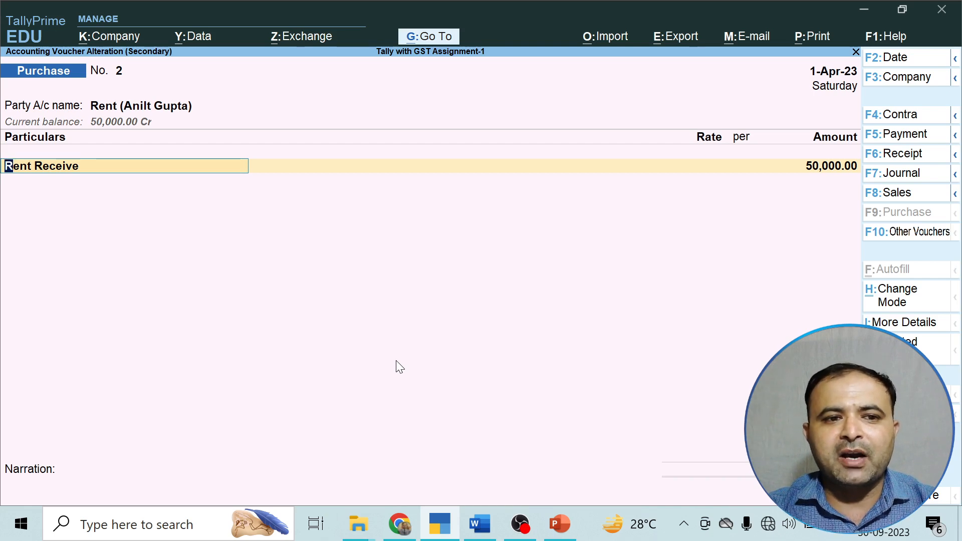
Step: Open the Rent Receive ledger, accept Not Applicable for type of ledger, GST and assessable value calculation, and save it
key(ctrl+Return)
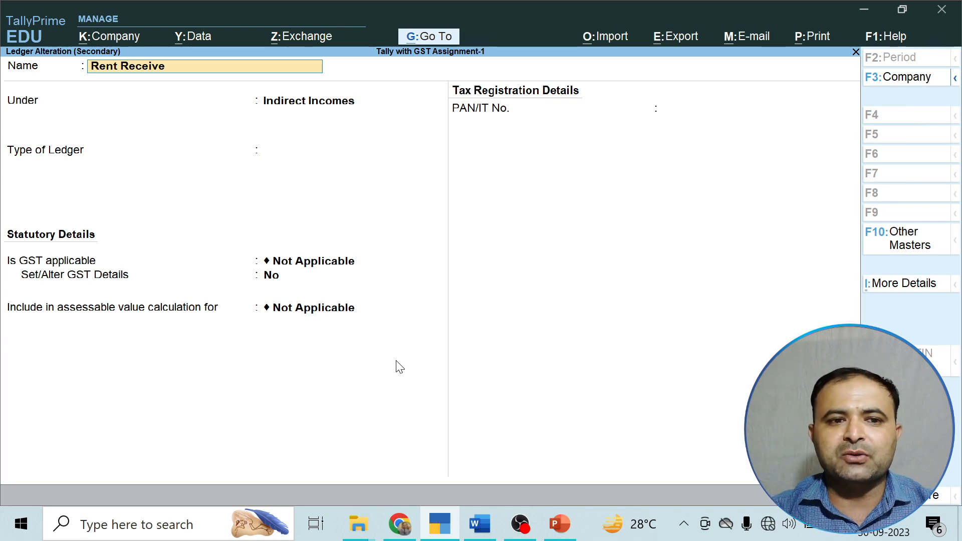
key(Return)
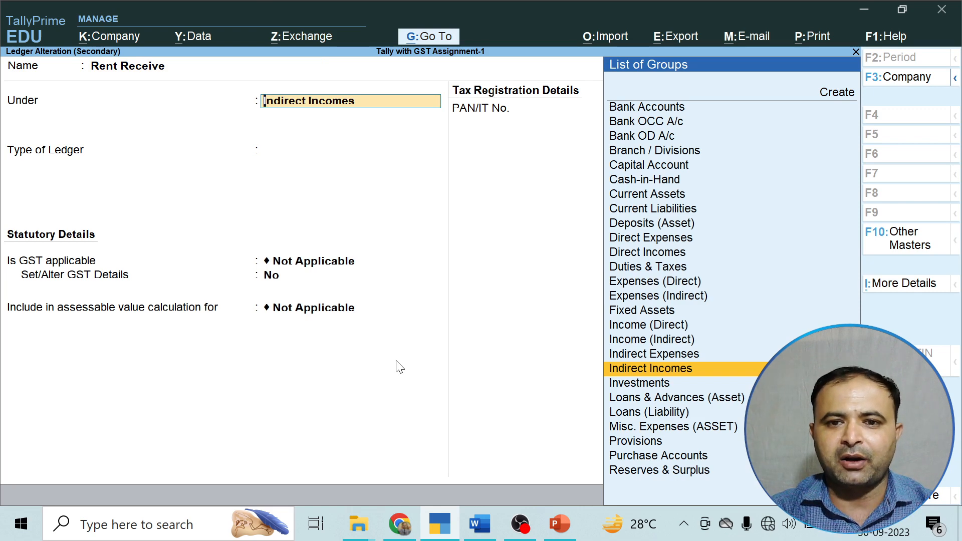
key(Return)
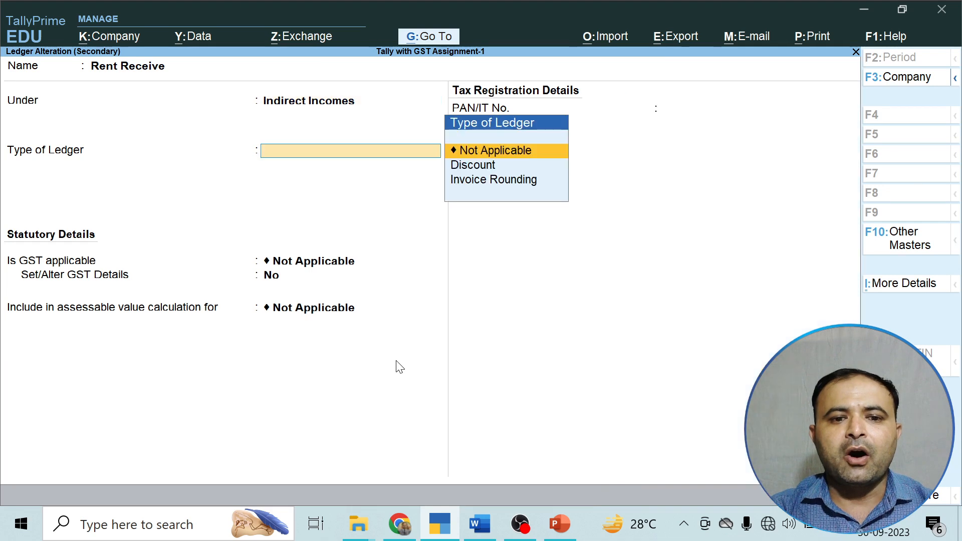
key(Return)
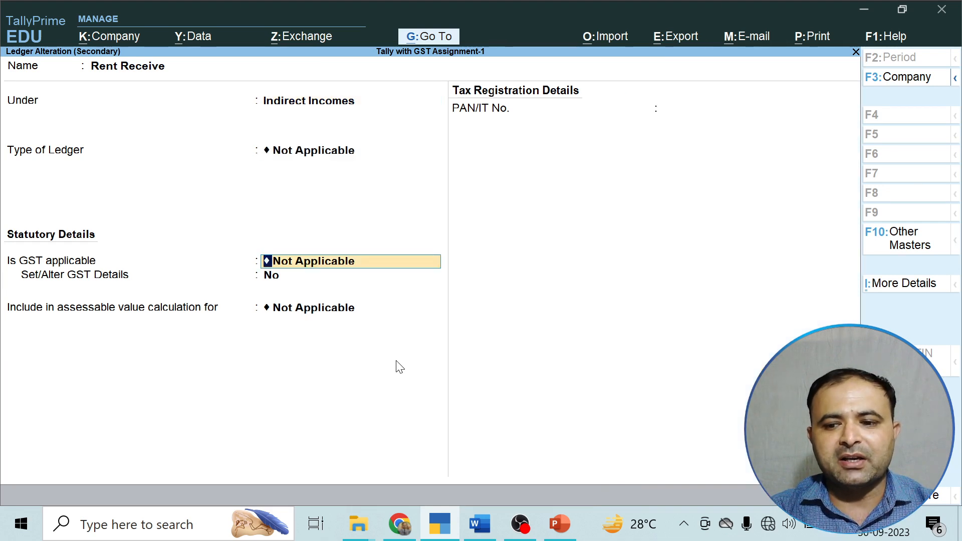
key(Return)
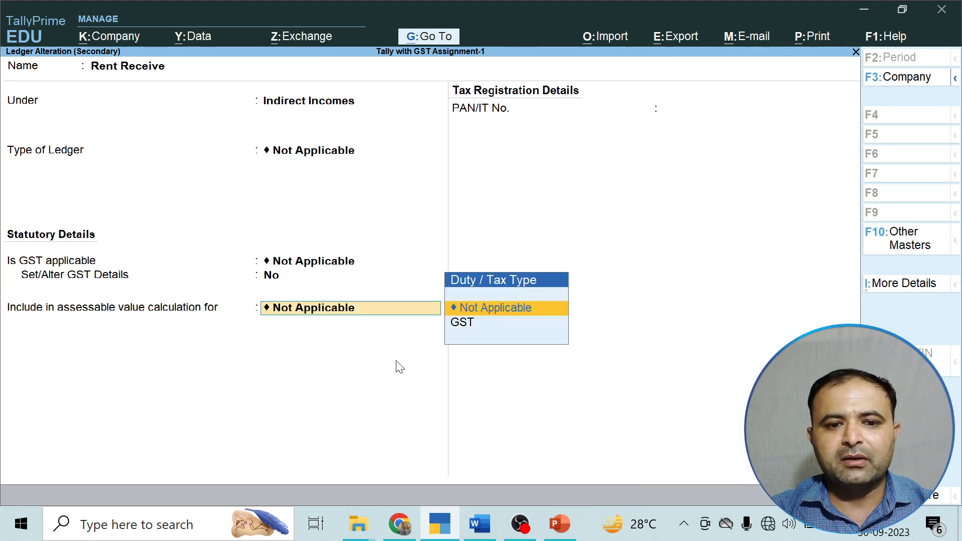
key(Return)
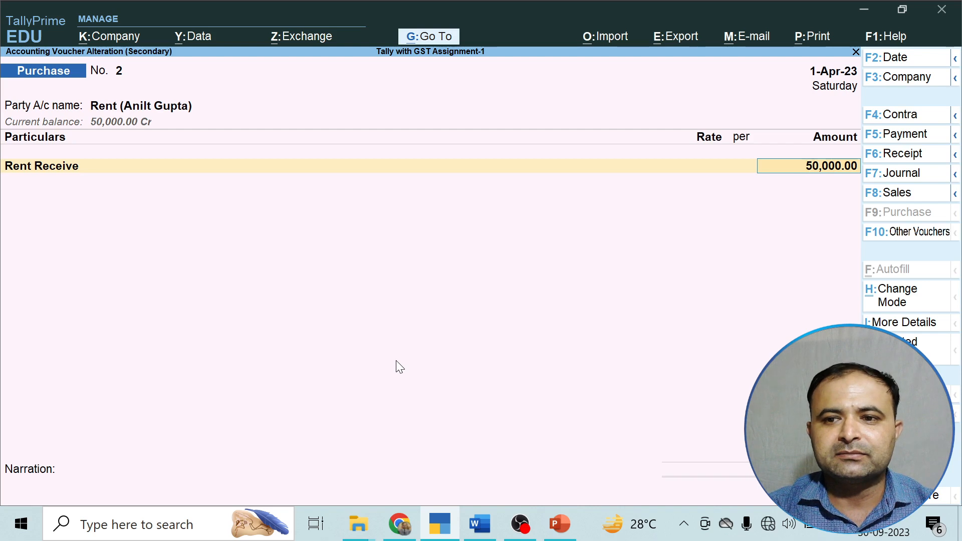
Step: Accept the 50,000.00 rent amount with bill-wise New Ref 2, leave the narration blank and save the purchase voucher
key(Return)
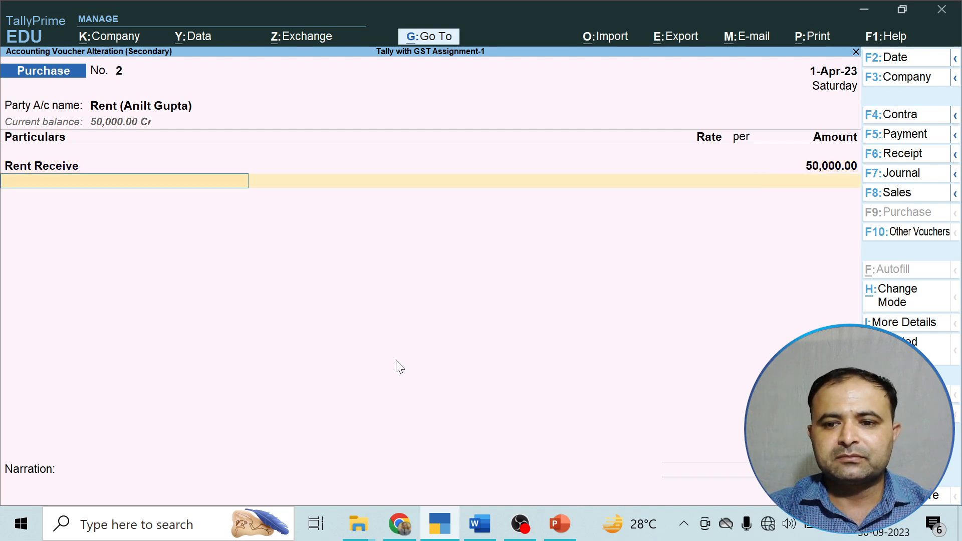
key(Return)
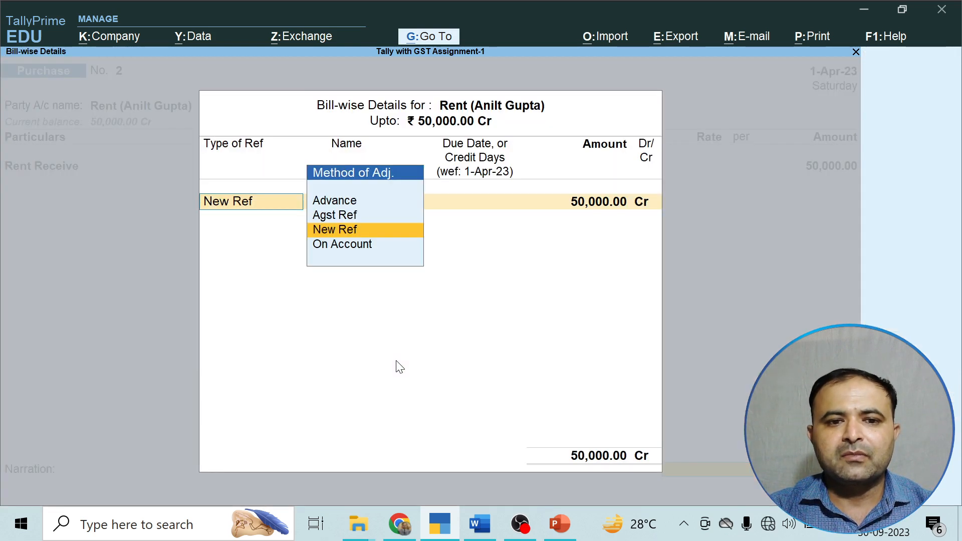
key(Return)
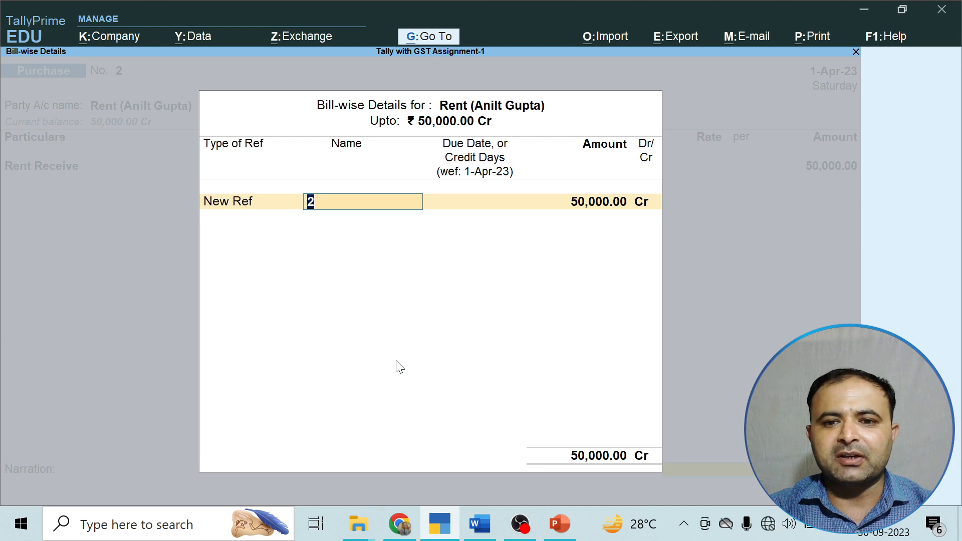
key(Return)
key(Return)
key(Return)
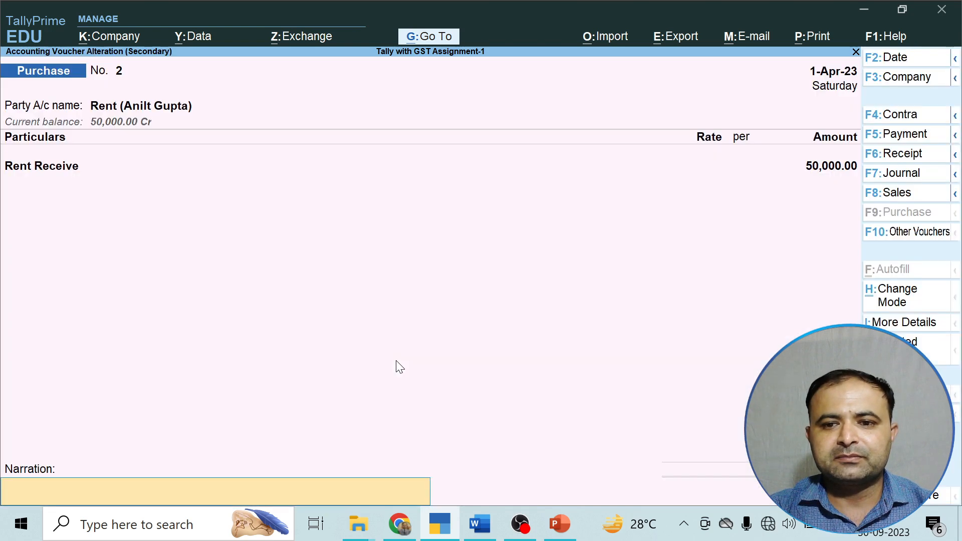
key(Return)
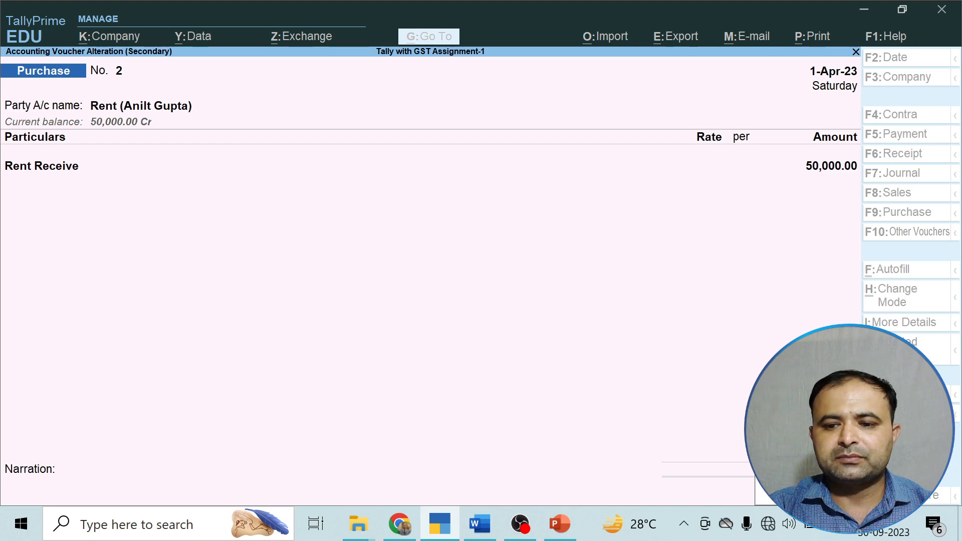
click(782, 495)
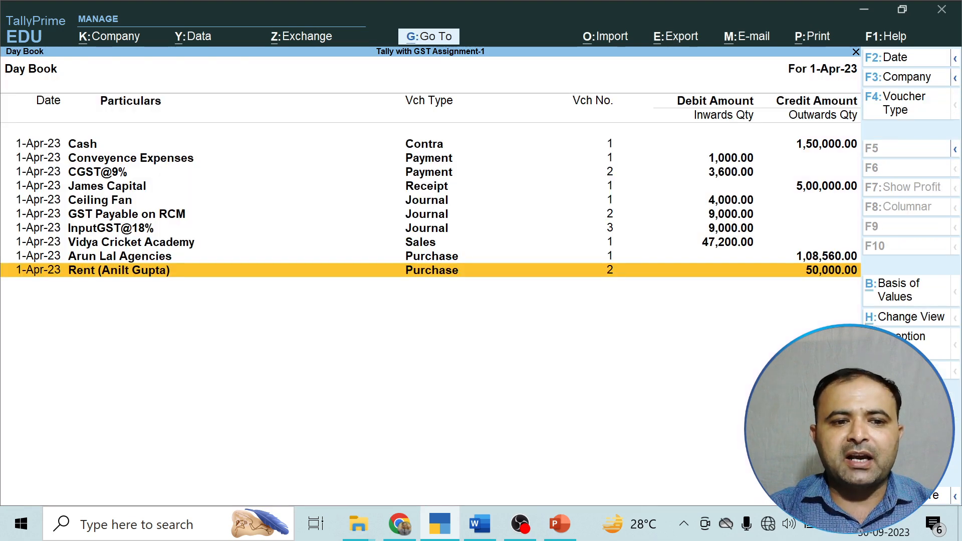
Step: Open Journal voucher No. 2 for GST Payable on RCM from the Day Book and go to its debit ledger
key(Up)
key(Up)
key(Up)
key(Up)
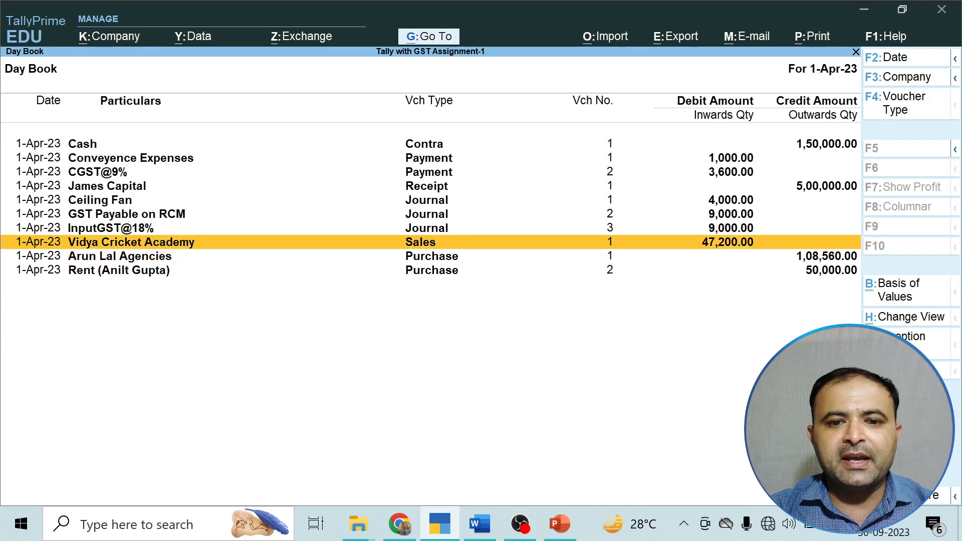
key(Return)
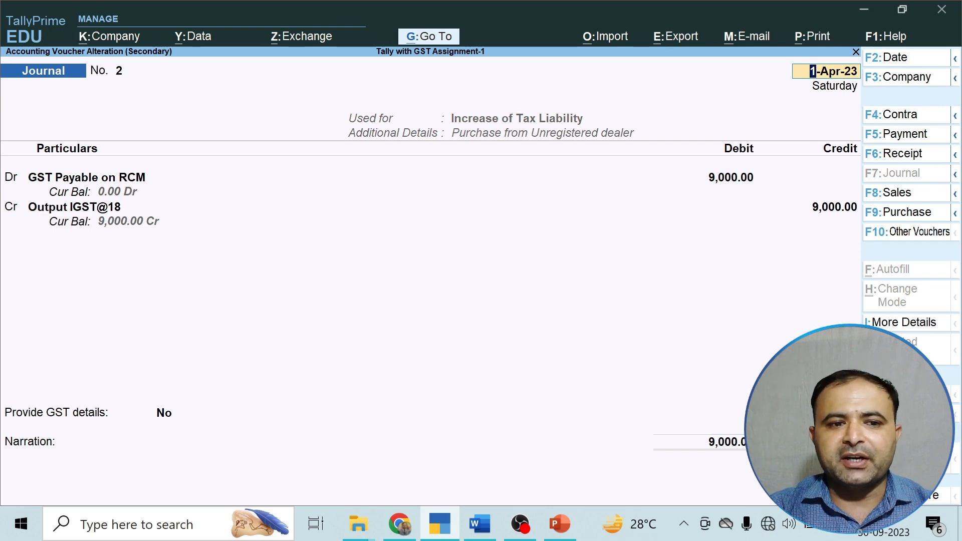
key(Return)
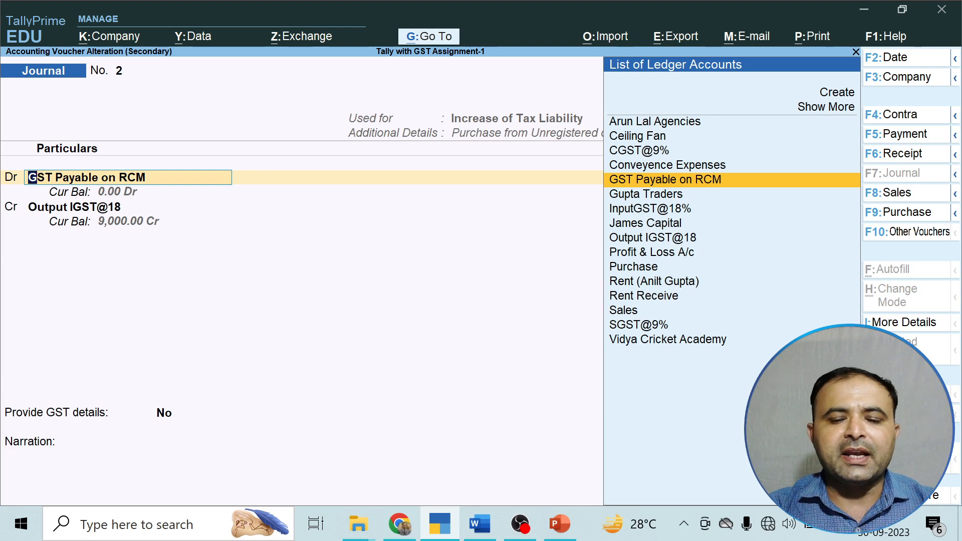
Step: Open the GST Payable on RCM ledger, accept Duties & Taxes, Others, 0 % and Not Applicable, and save it
key(ctrl+Return)
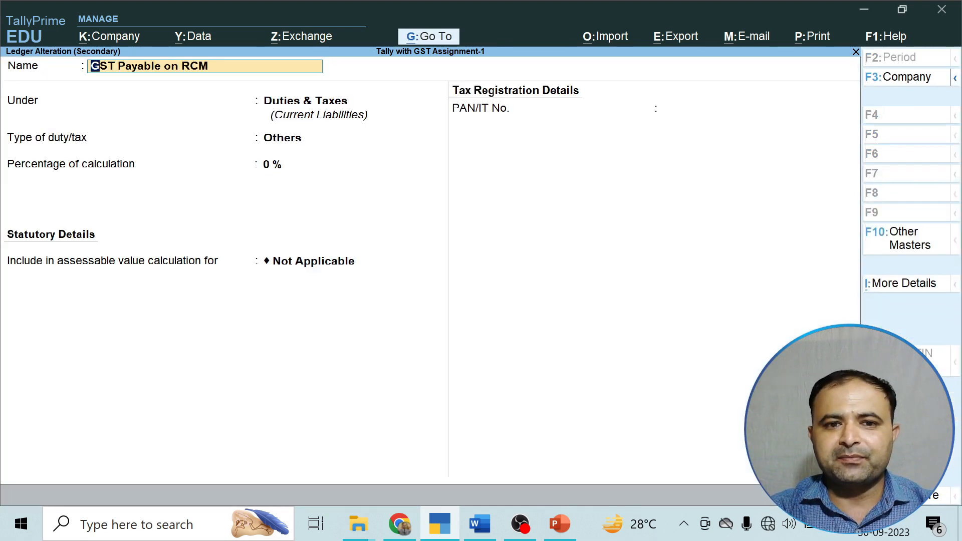
key(Return)
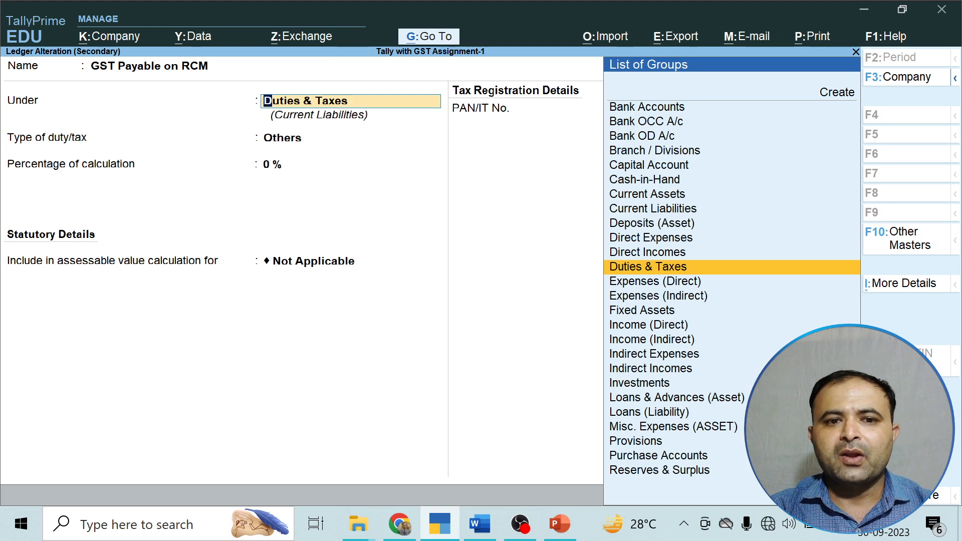
key(Return)
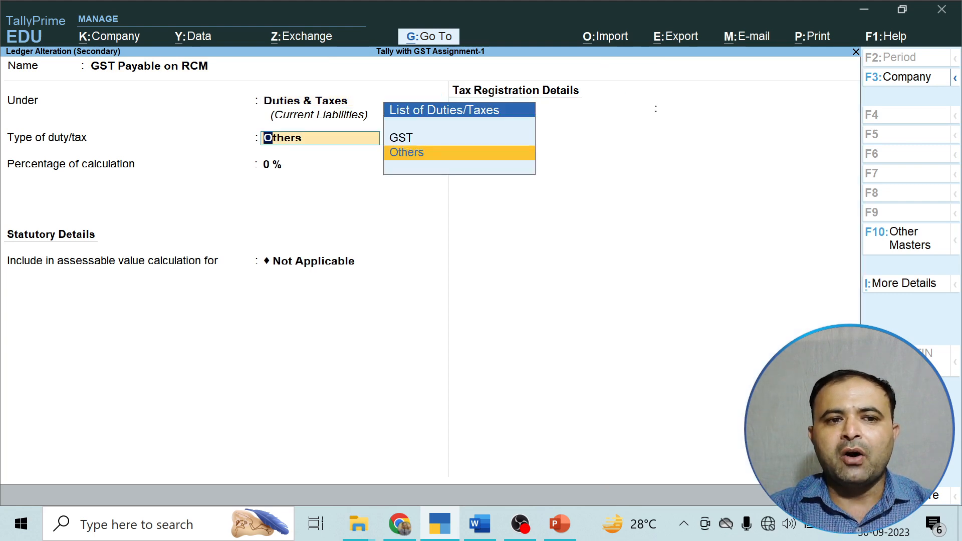
key(Return)
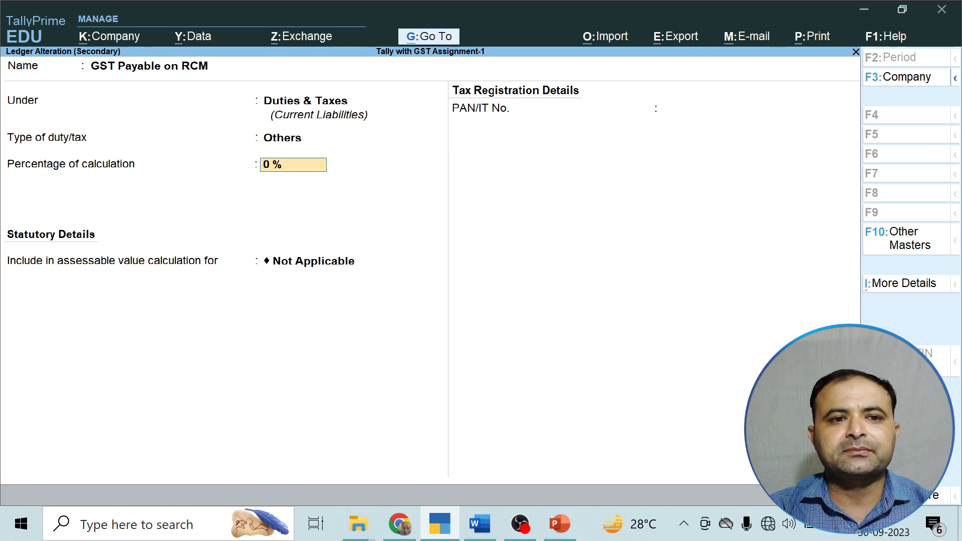
key(Return)
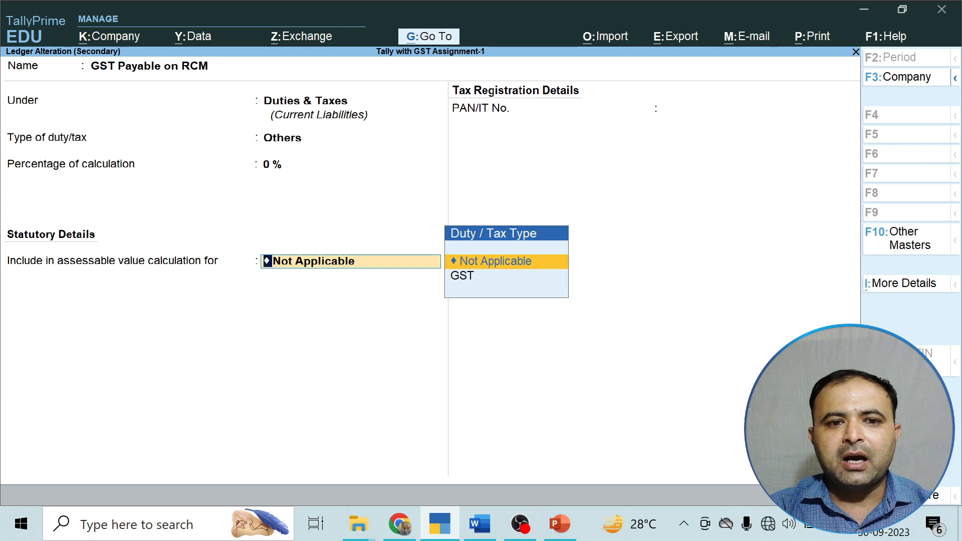
key(Return)
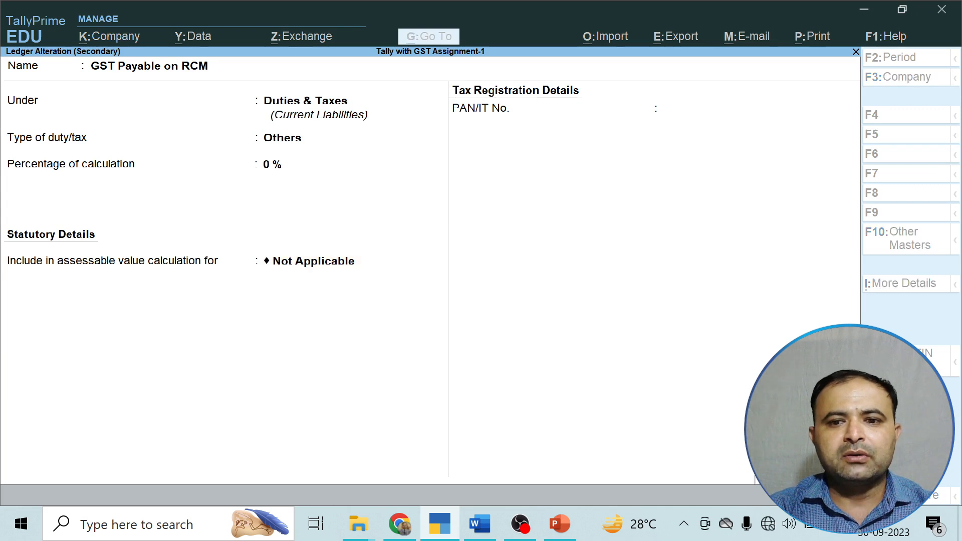
key(Return)
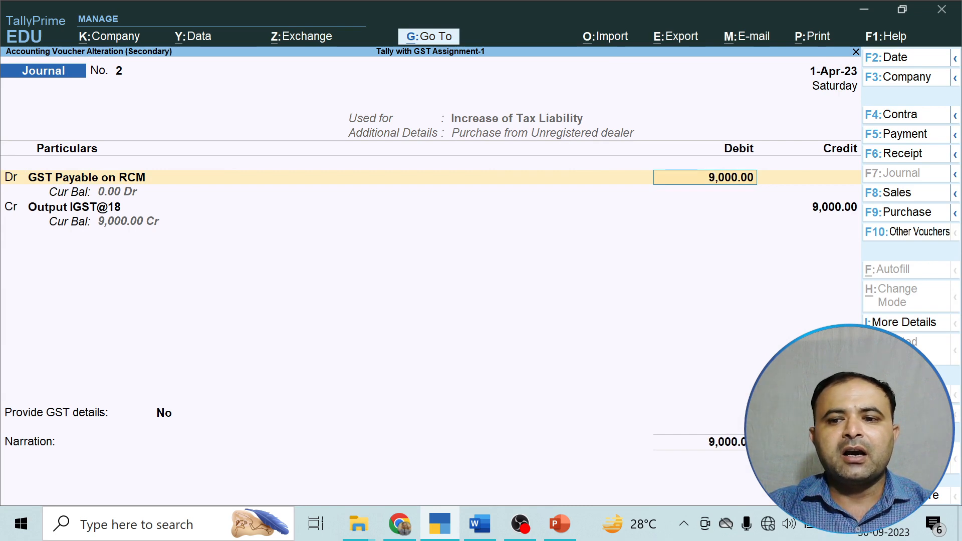
Step: Go through the journal's stat adjustment twice, accepting GST, Increase of Tax Liability and Purchase from Unregistered dealer
key(alt+j)
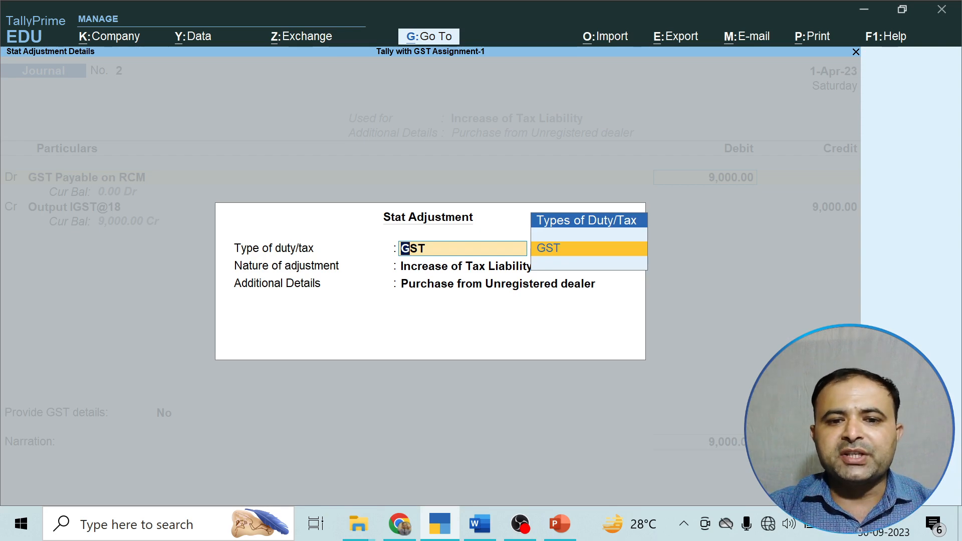
key(Return)
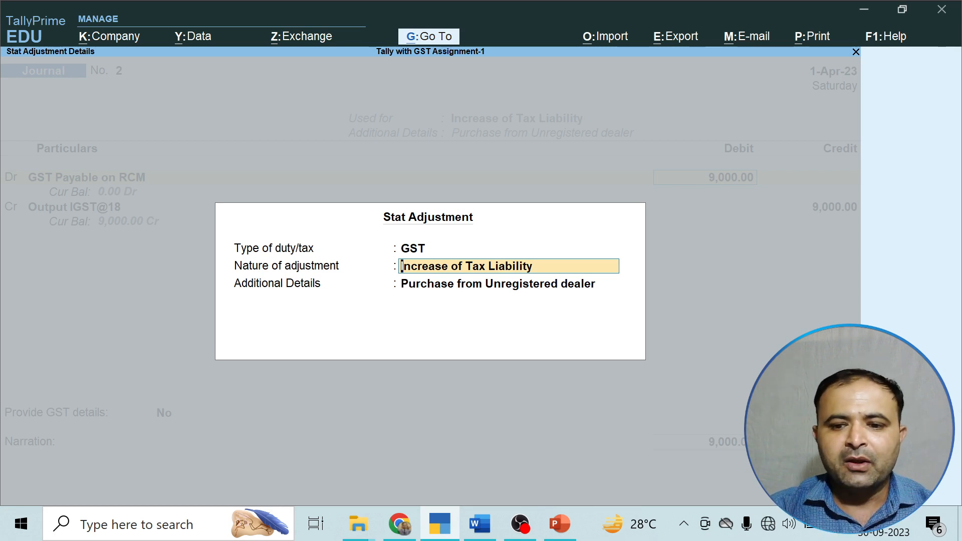
key(Return)
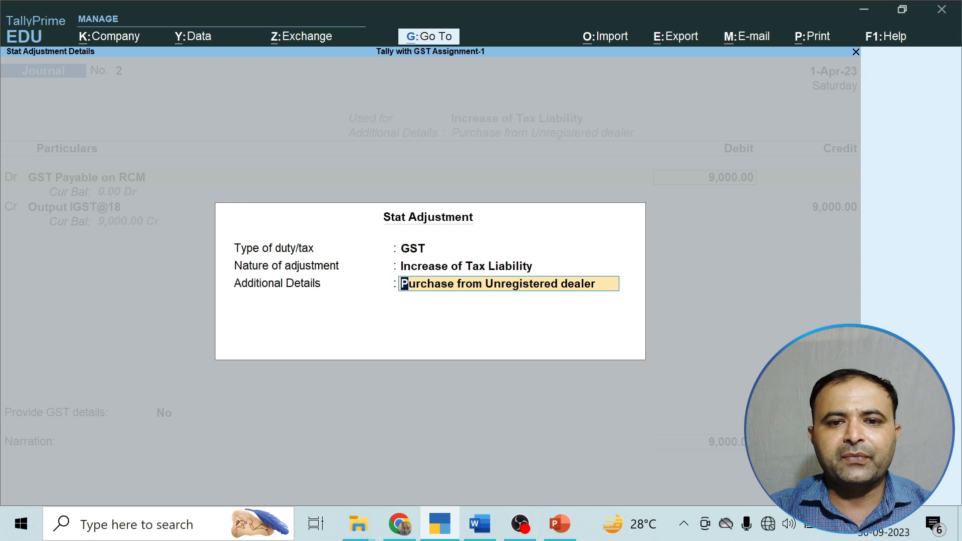
key(Return)
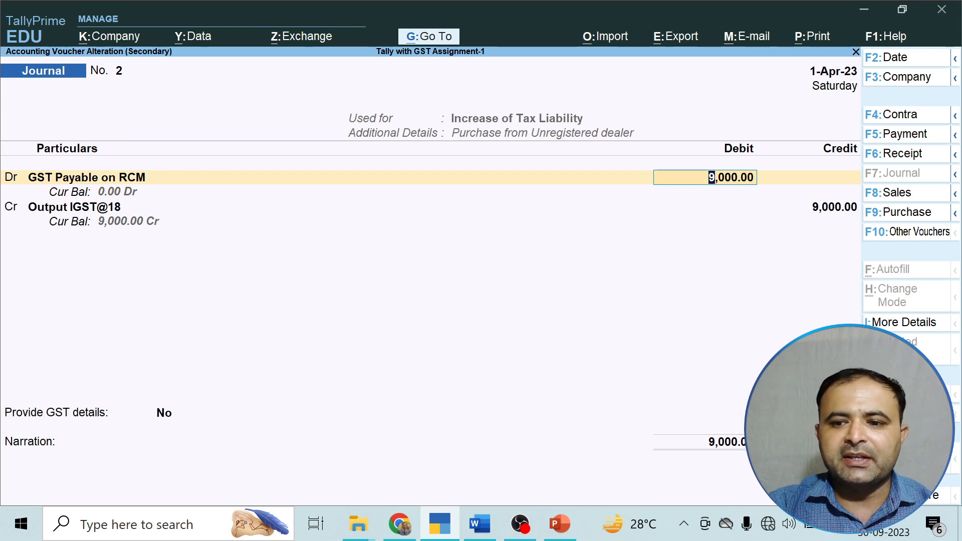
key(Return)
key(Return)
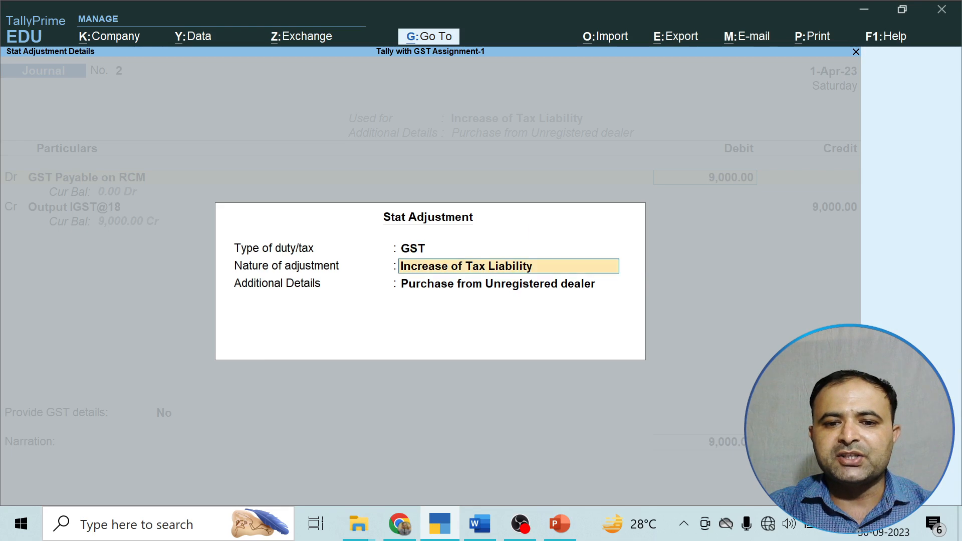
key(Return)
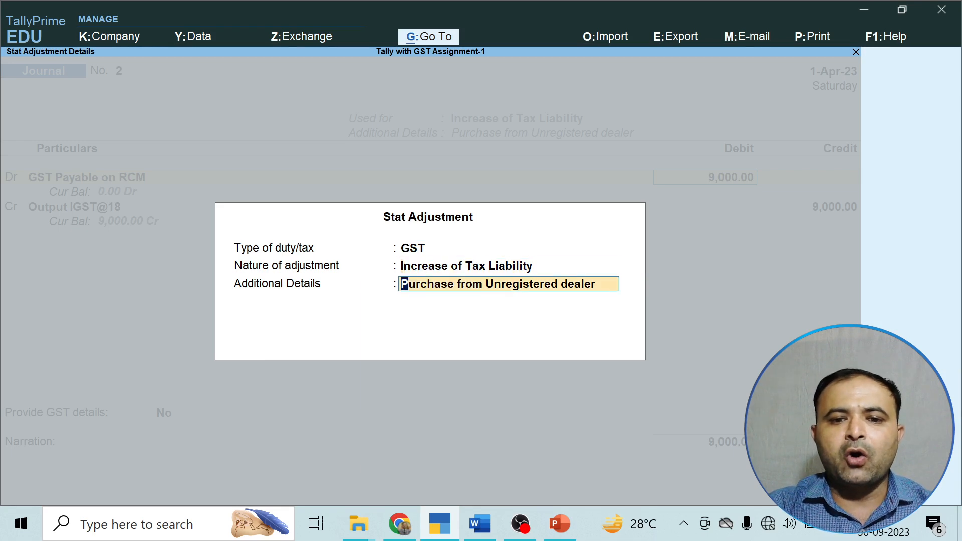
key(BackSpace)
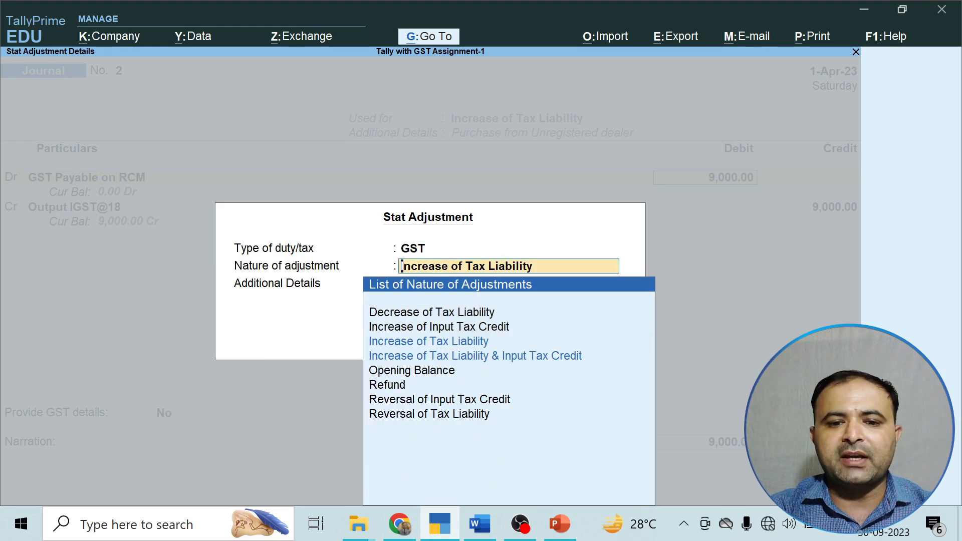
key(Return)
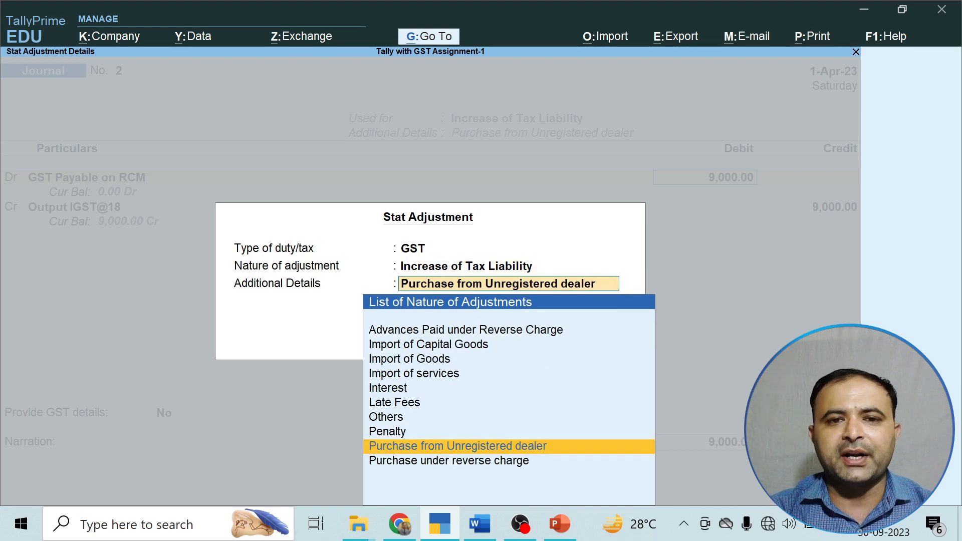
key(Return)
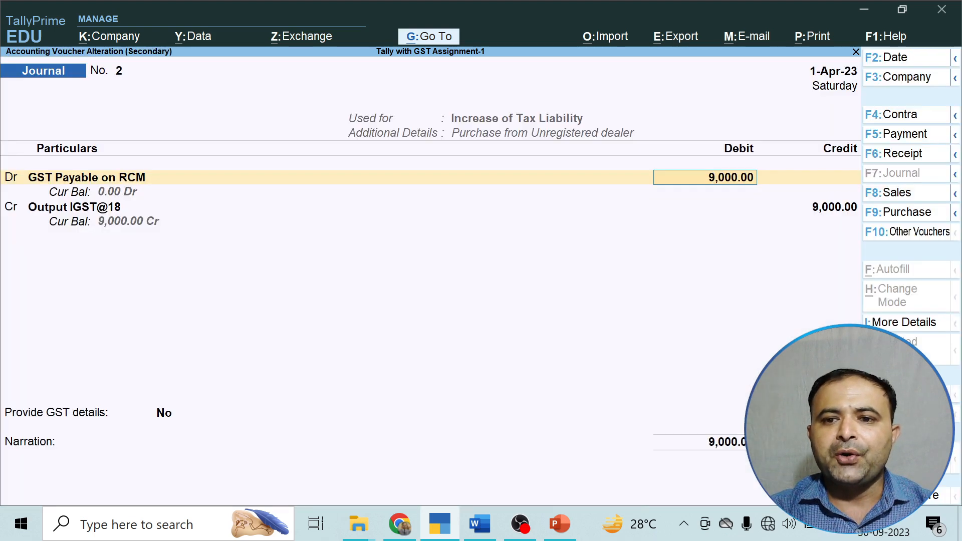
Step: Go through the journal's debit and credit lines, view the GST details of Output IGST@18, and return to its ledger selection
key(Return)
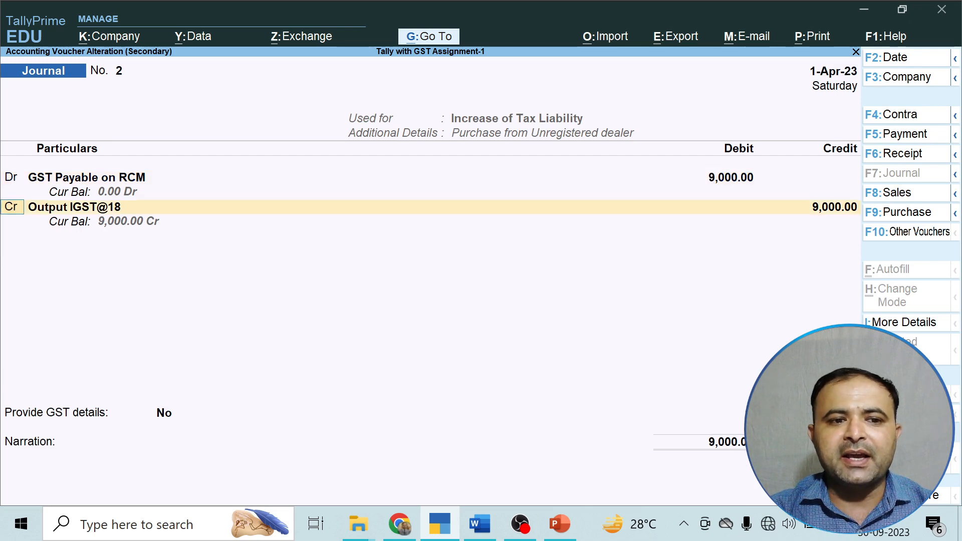
key(Return)
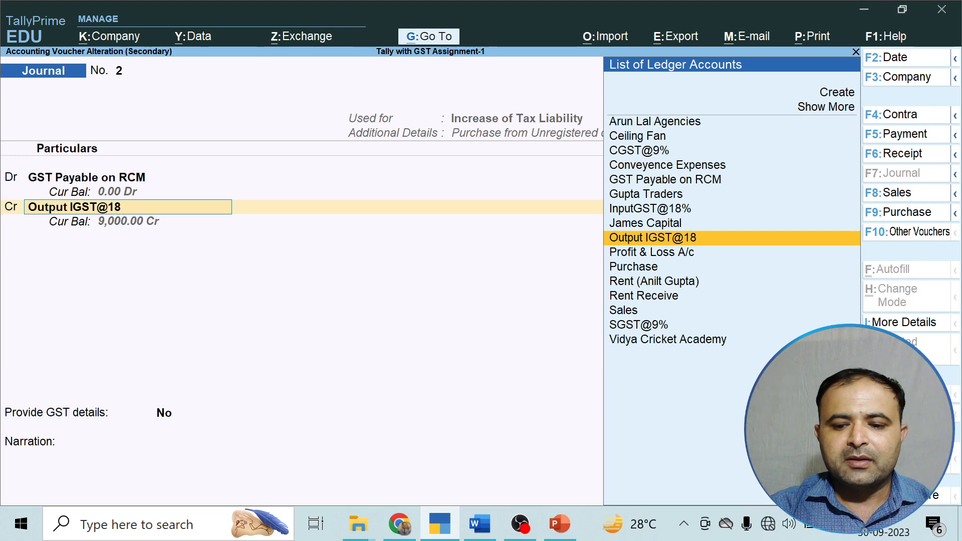
key(BackSpace)
key(BackSpace)
key(BackSpace)
key(BackSpace)
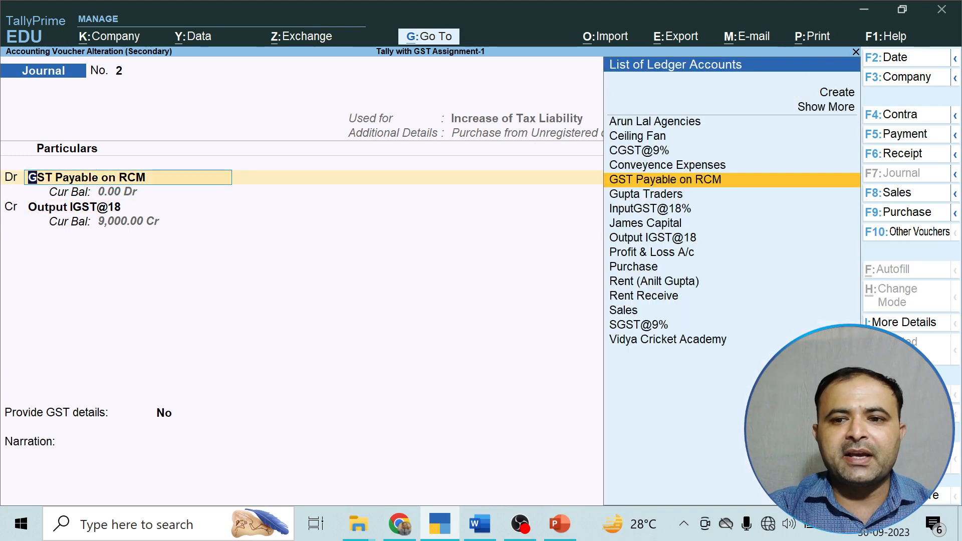
key(Return)
key(Return)
key(Return)
key(Return)
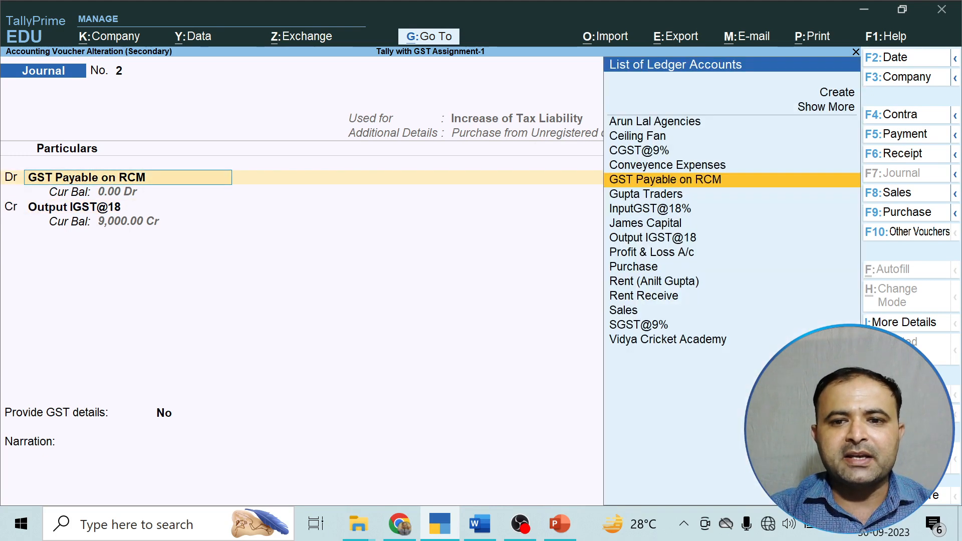
key(Return)
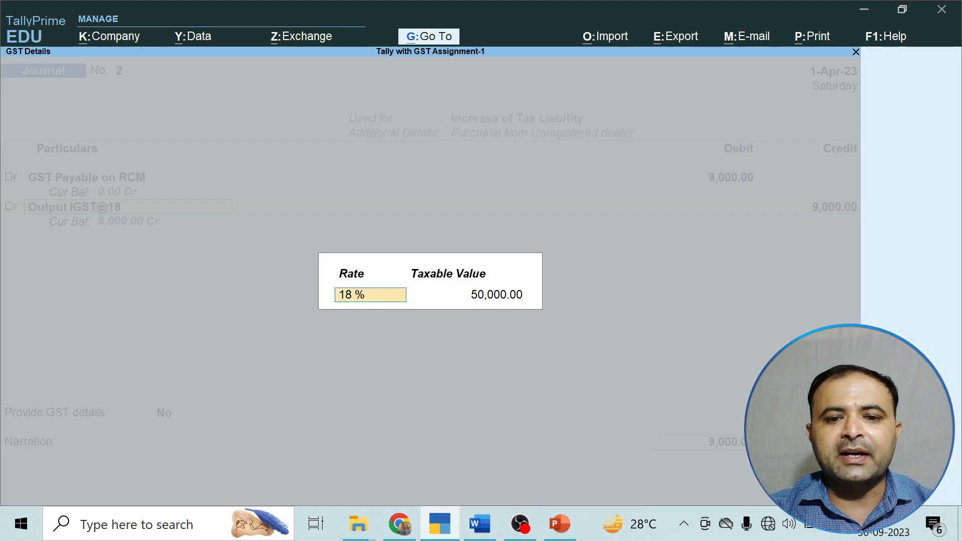
key(Escape)
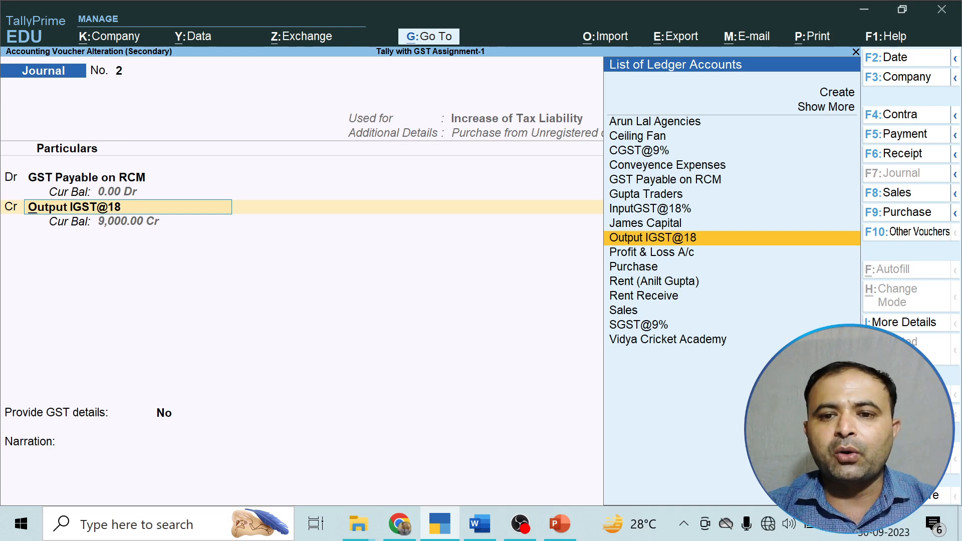
Step: Open the Output IGST@18 ledger, accept Duties & Taxes, GST, Integrated Tax, 18 % and Not Applicable rounding, and save it
key(ctrl+Return)
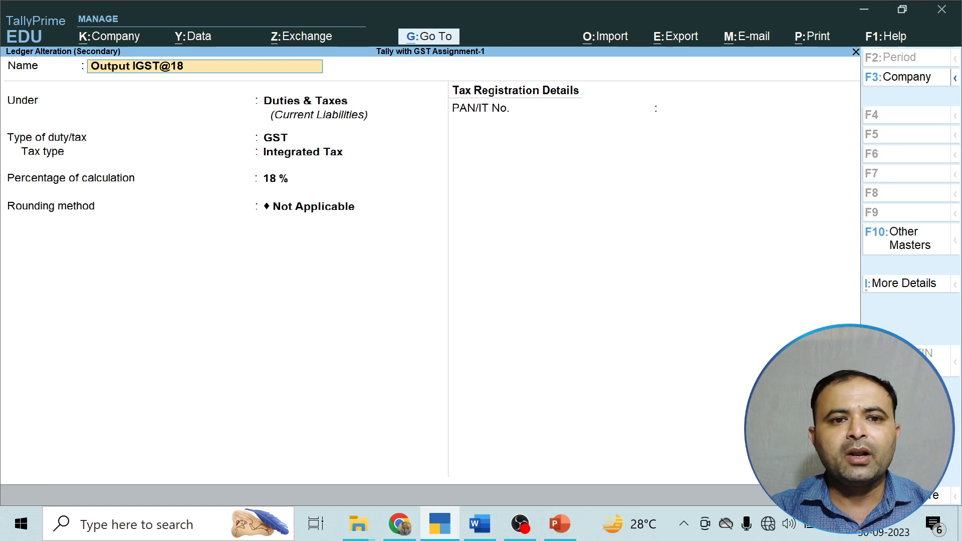
key(Return)
key(Return)
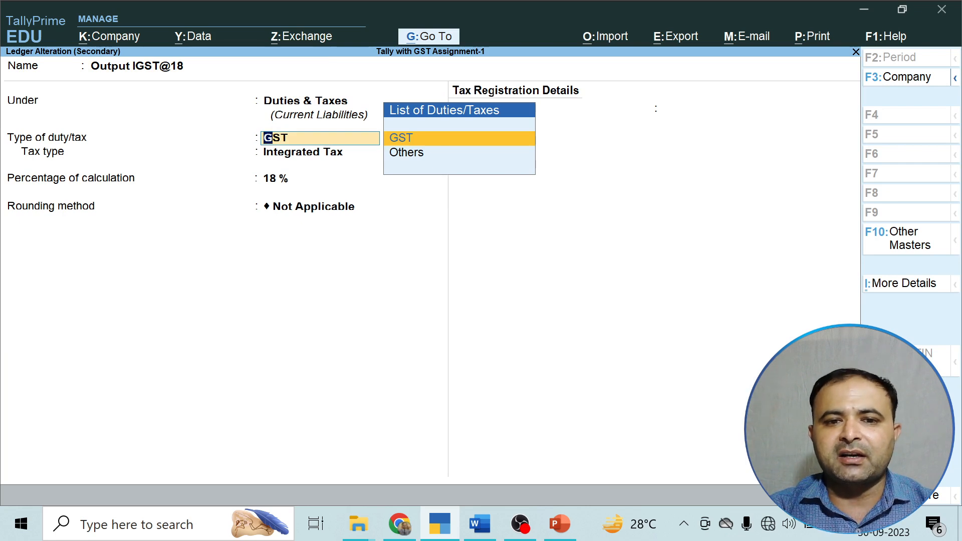
key(Return)
key(Return)
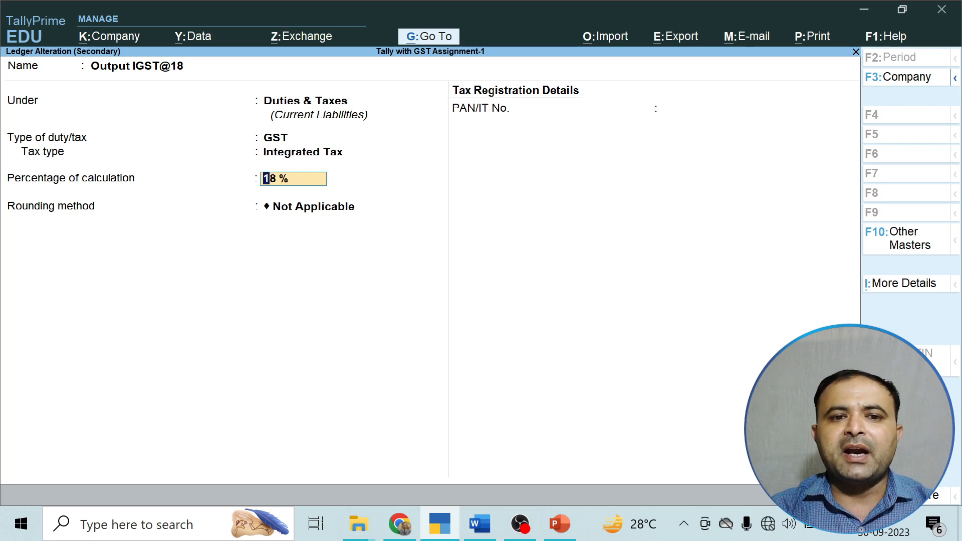
key(Return)
key(Return)
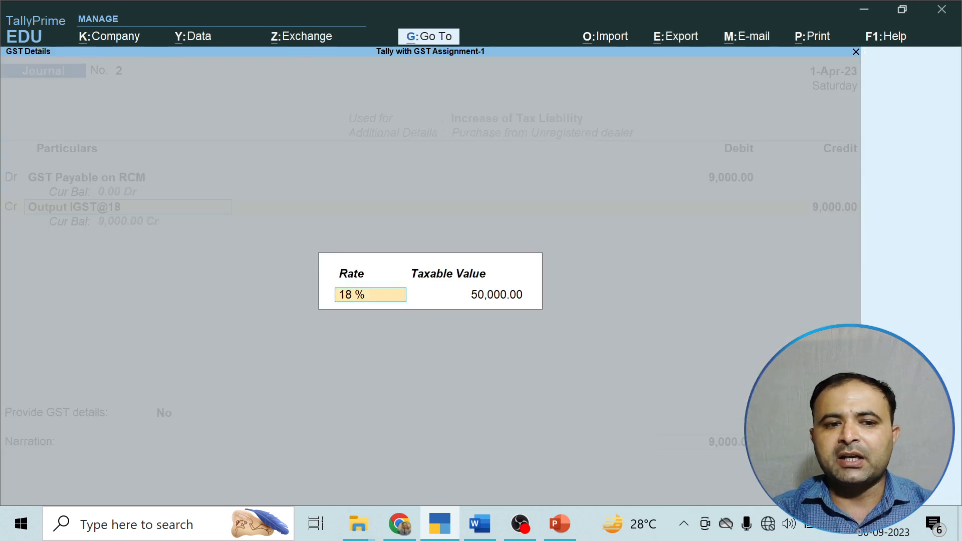
Step: Accept the 18 % rate and 50,000.00 taxable value in the GST details of the Output IGST@18 credit line, rechecking them once
key(Return)
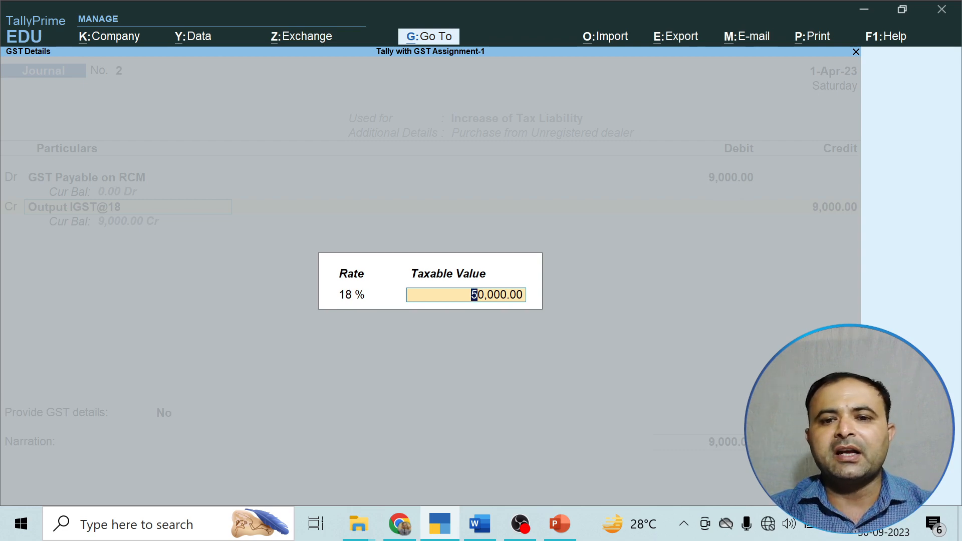
key(Return)
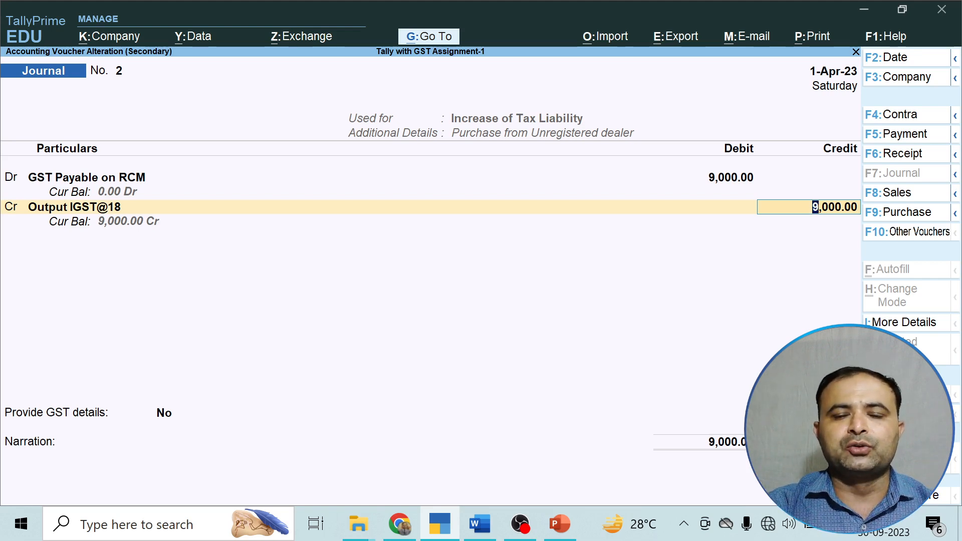
key(BackSpace)
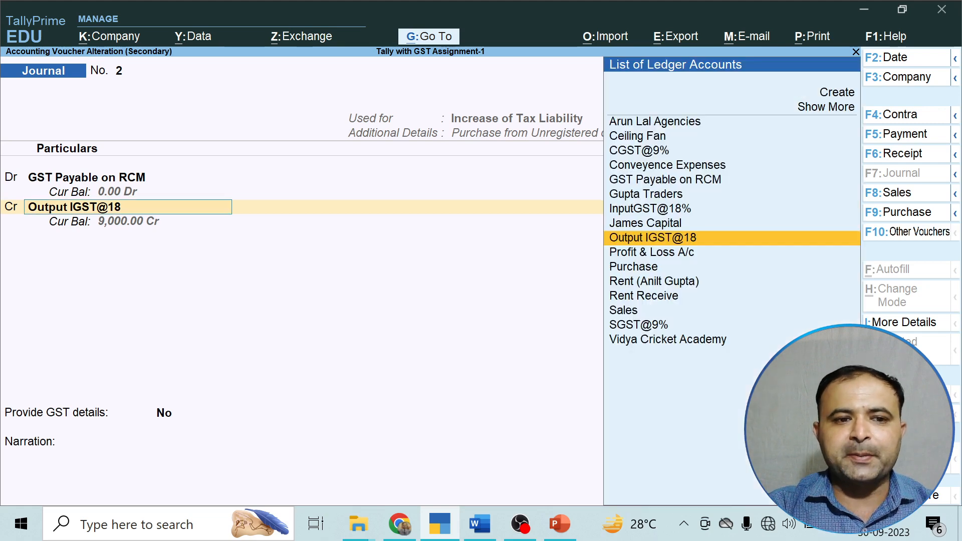
key(Return)
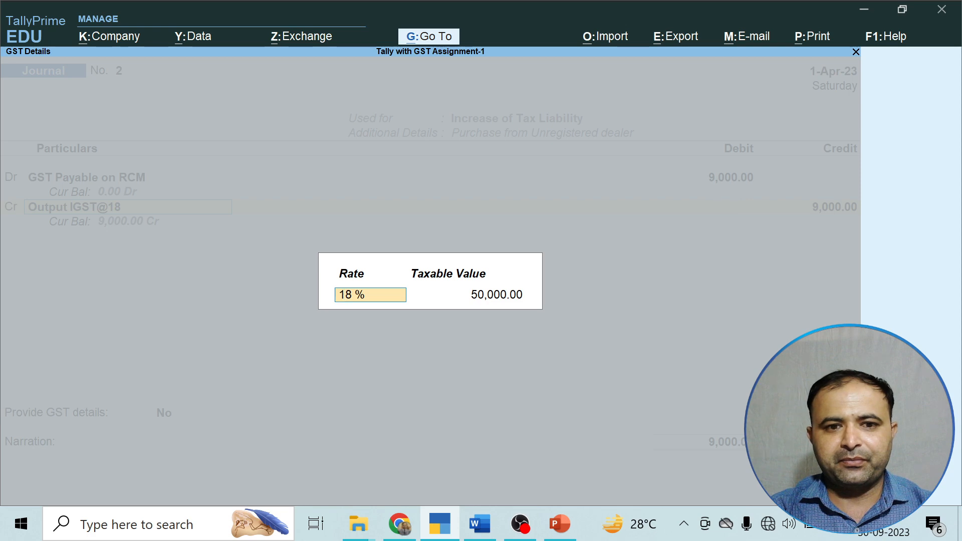
key(Return)
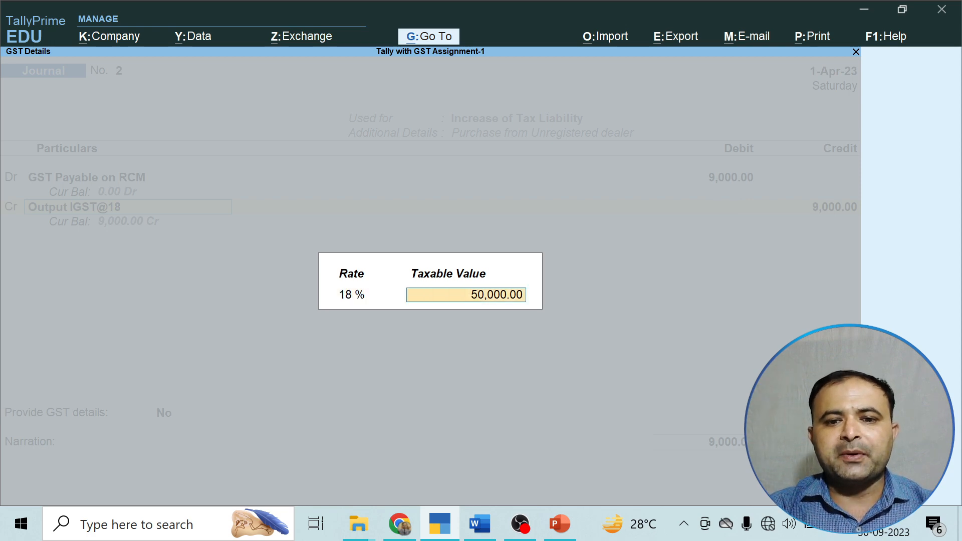
key(Return)
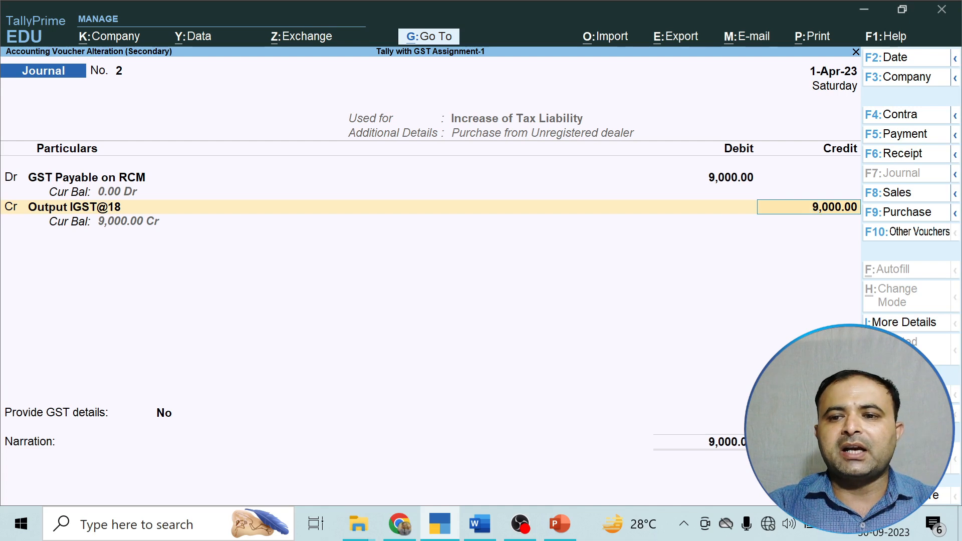
Step: Enable GST details for the RCM liability journal, set the type of input to Services, and save the voucher
key(Return)
key(Return)
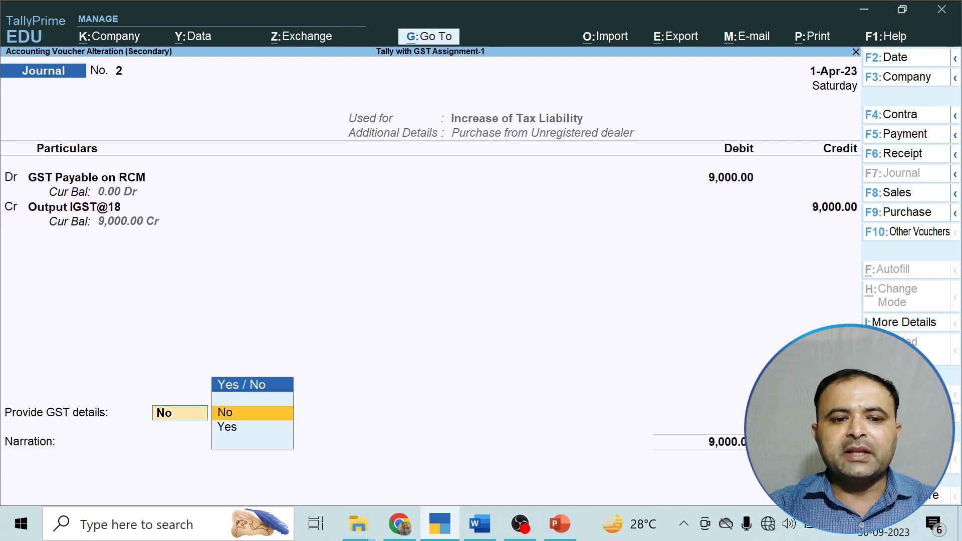
key(Down)
key(Return)
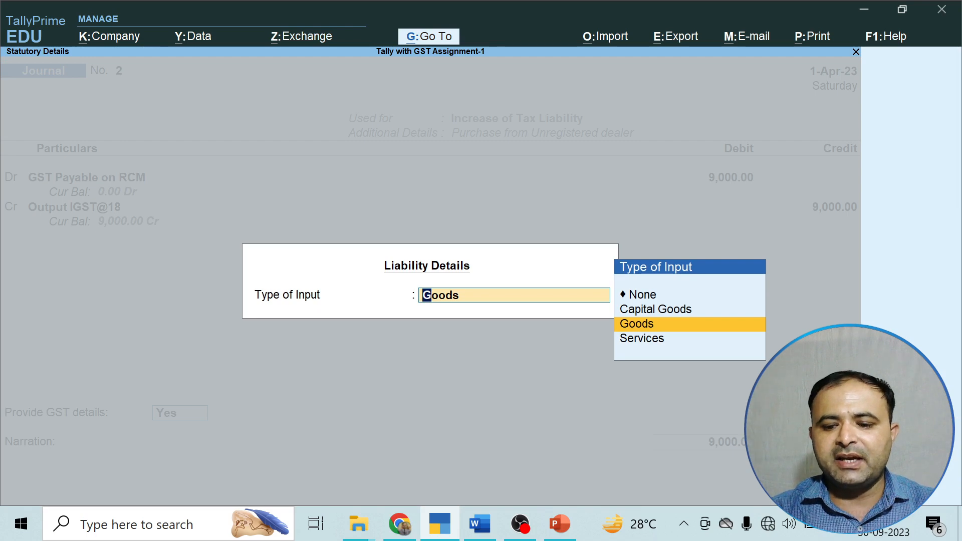
key(Down)
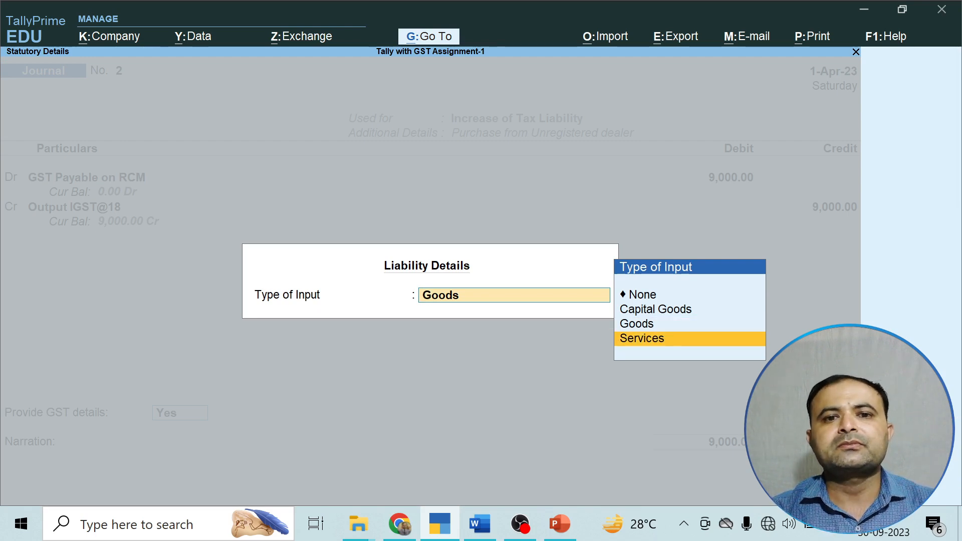
key(Return)
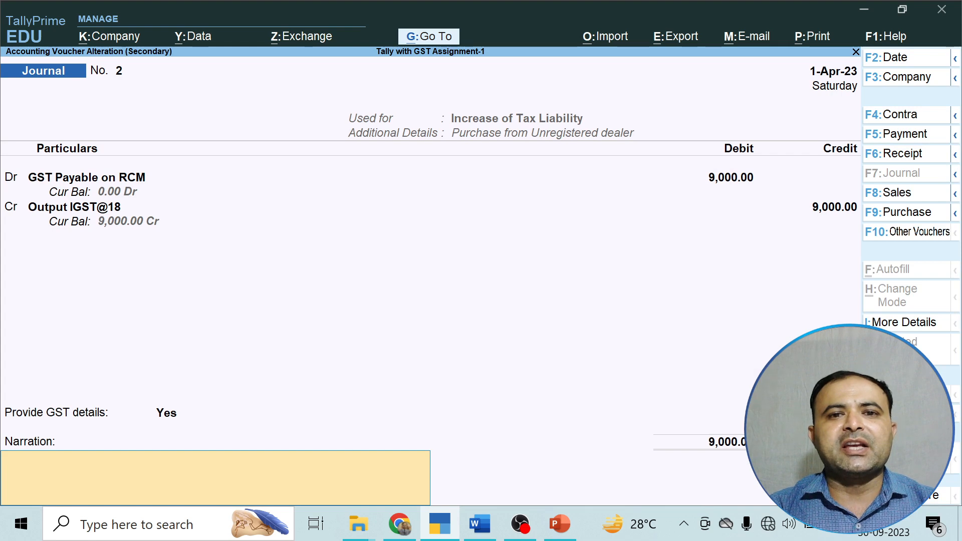
key(Return)
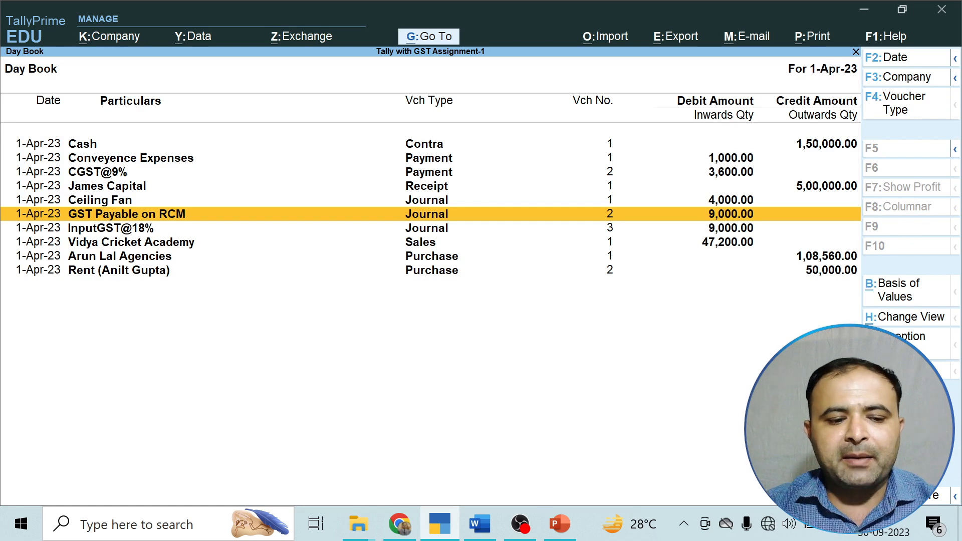
Step: Leave the Day Book and open Display More Reports from the Gateway of Tally
key(Escape)
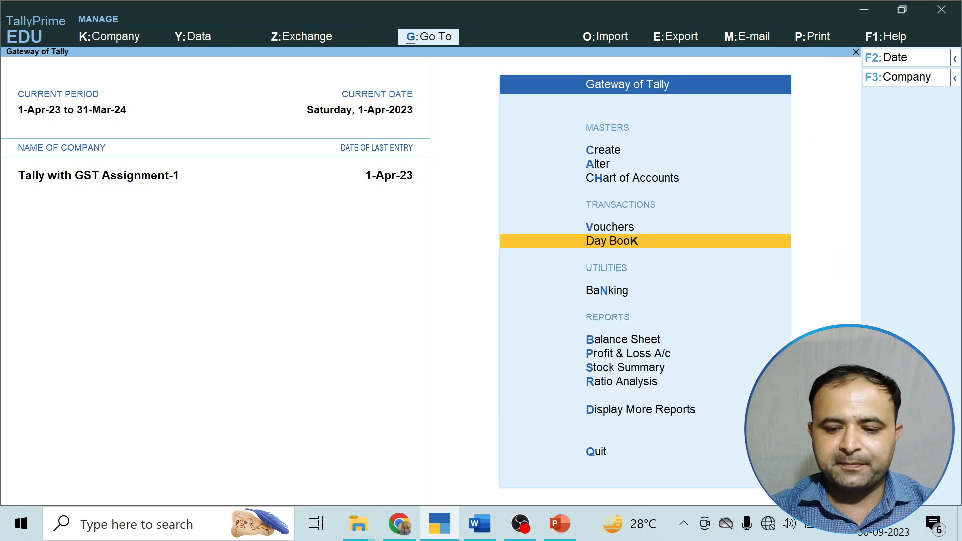
key(Down)
key(Down)
key(Down)
key(Down)
key(Down)
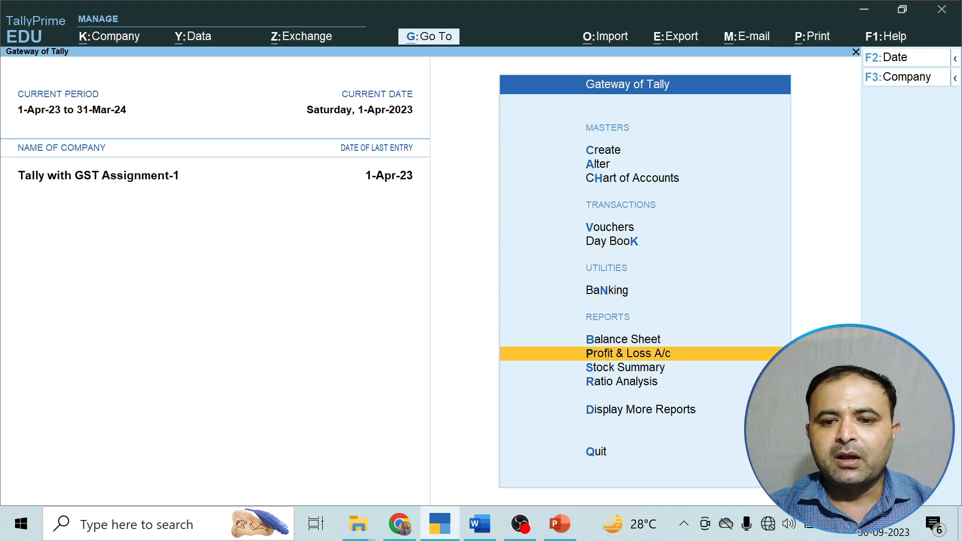
key(Down)
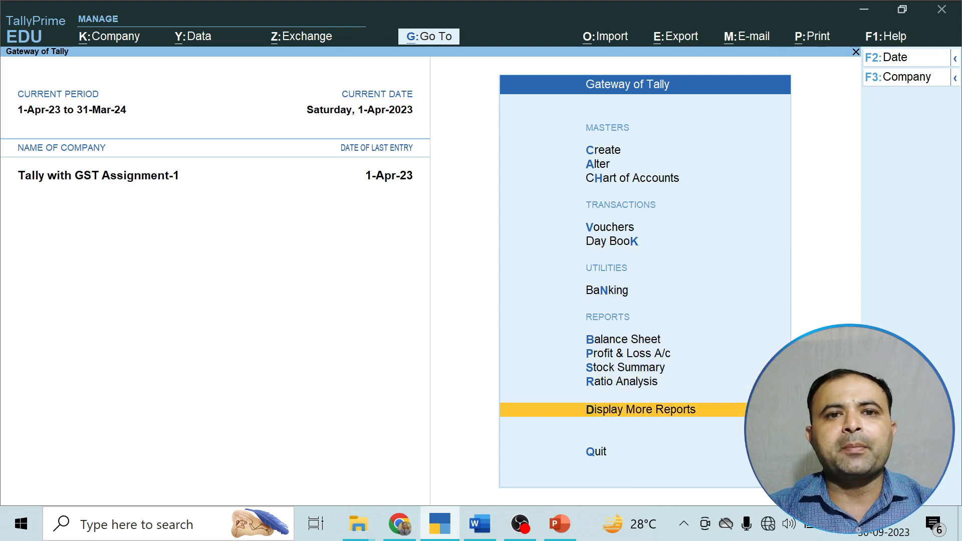
key(Return)
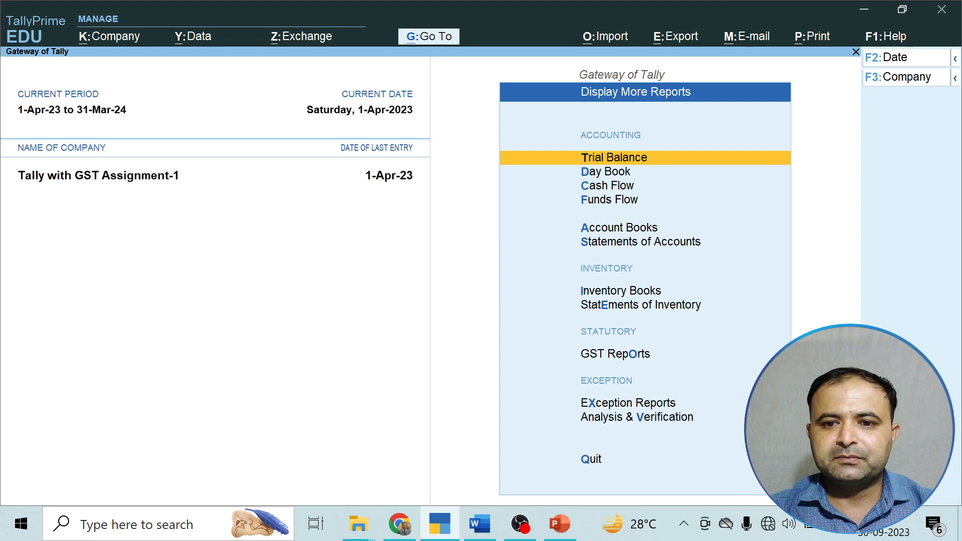
Step: Open the GSTR-1 return from the statutory GST reports
key(Down)
key(Down)
key(Down)
key(Down)
key(Down)
key(Down)
key(Down)
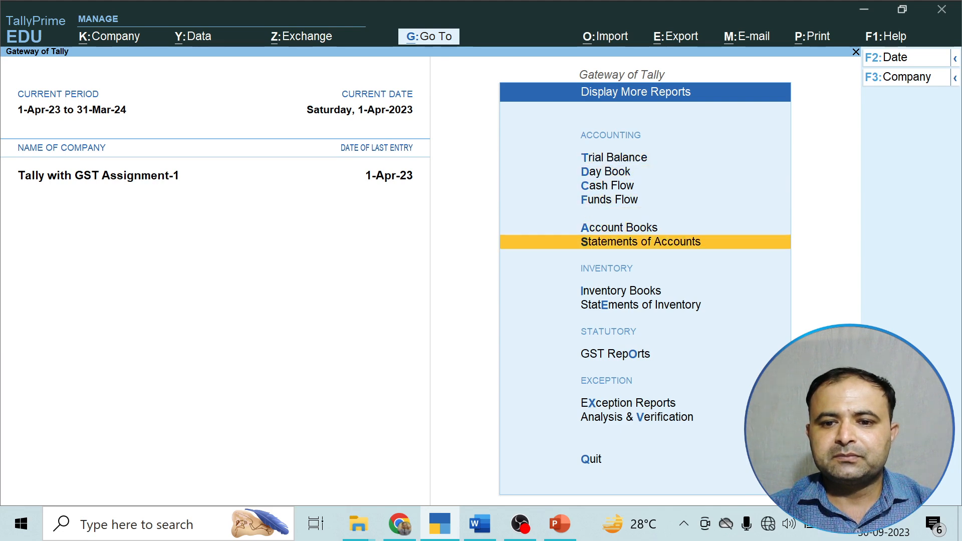
key(Down)
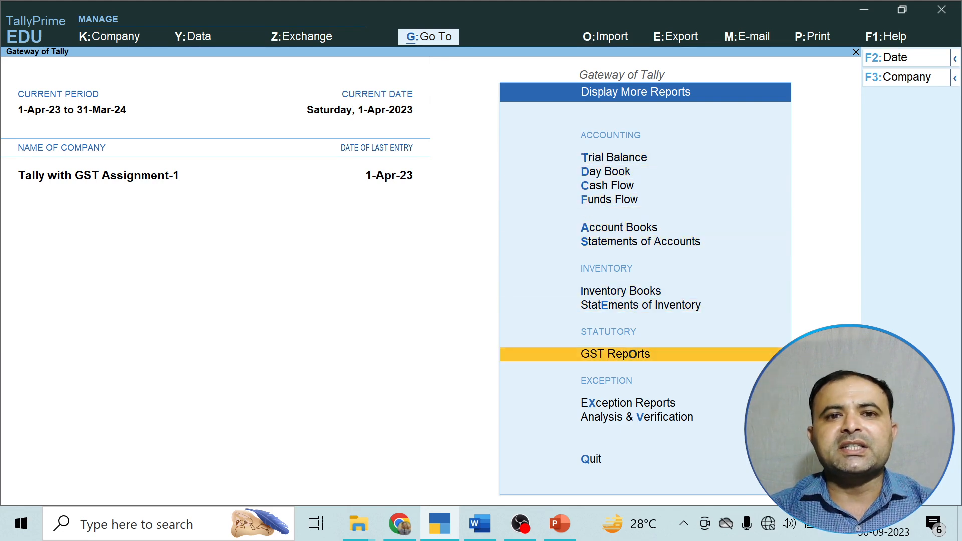
key(Return)
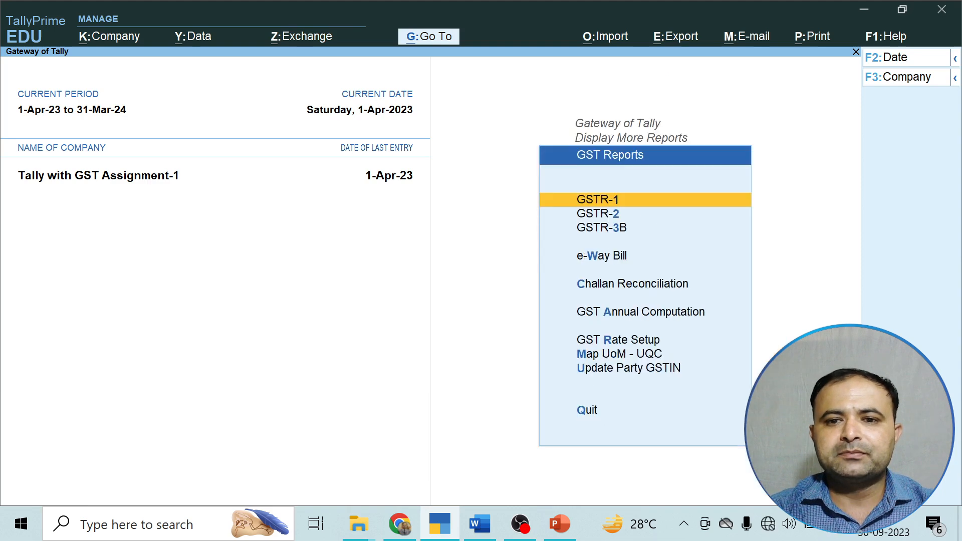
key(Return)
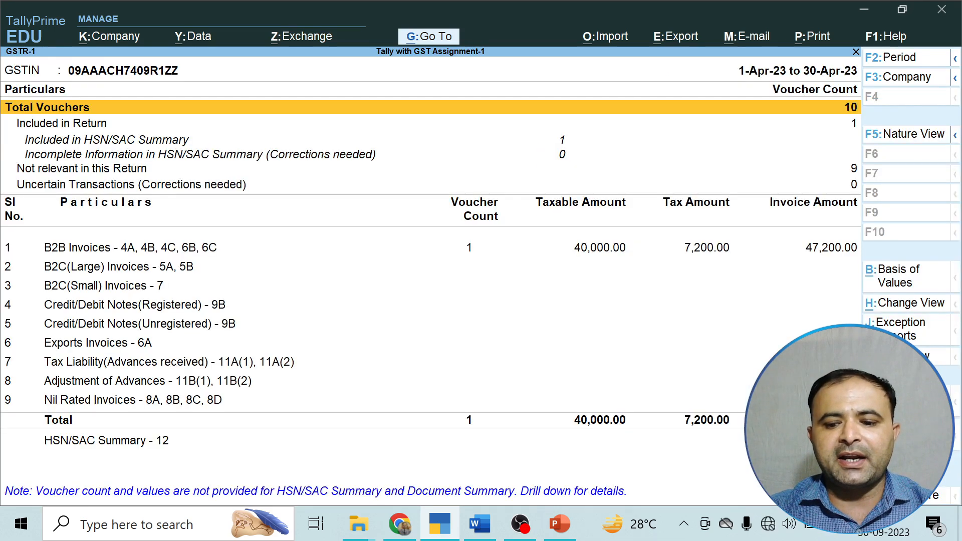
Step: Drill from the GSTR-1 B2B invoices into the Vidya Cricket Academy sales voucher, and return to the GST reports list
key(Down)
key(Down)
key(Down)
key(Down)
key(Down)
key(Down)
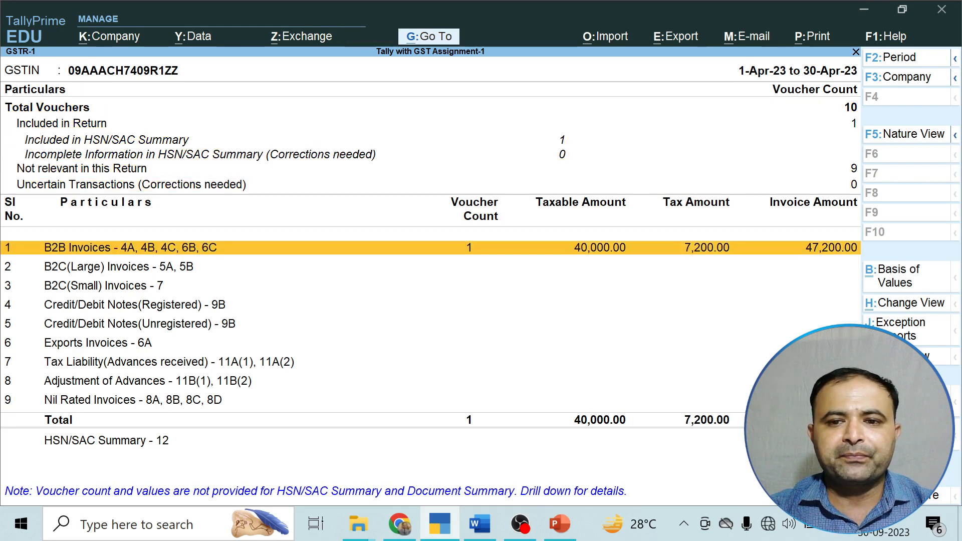
key(Return)
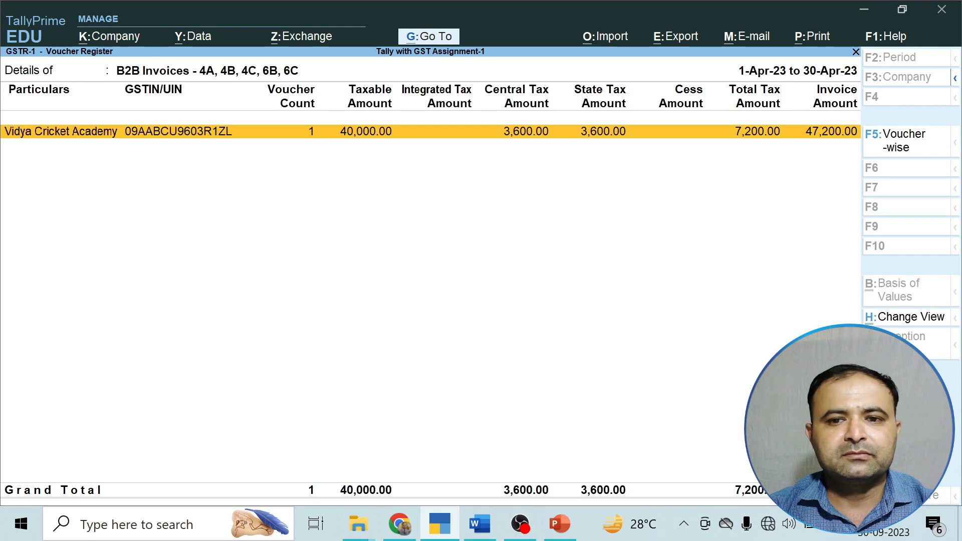
key(Return)
key(Return)
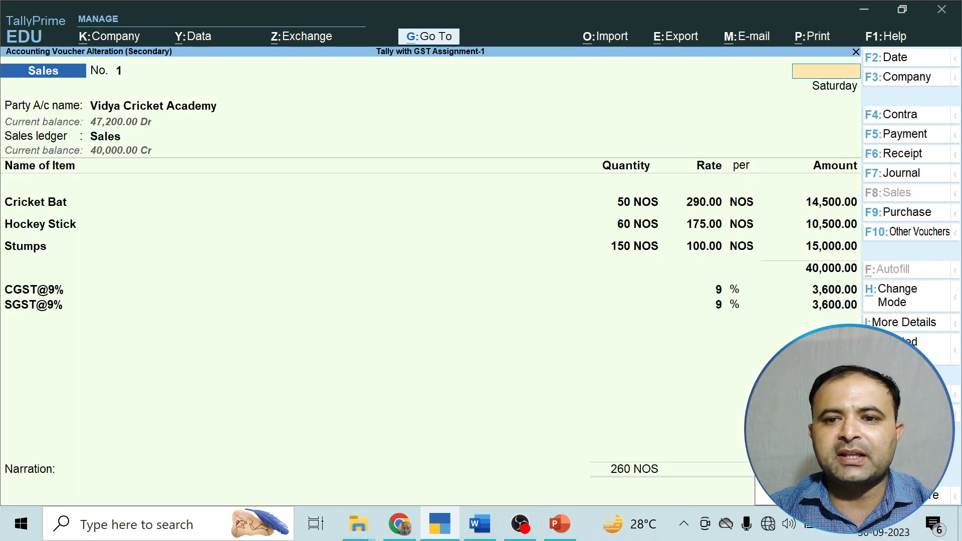
key(Escape)
key(Escape)
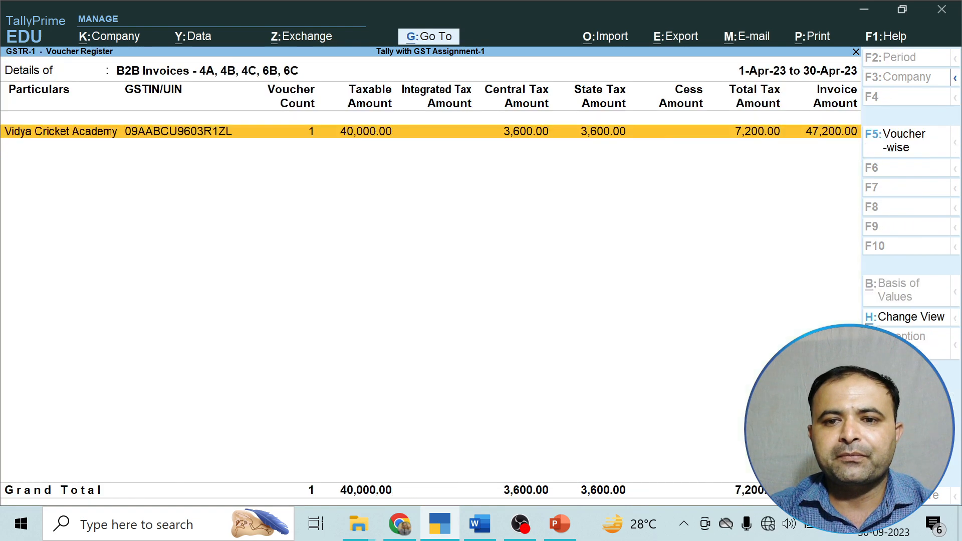
key(Escape)
key(Escape)
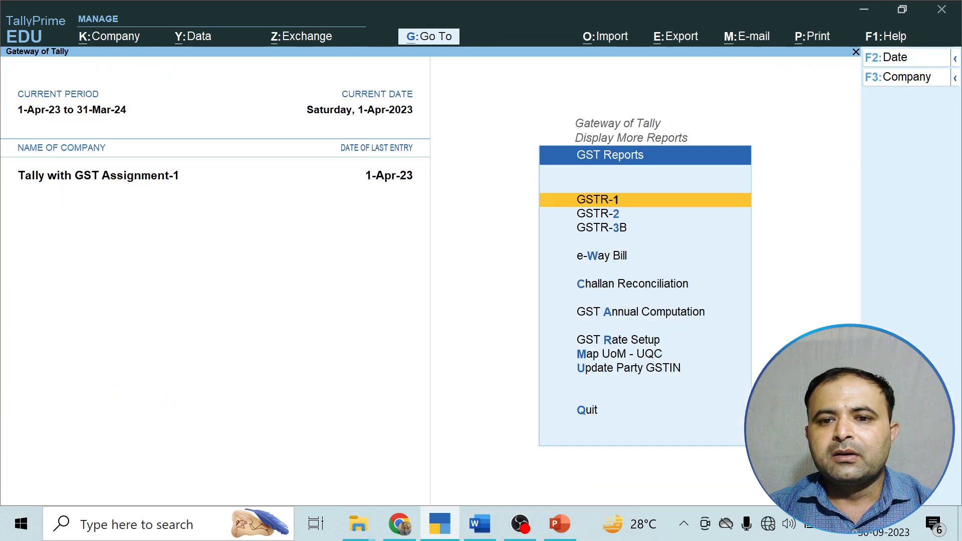
Step: View the GSTR-2 return summary and close it
key(Down)
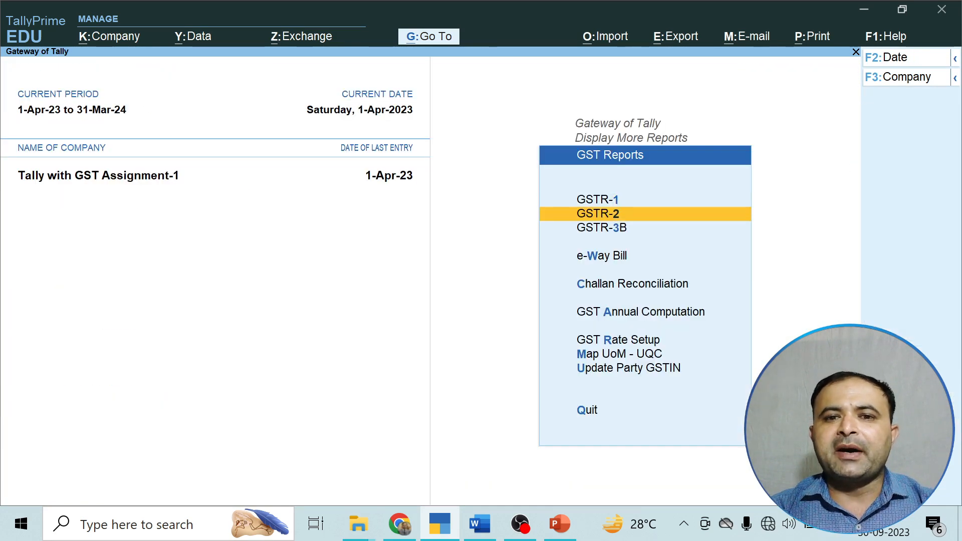
key(Return)
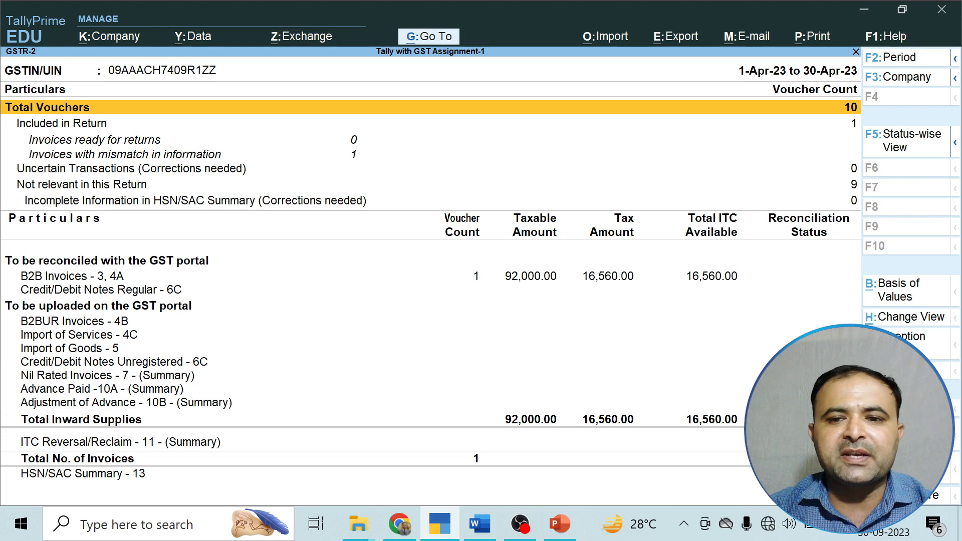
key(Escape)
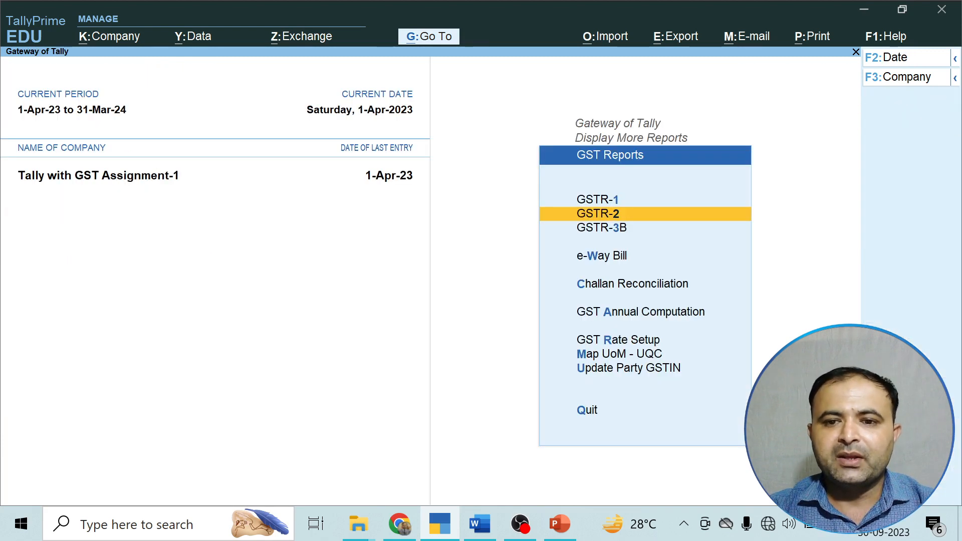
Step: Open the GSTR-3B return and expand table 3.1, outward supplies and inward supplies liable to reverse charge
key(Down)
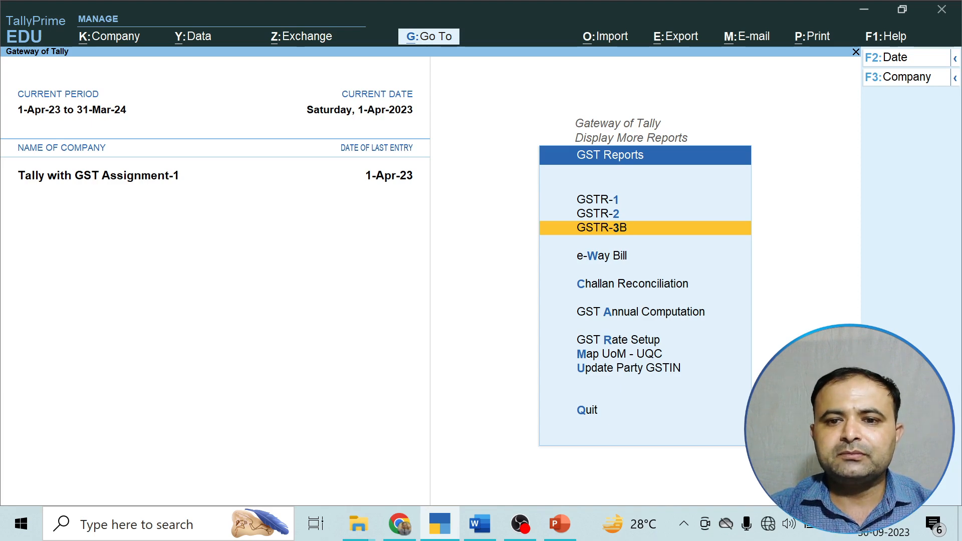
key(Return)
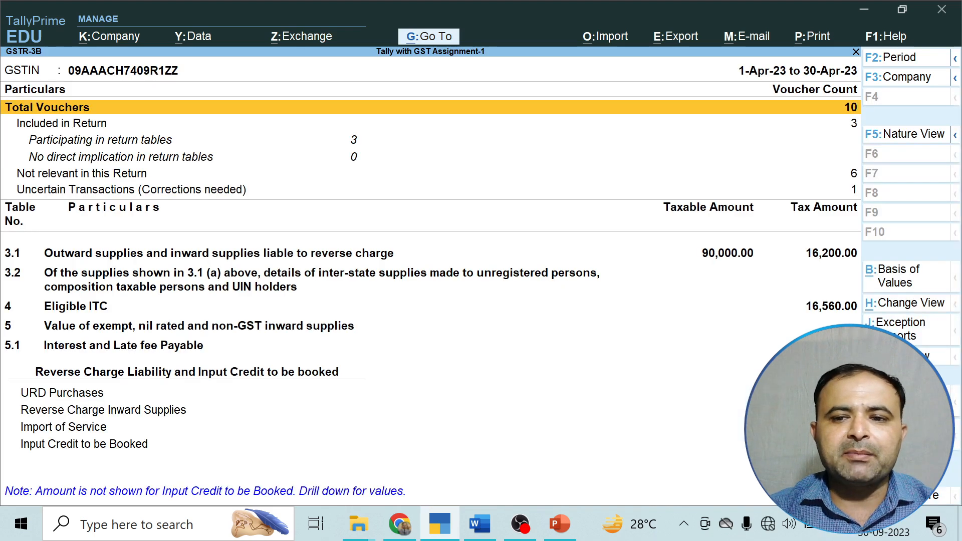
key(Down)
key(Down)
key(Down)
key(Down)
key(Down)
key(Down)
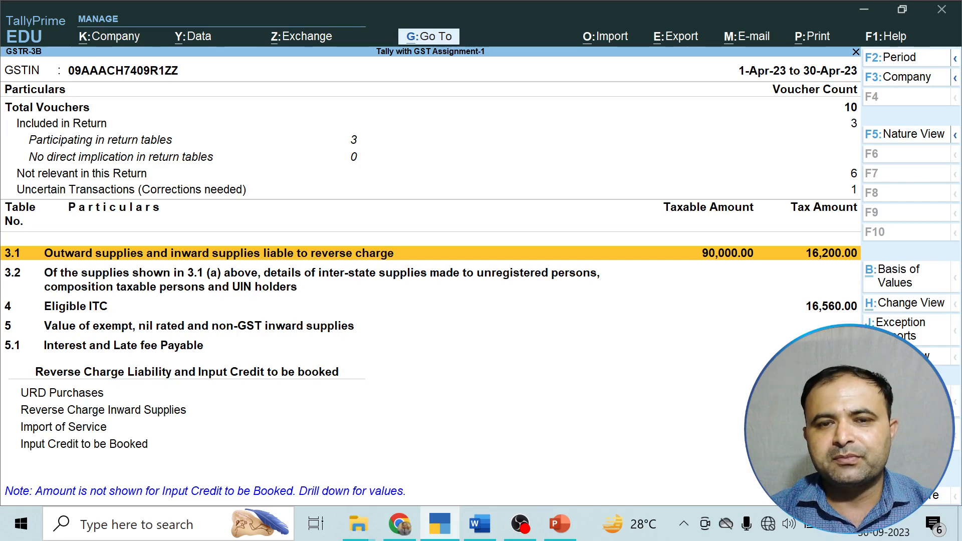
key(shift+Return)
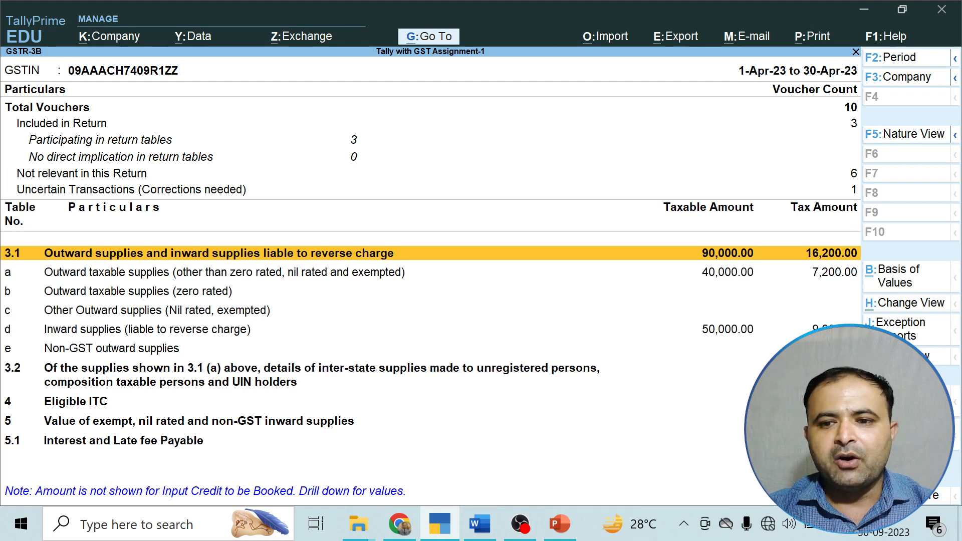
Step: Examine row d, inward supplies liable to reverse charge, in GSTR-3B, and go back to the Gateway of Tally
key(Down)
key(Down)
key(Down)
key(Down)
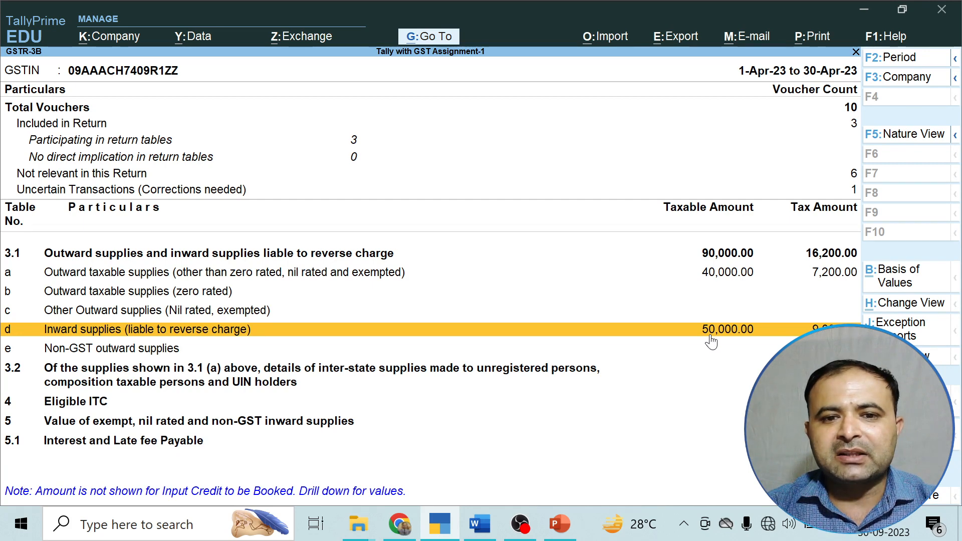
key(Escape)
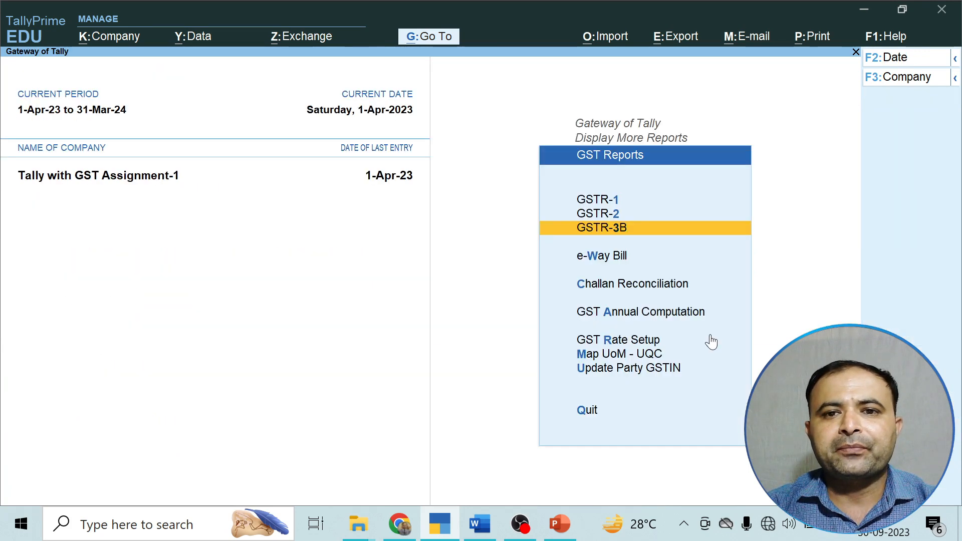
key(Escape)
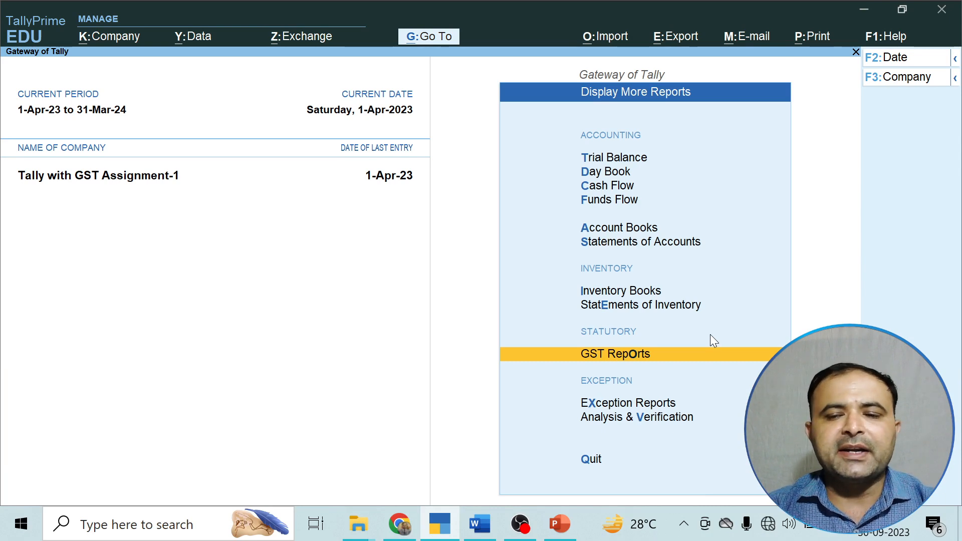
key(Escape)
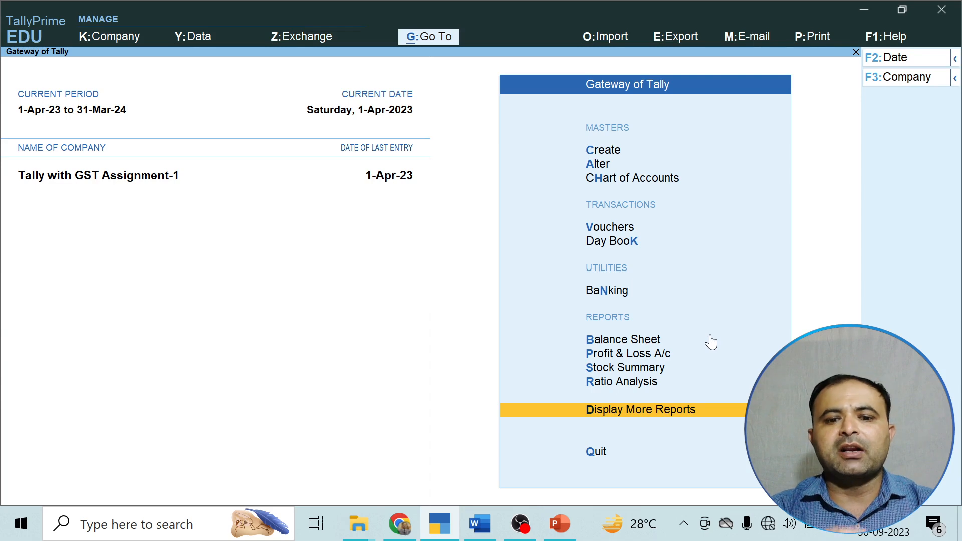
Step: Switch to the PowerPoint presentation, find the Reverse Charge Mechanism slide, and show it full screen as a slide show
click(565, 520)
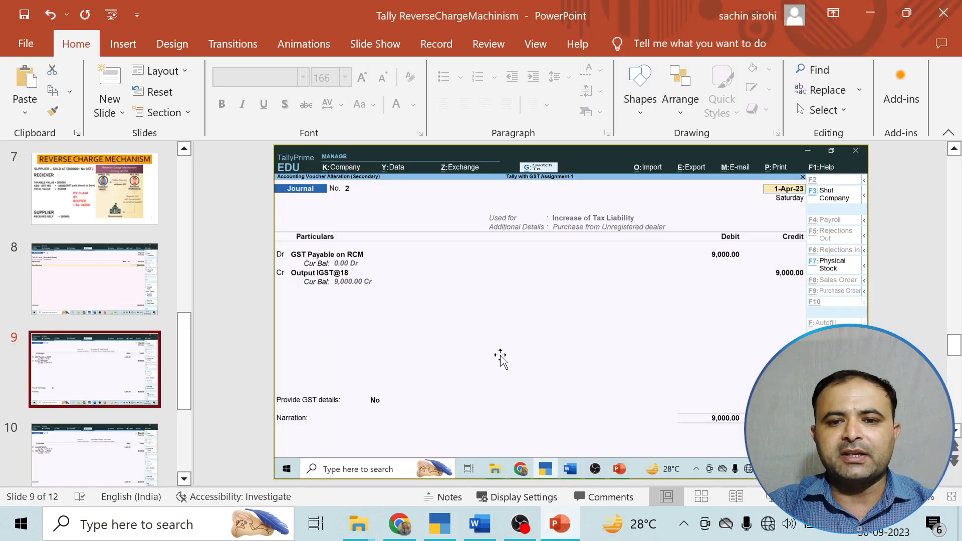
scroll(381, 345, up, 2)
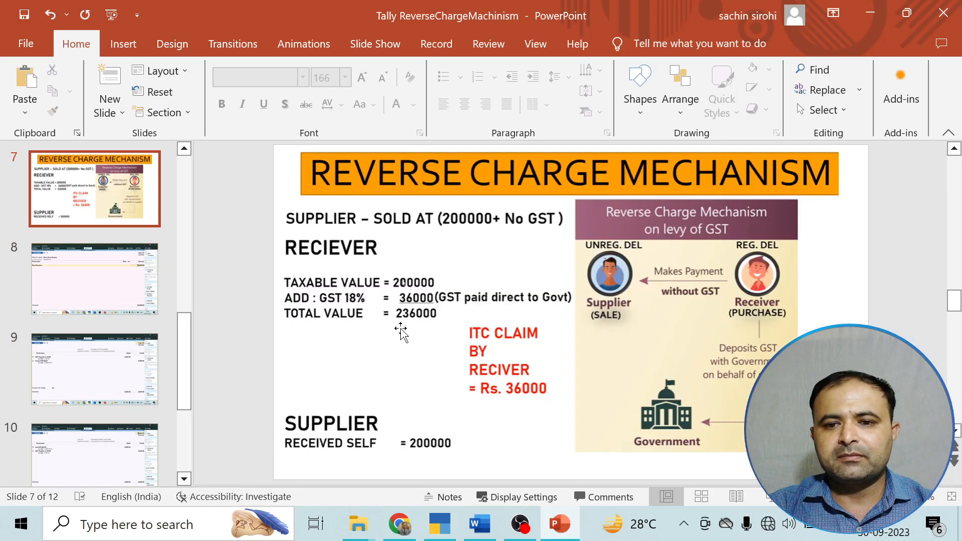
scroll(382, 326, down, 1)
scroll(399, 326, up, 1)
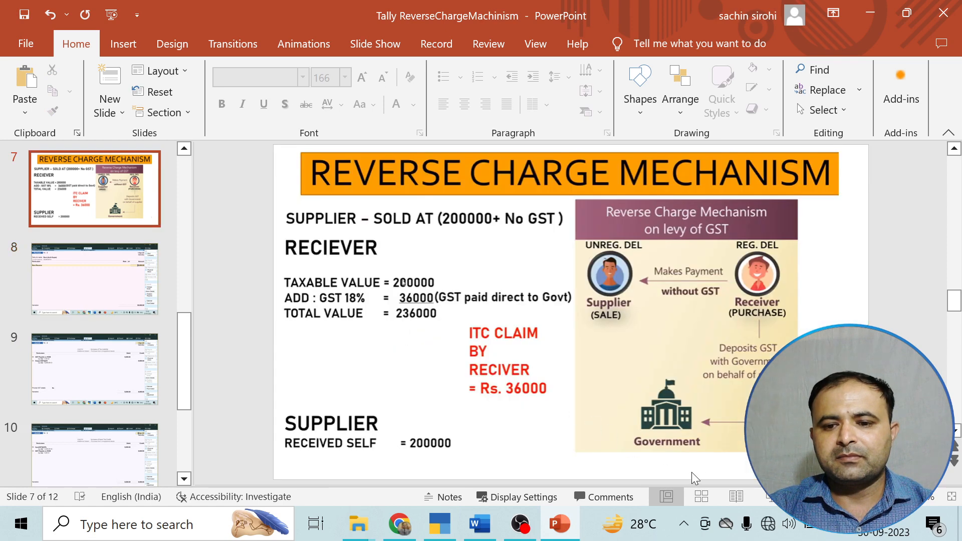
scroll(626, 399, up, 1)
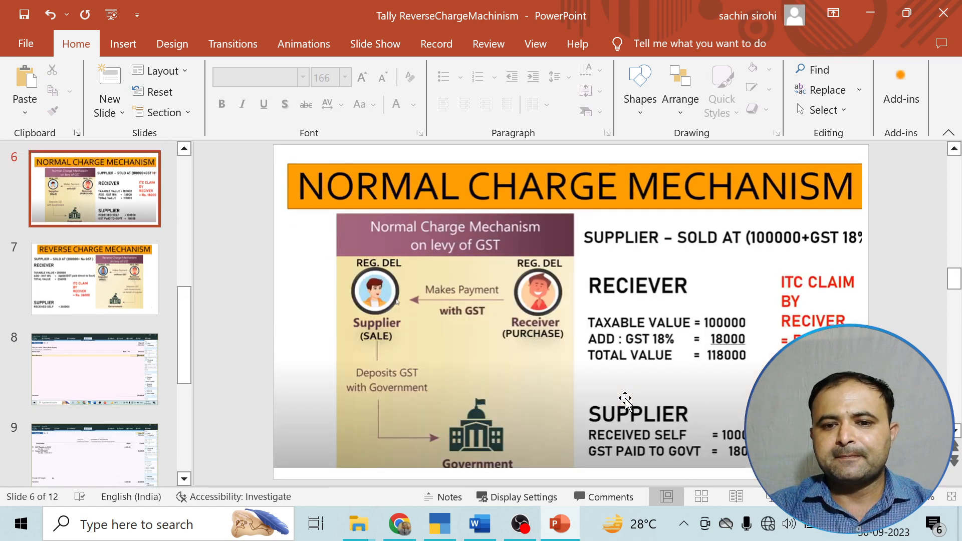
scroll(506, 307, down, 1)
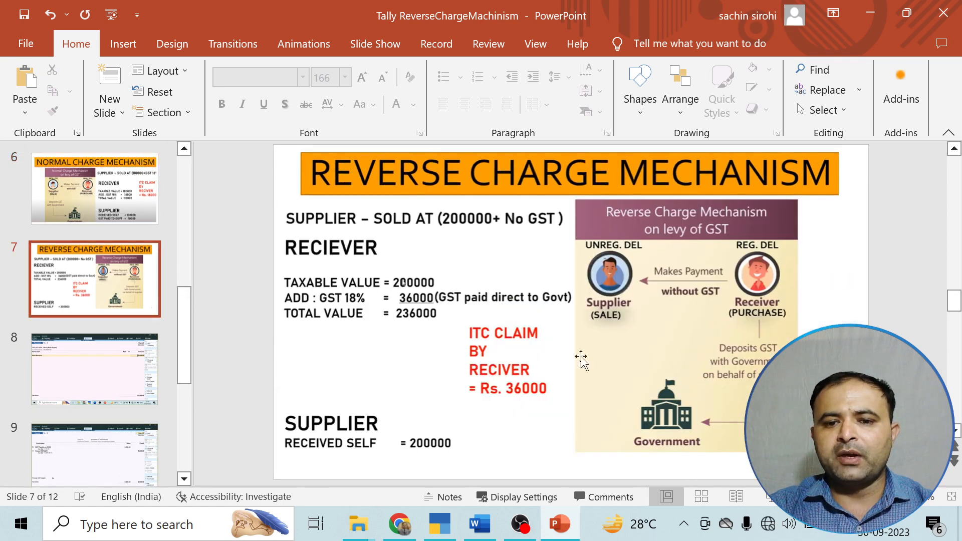
click(763, 494)
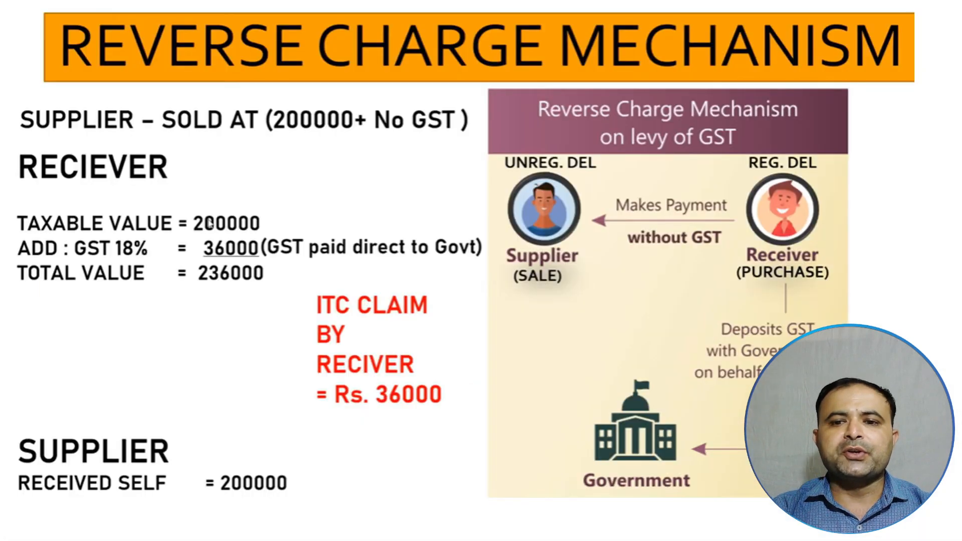
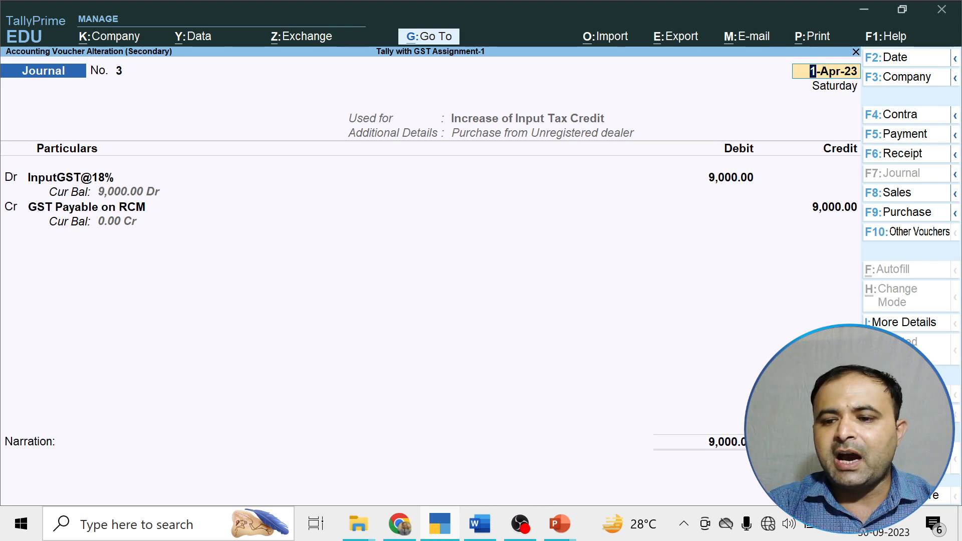
Step: Review the stat adjustment of journal voucher 3, keeping GST, Increase of Input Tax Credit and Purchase from Unregistered dealer
key(alt+j)
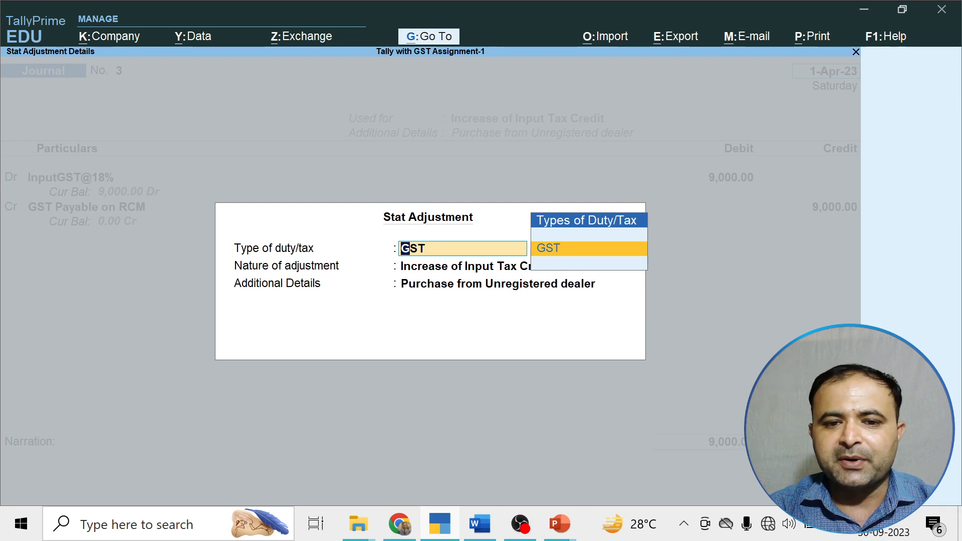
key(Return)
key(Return)
key(BackSpace)
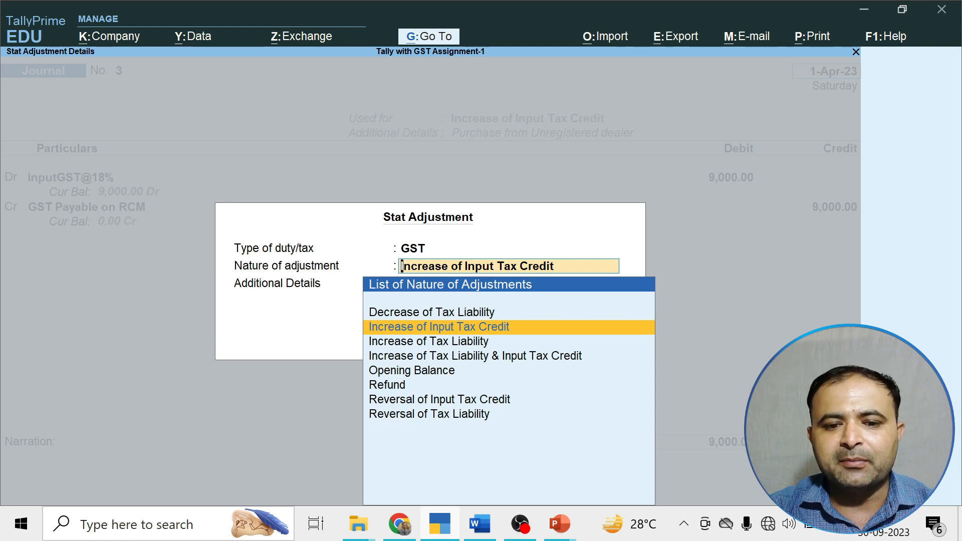
key(Return)
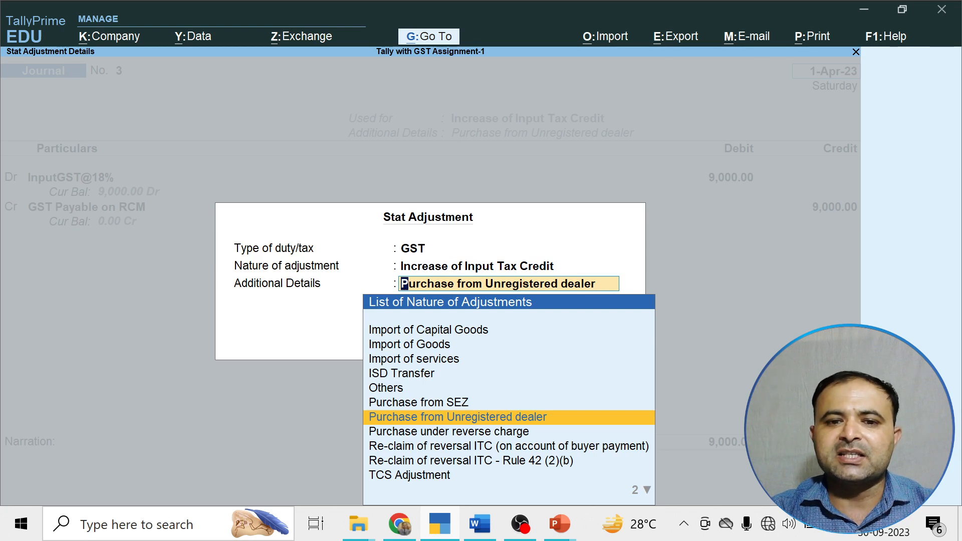
key(Return)
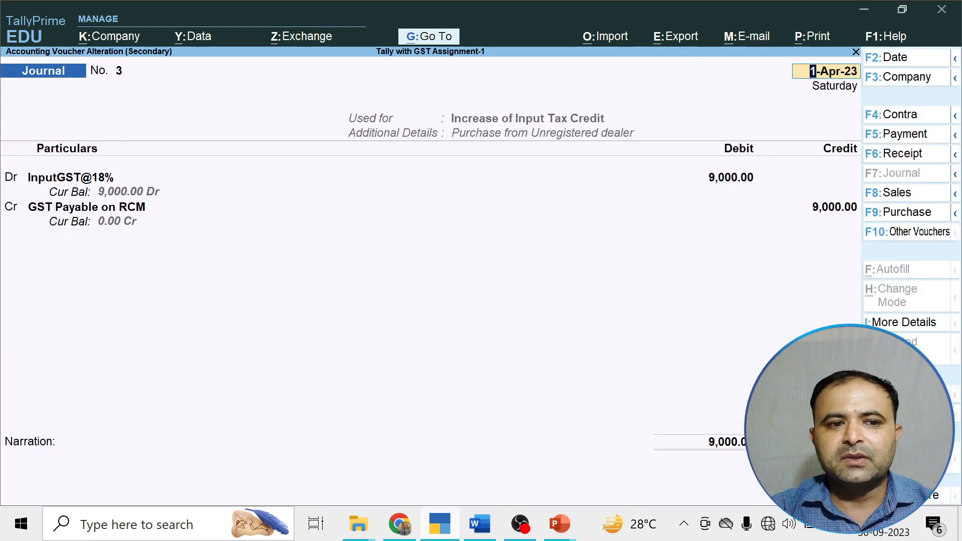
Step: Go through journal voucher 3 from the InputGST@18% debit to the GST Payable on RCM credit ledger
key(Return)
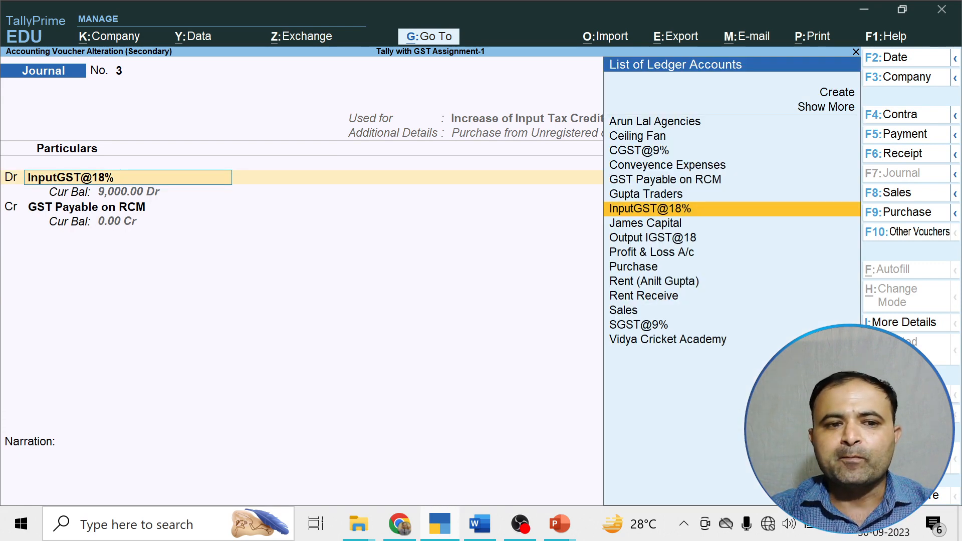
key(Return)
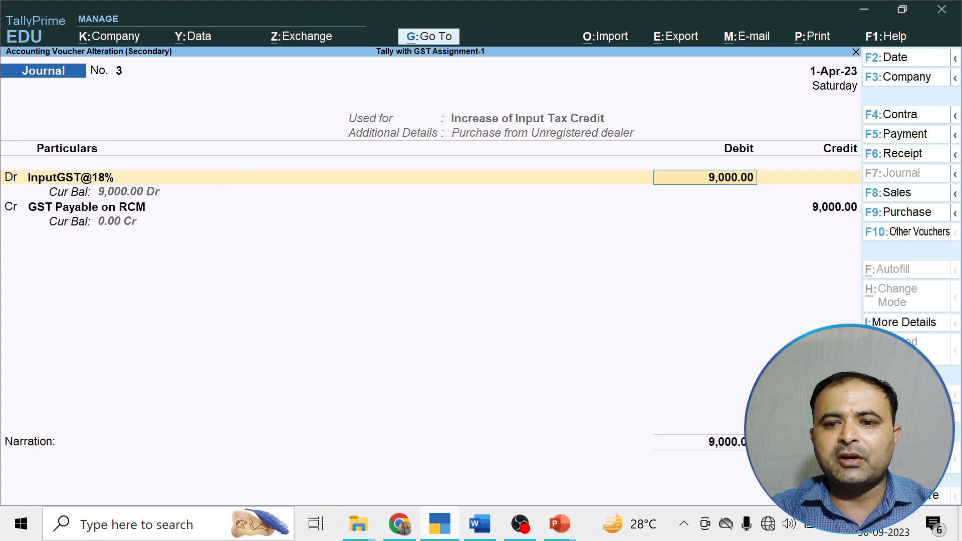
key(Return)
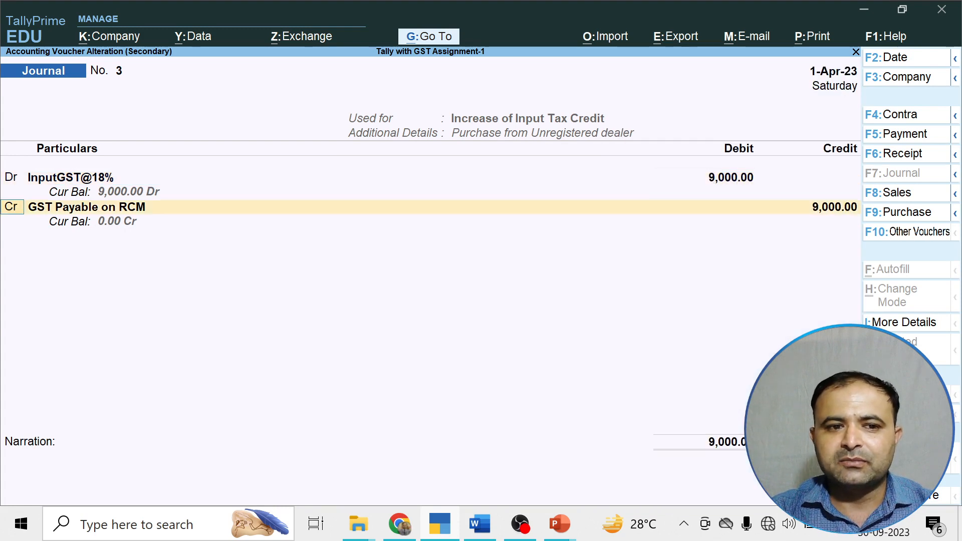
key(Return)
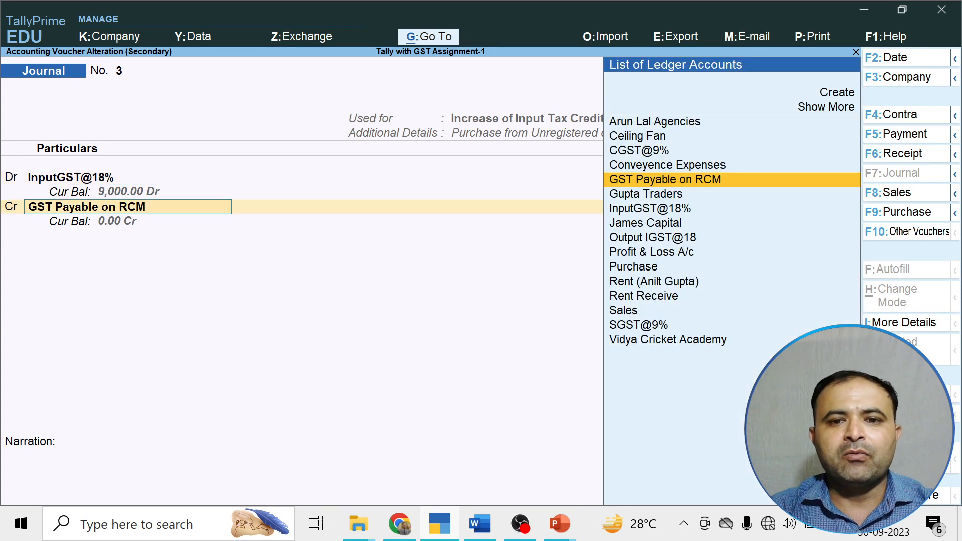
Step: Inspect the GST Payable on RCM ledger's settings without altering it, and accept journal voucher 3
key(ctrl+Return)
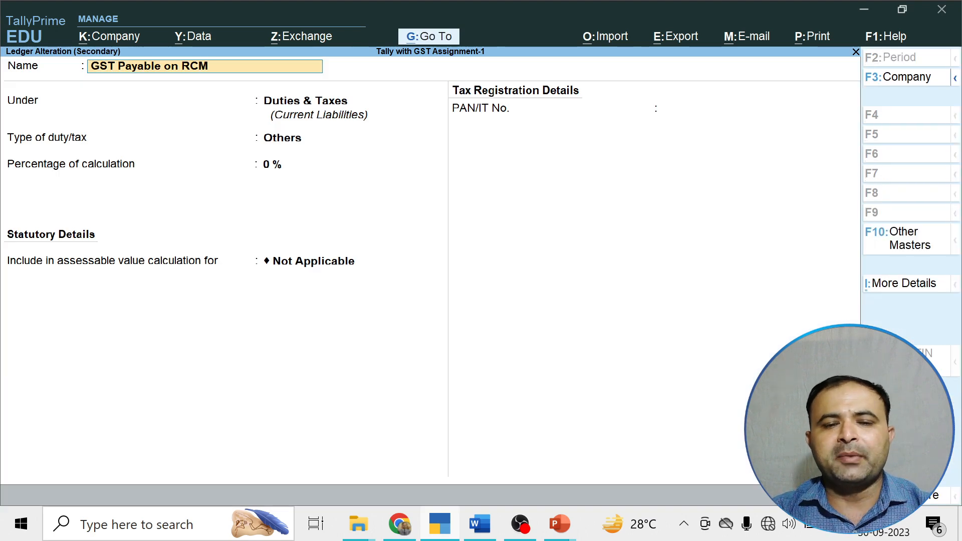
key(BackSpace)
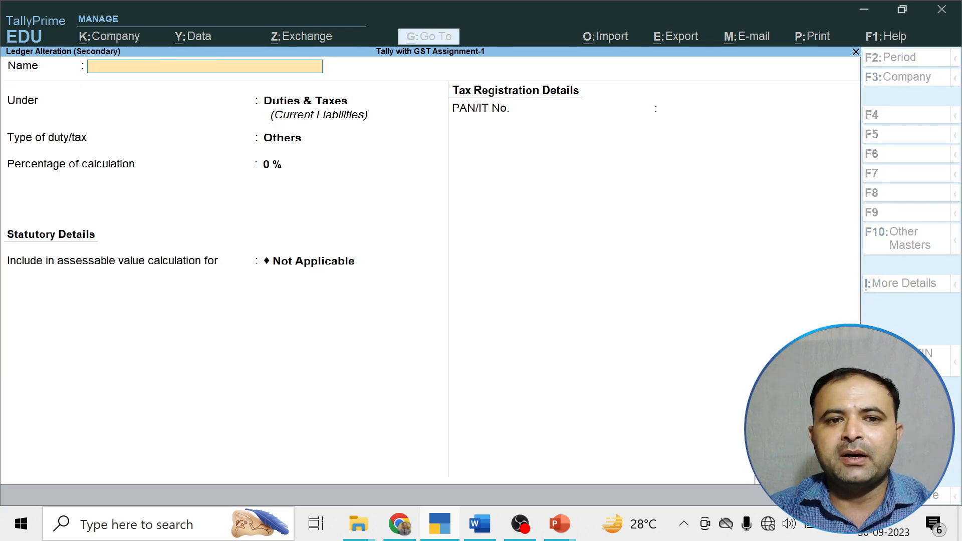
key(Escape)
key(Return)
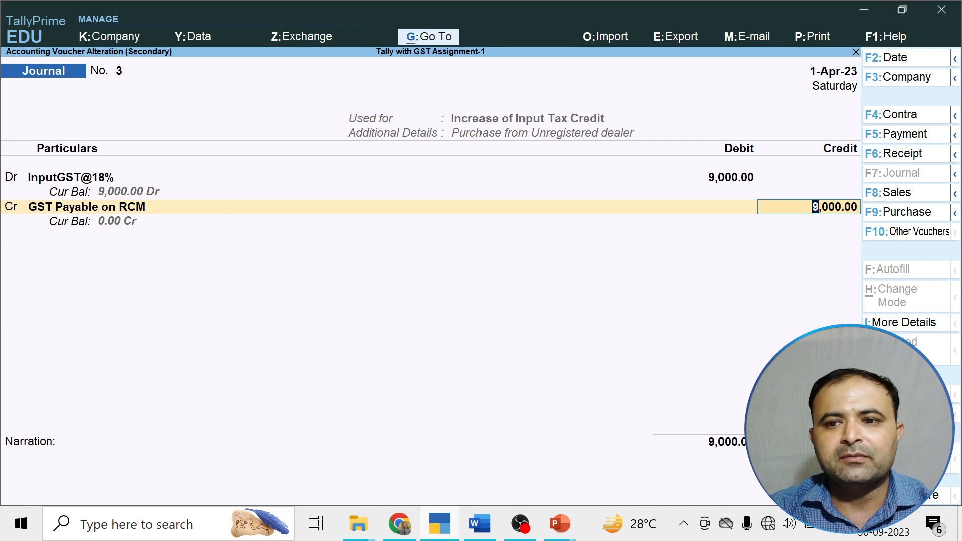
key(ctrl+a)
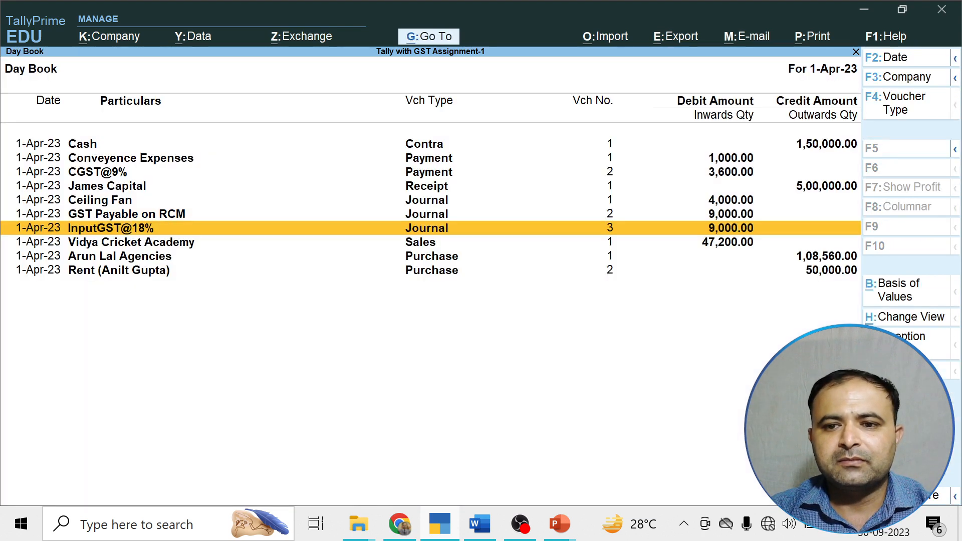
Step: View journal voucher 2, the GST Payable on RCM entry, from the Day Book and close it
key(Up)
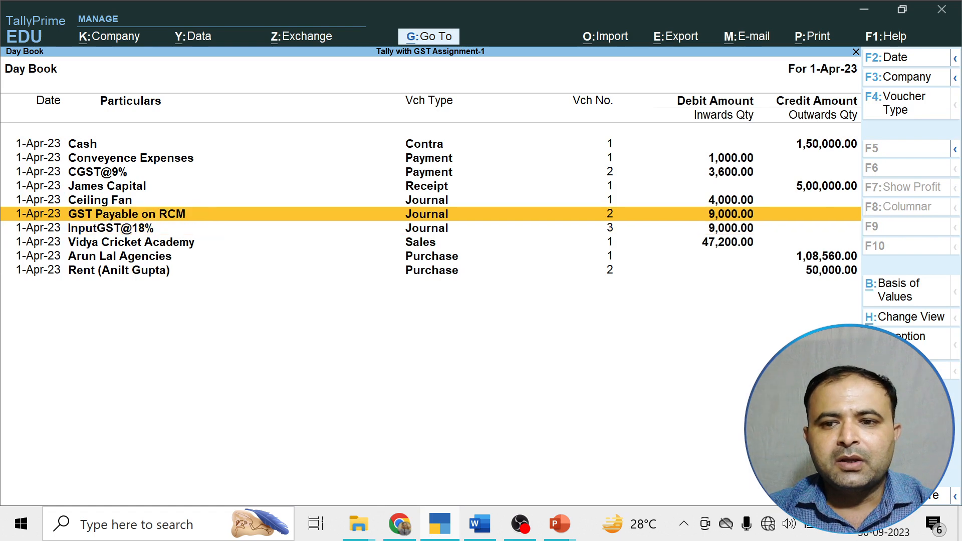
key(Return)
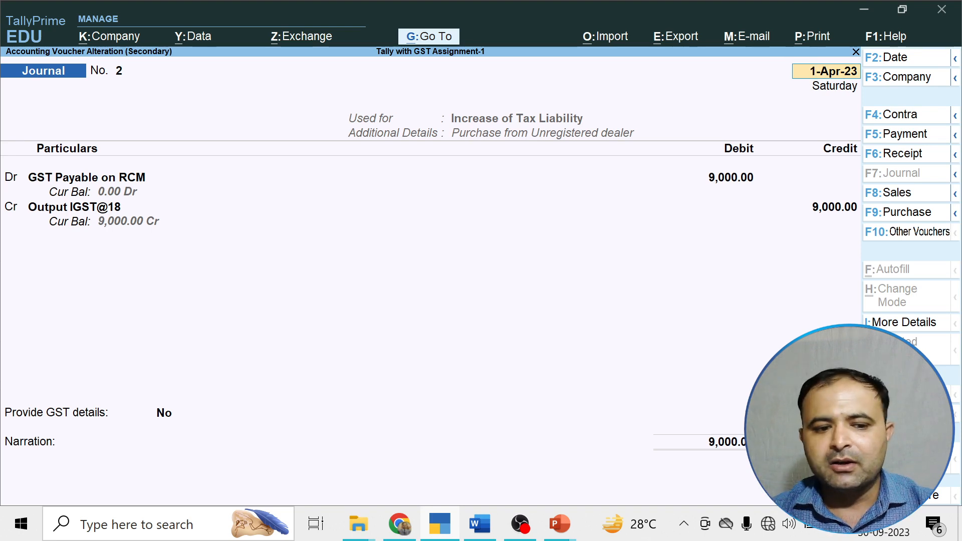
key(BackSpace)
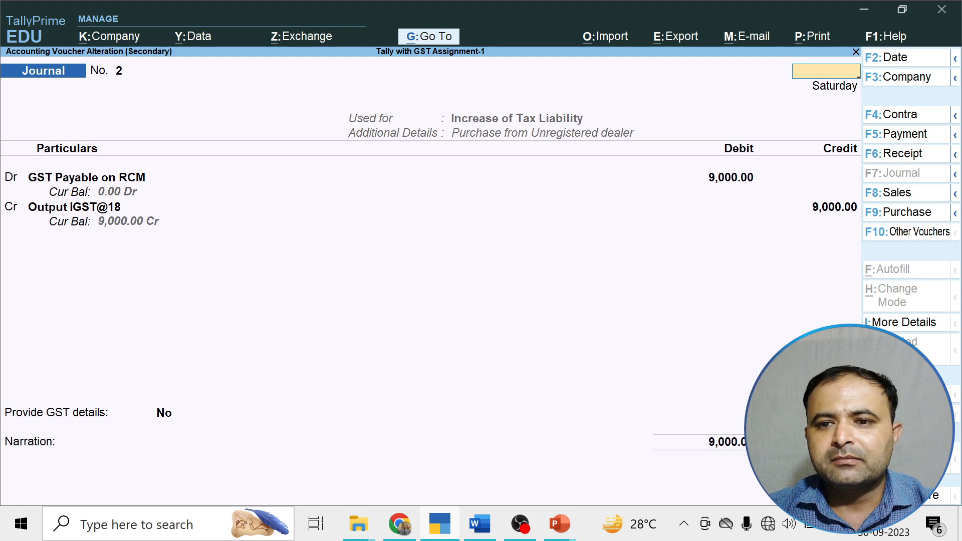
key(Escape)
Step: View the InputGST@18% journal voucher again, close it, and leave the Day Book for the Gateway of Tally
key(Down)
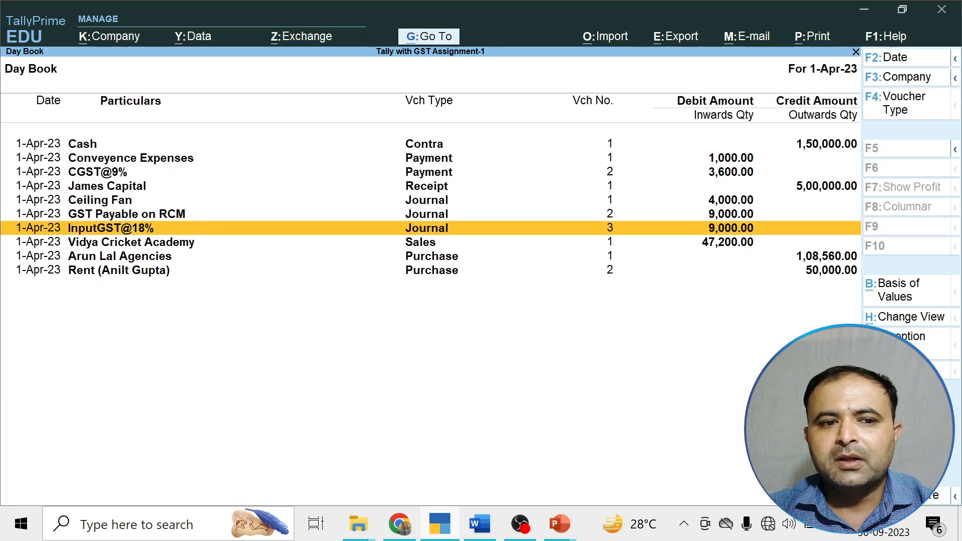
key(Return)
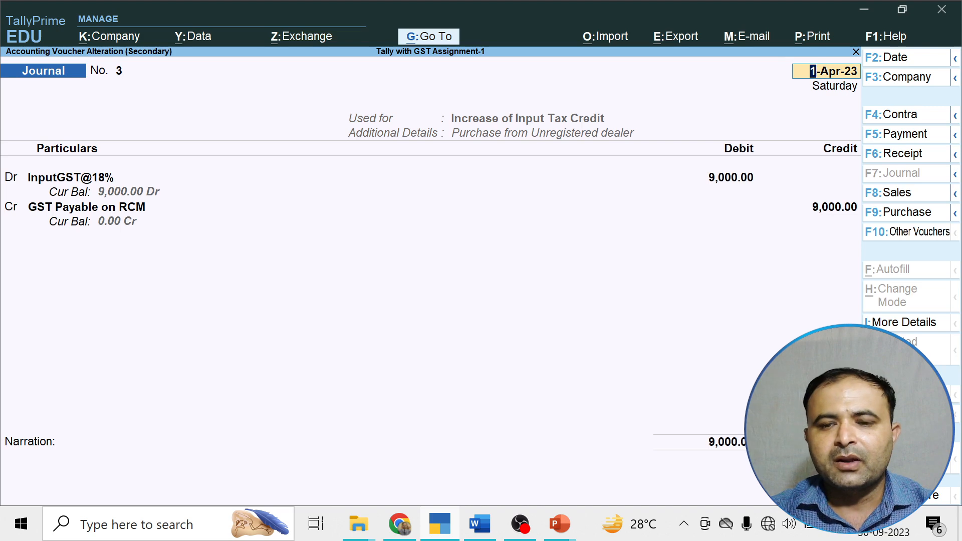
key(BackSpace)
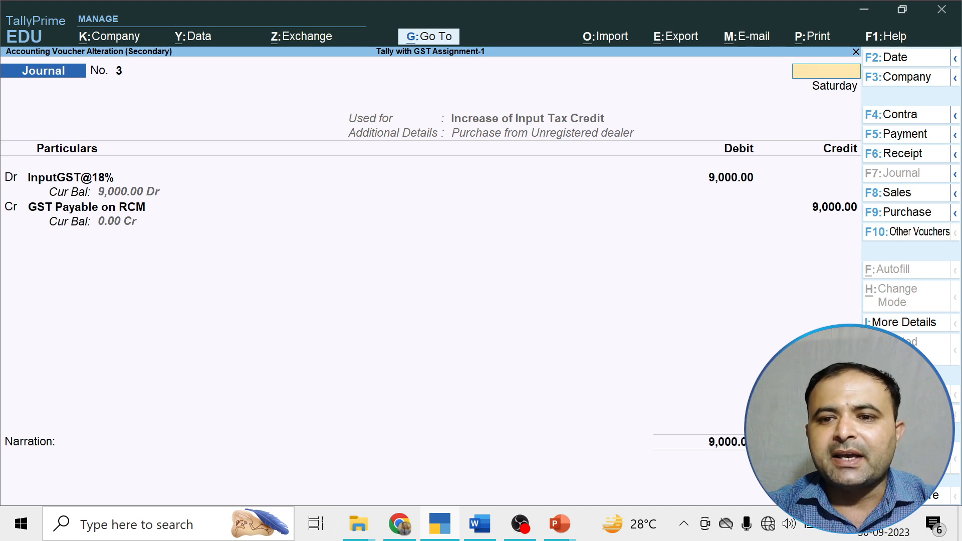
key(Escape)
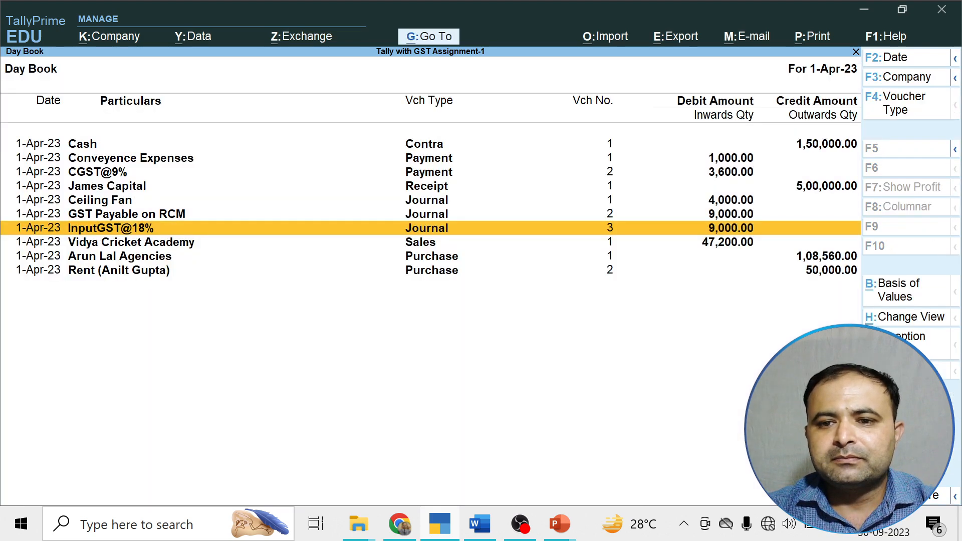
key(Down)
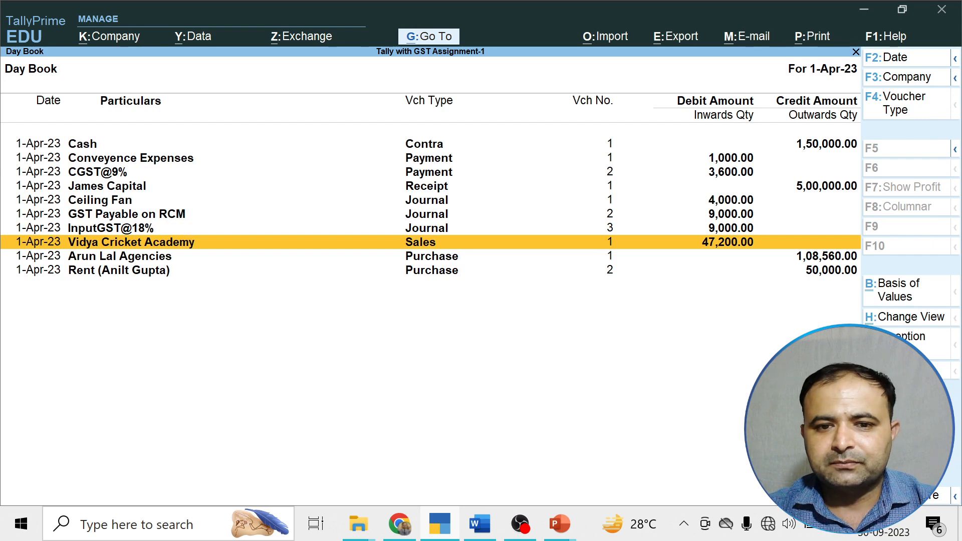
key(Escape)
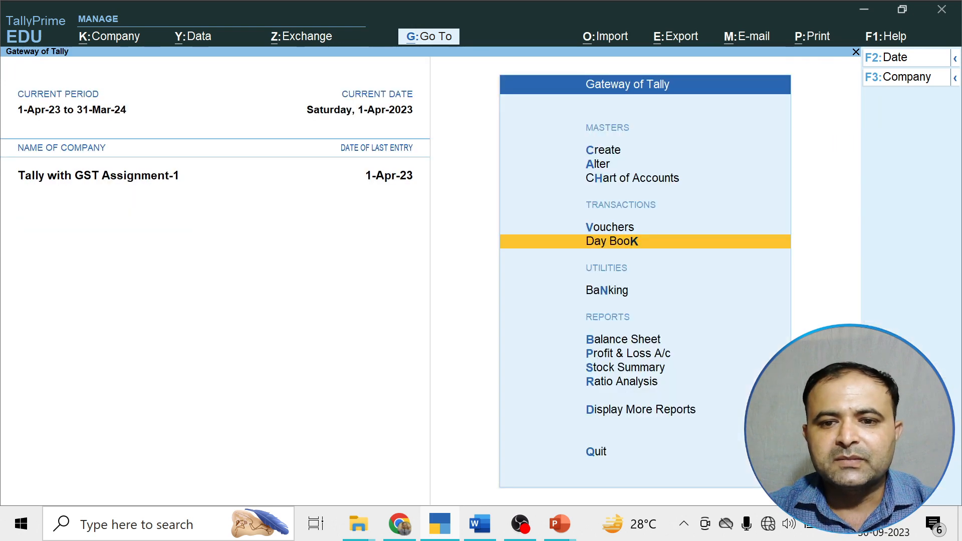
Step: Reopen the Day Book, view the rent purchase voucher at the end of the list, and return to the Day Book
key(Return)
key(Down)
key(Down)
key(Down)
key(Down)
key(Down)
key(Down)
key(Down)
key(Down)
key(Down)
key(Return)
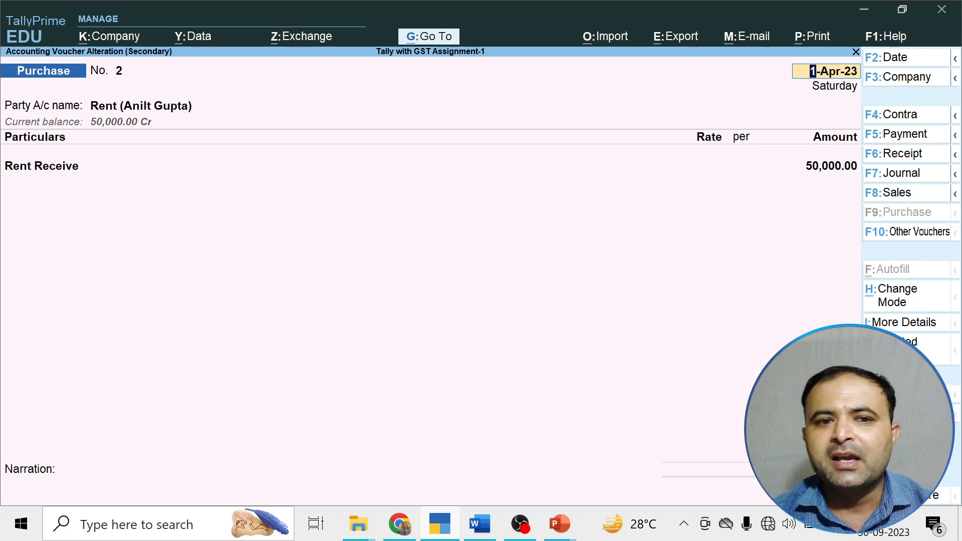
key(Escape)
key(Escape)
key(y)
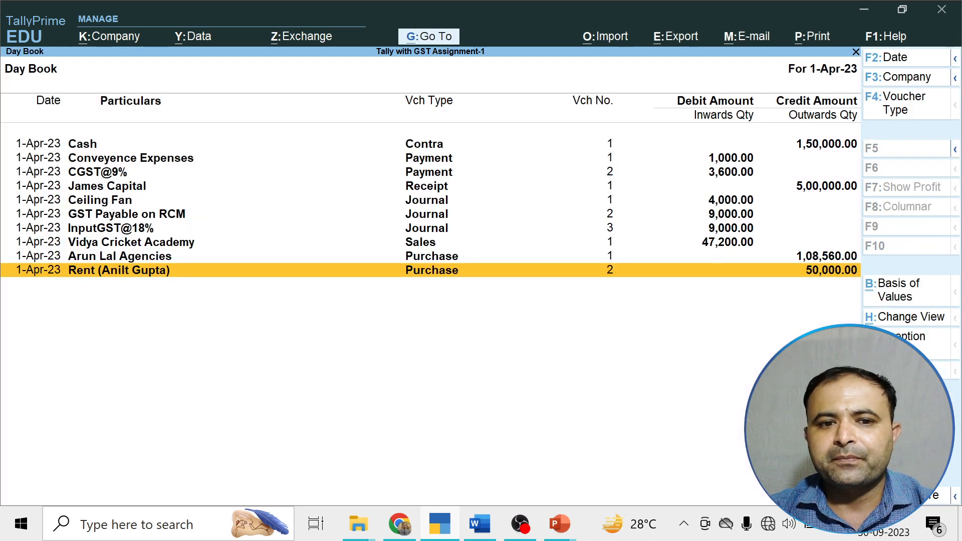
Step: Open the GST Payable on RCM journal and check the rate and taxable value behind its Output IGST@18 line
key(Up)
key(Up)
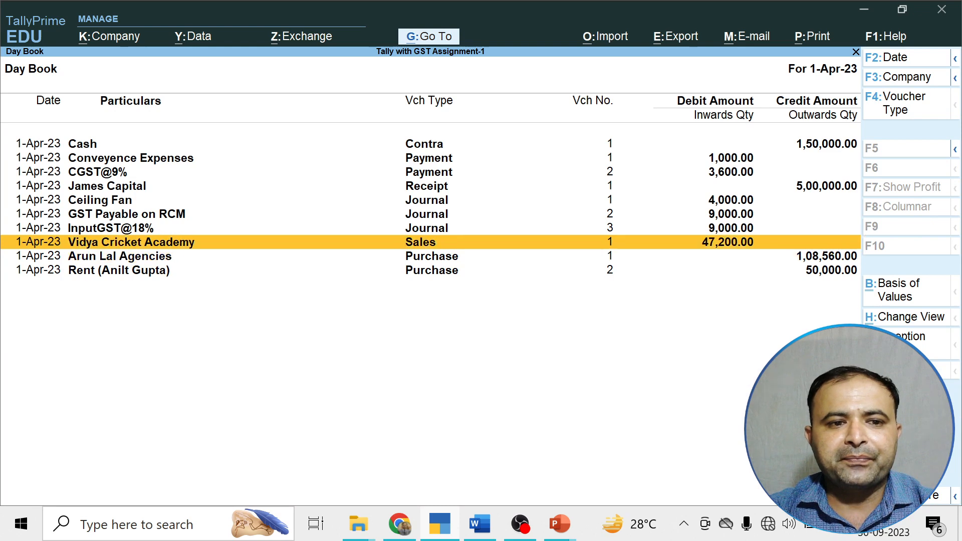
key(Up)
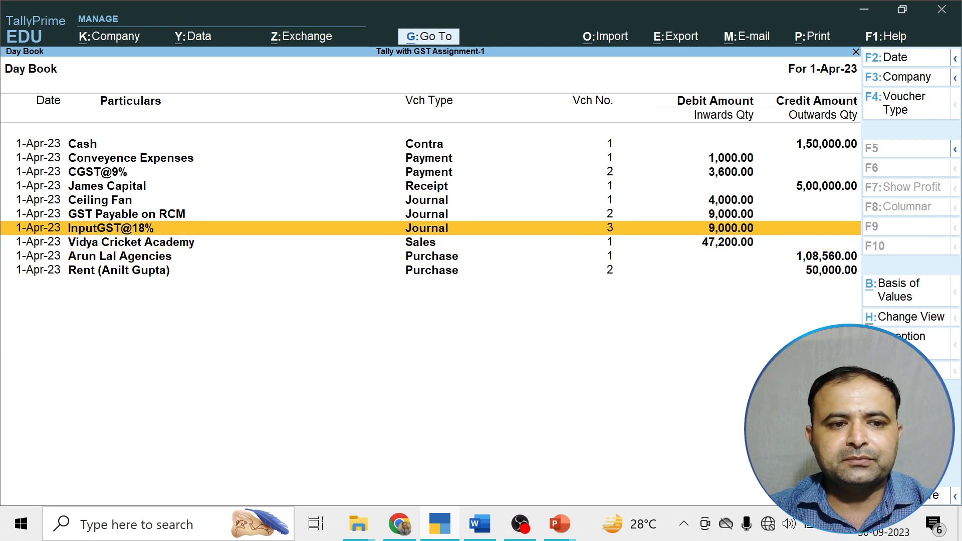
key(Up)
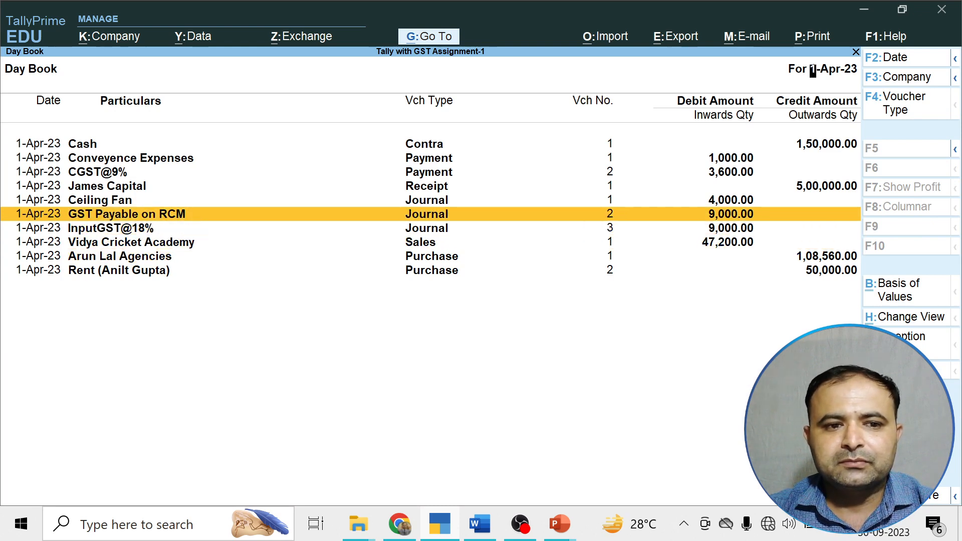
key(Return)
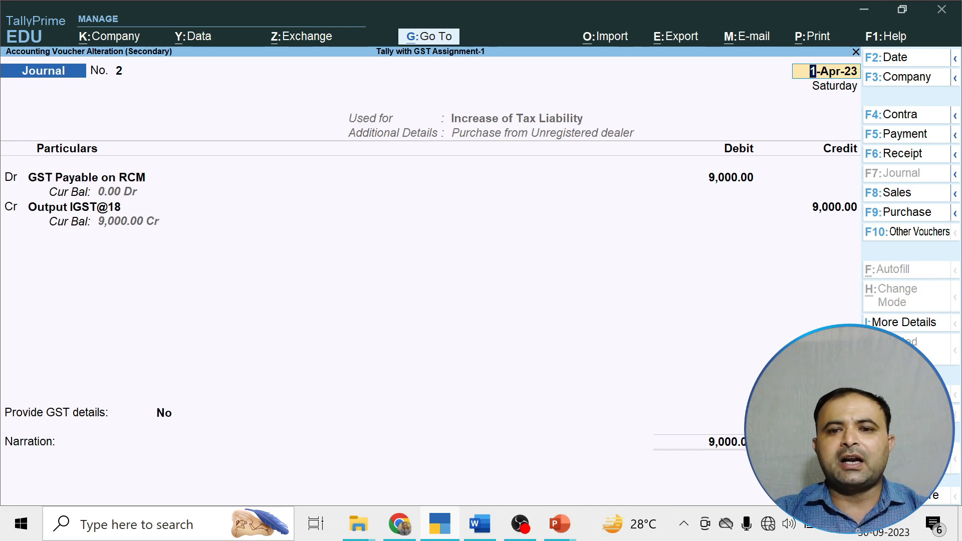
key(Return)
key(Return)
key(Return)
key(Return)
key(Return)
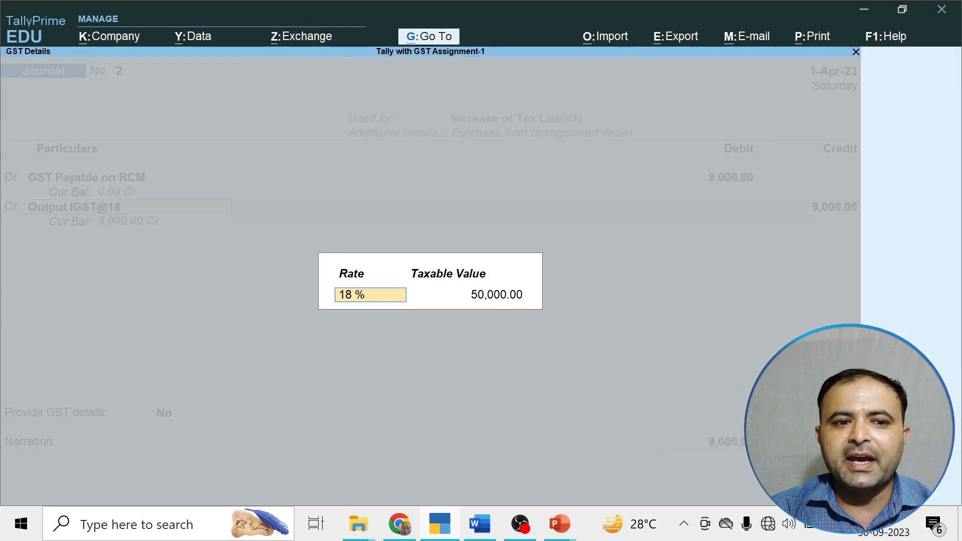
key(Return)
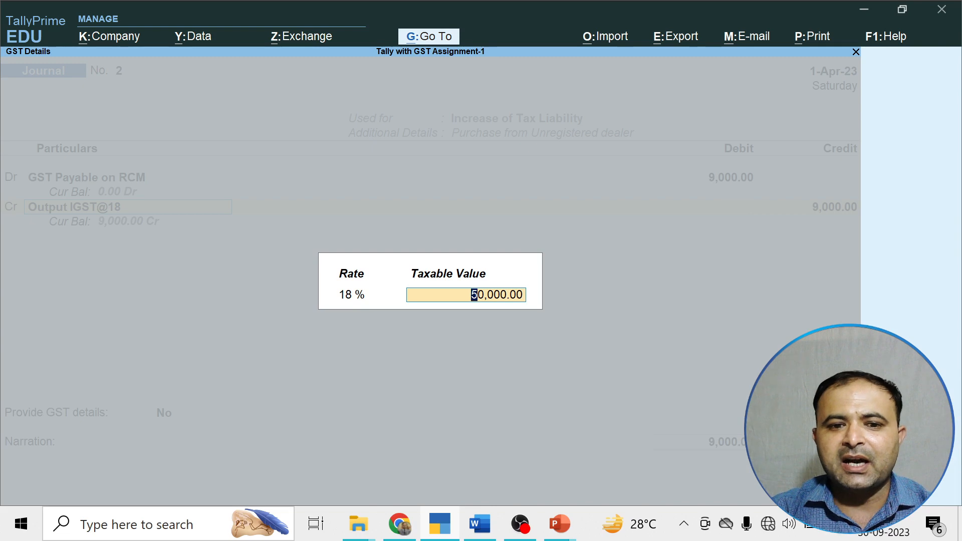
key(Return)
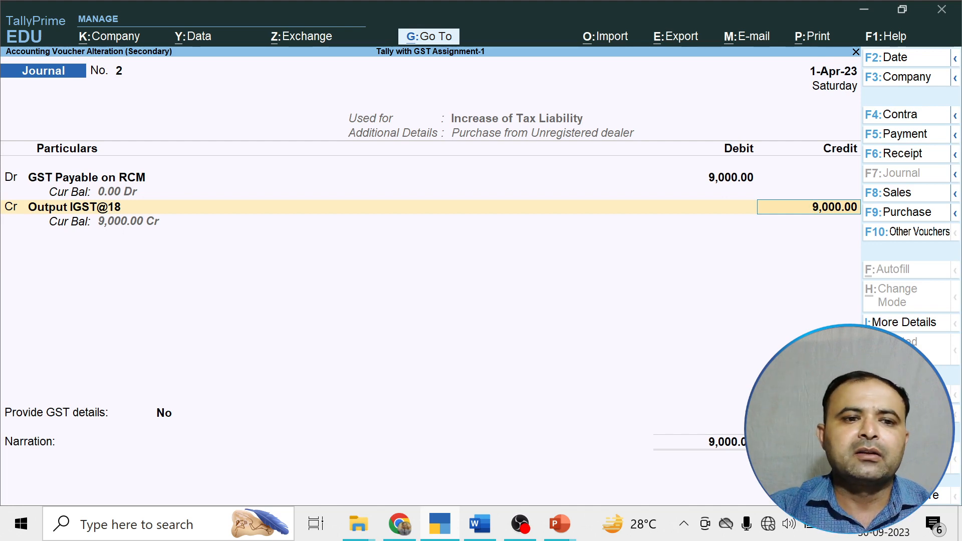
Step: Accept journal voucher 2 with its credit amount kept and the narration left blank
key(Return)
key(Return)
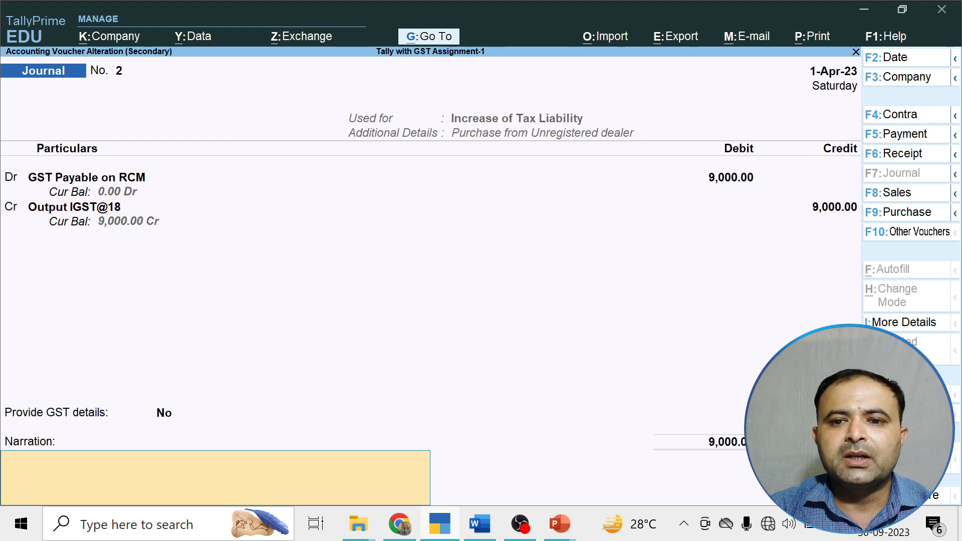
key(Return)
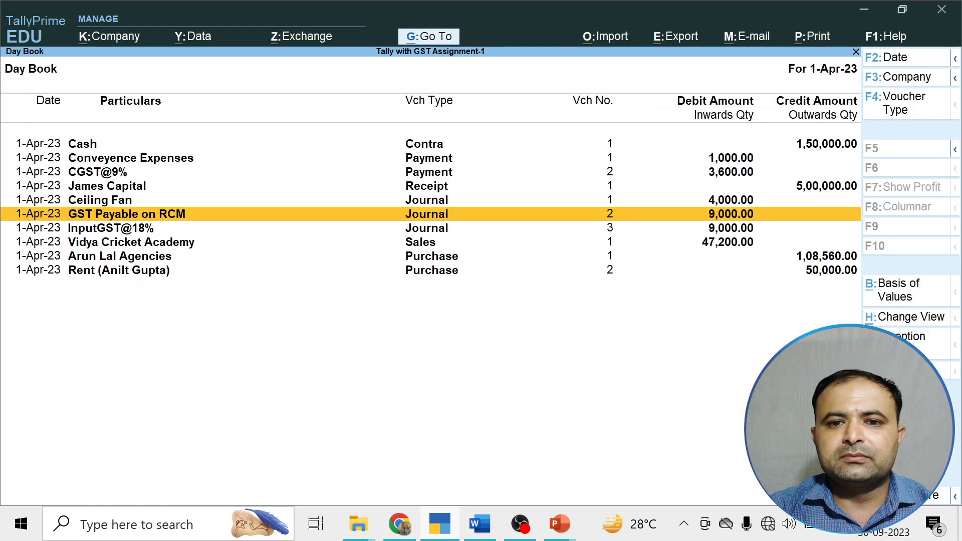
Step: Open the InputGST@18% journal, check its statutory adjustment details, and leave the voucher unsaved for the Gateway of Tally
key(Down)
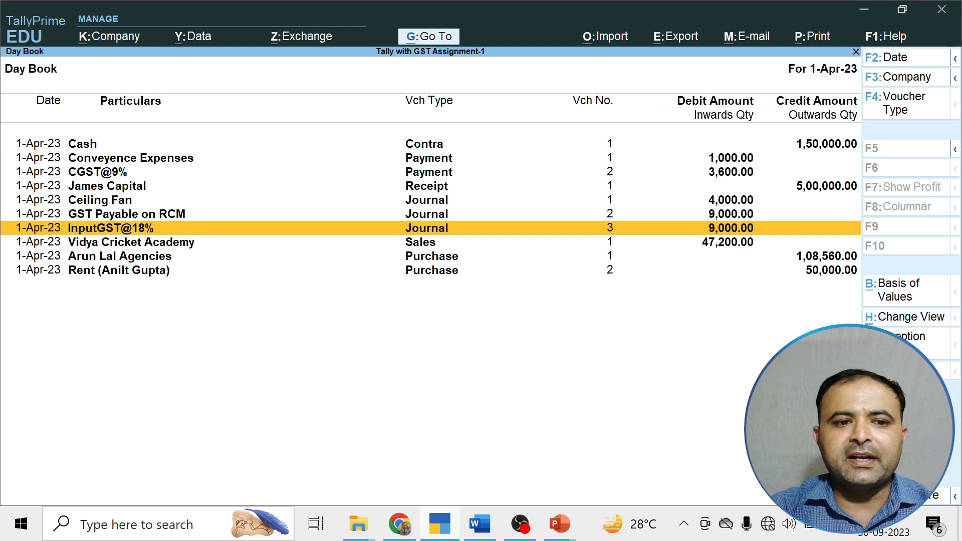
key(Return)
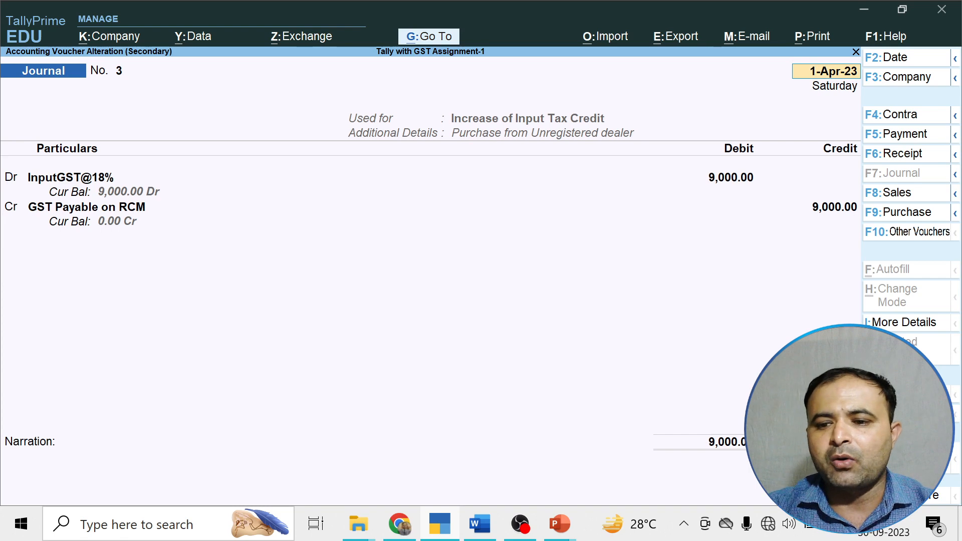
key(alt+j)
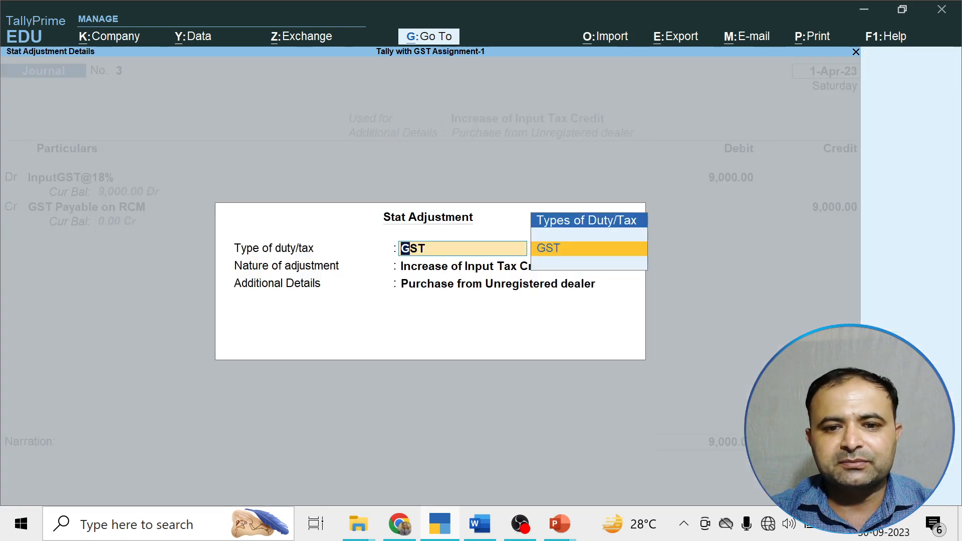
key(Return)
key(Return)
key(Return)
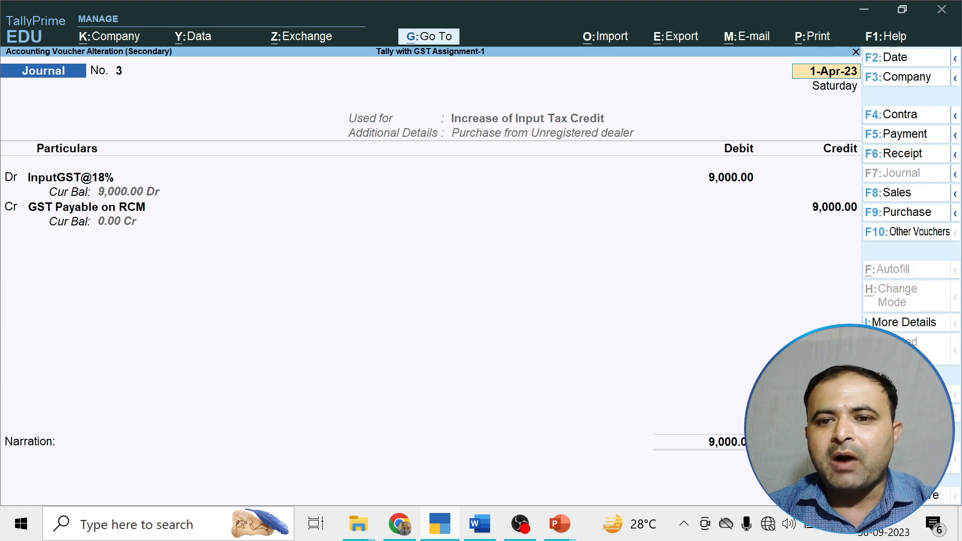
key(BackSpace)
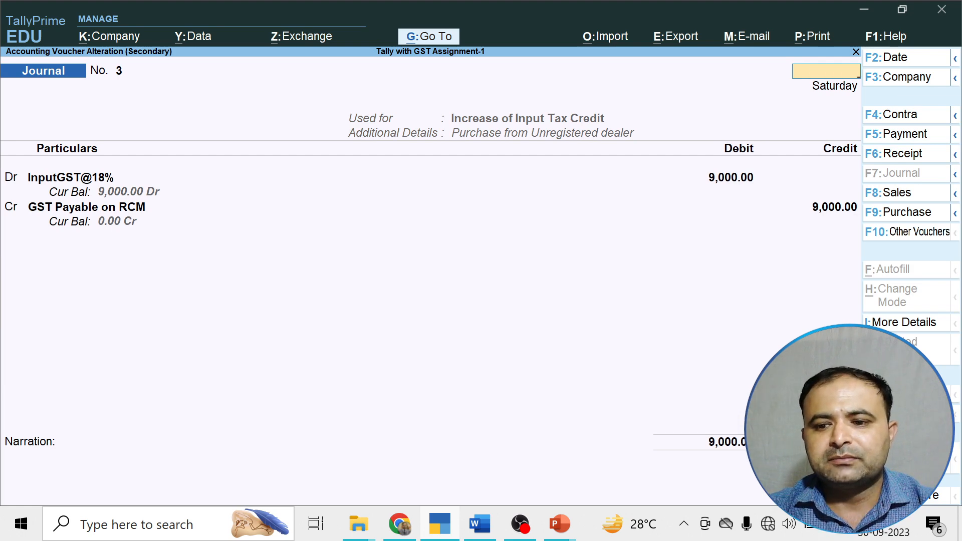
key(Escape)
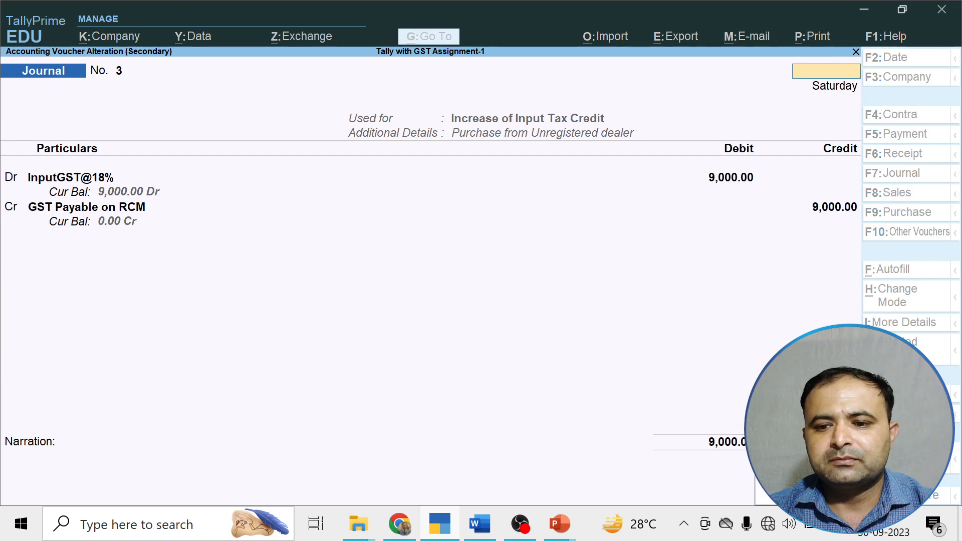
key(Return)
key(Escape)
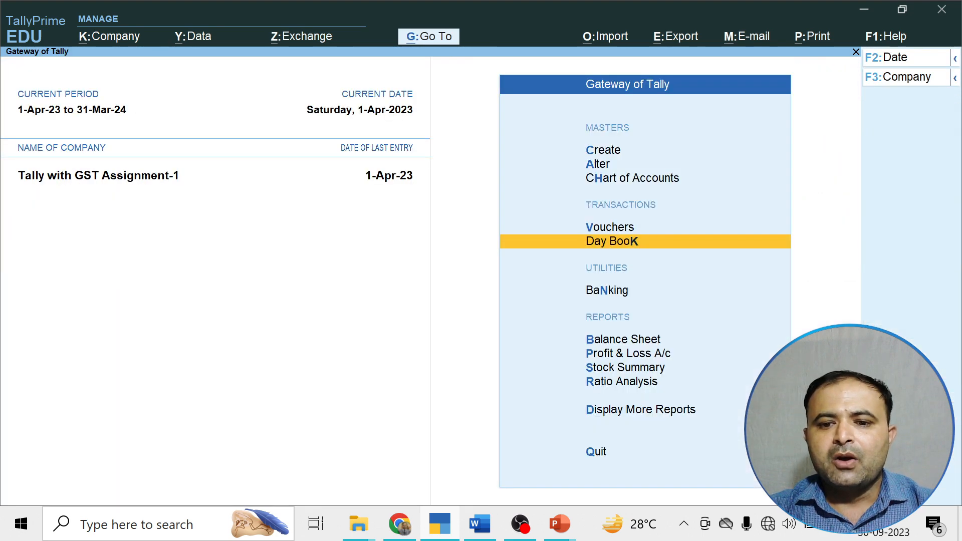
Step: Open the GSTR-3B return from the GST reports
key(Down)
key(Down)
key(Down)
key(Down)
key(Down)
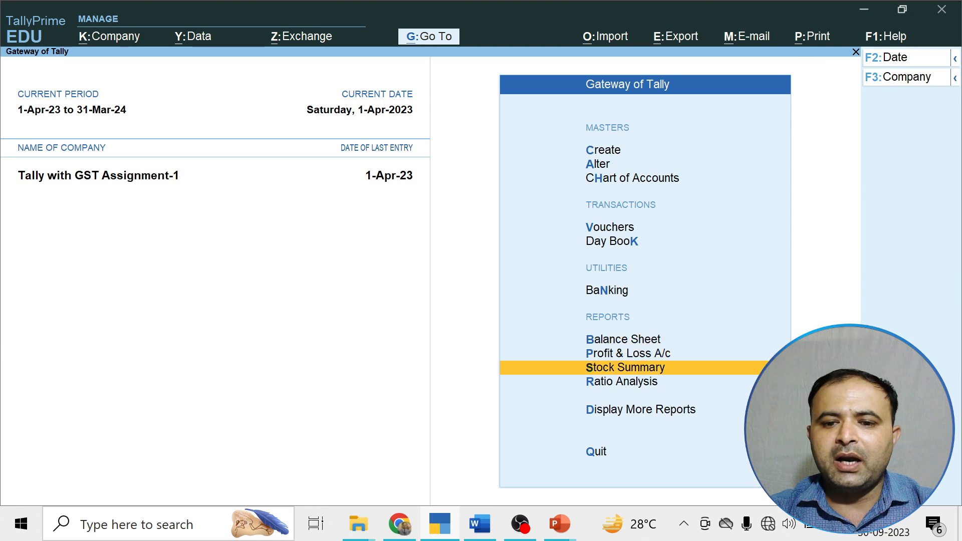
key(Down)
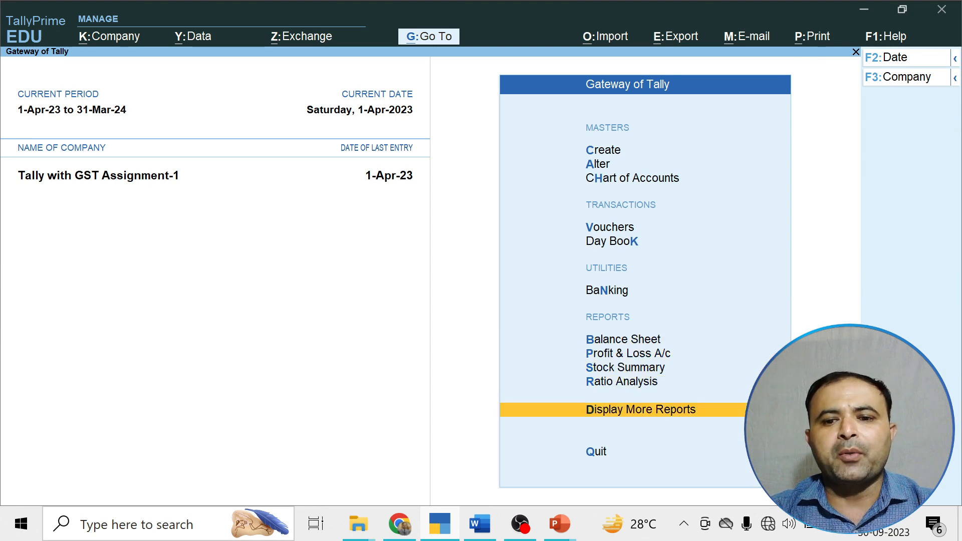
key(Return)
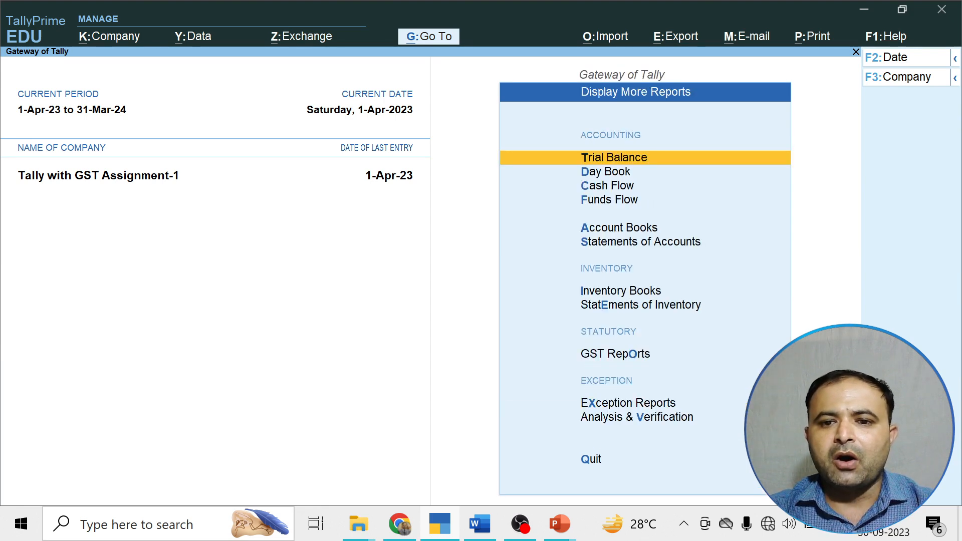
key(Down)
key(Down)
key(Down)
key(Down)
key(Down)
key(Down)
key(Down)
key(Down)
key(Return)
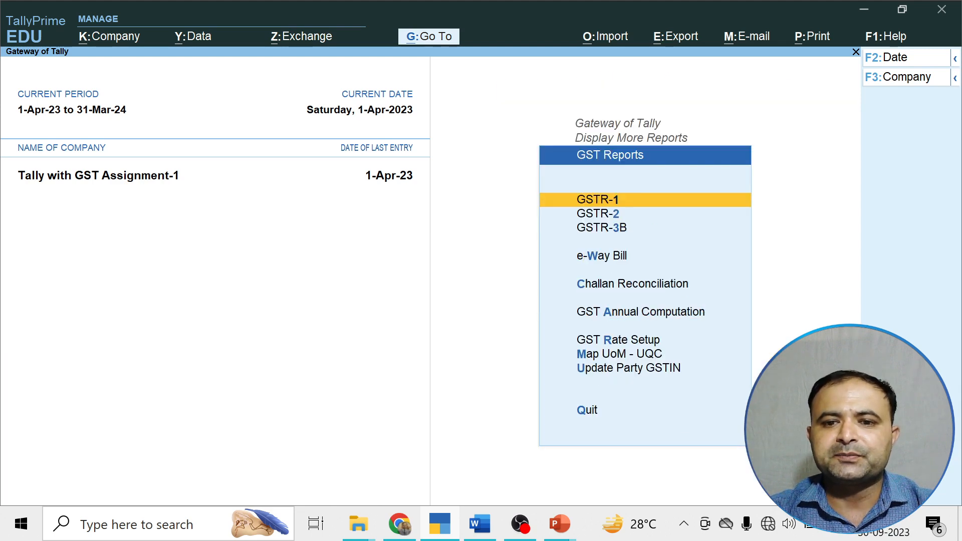
key(Down)
key(Down)
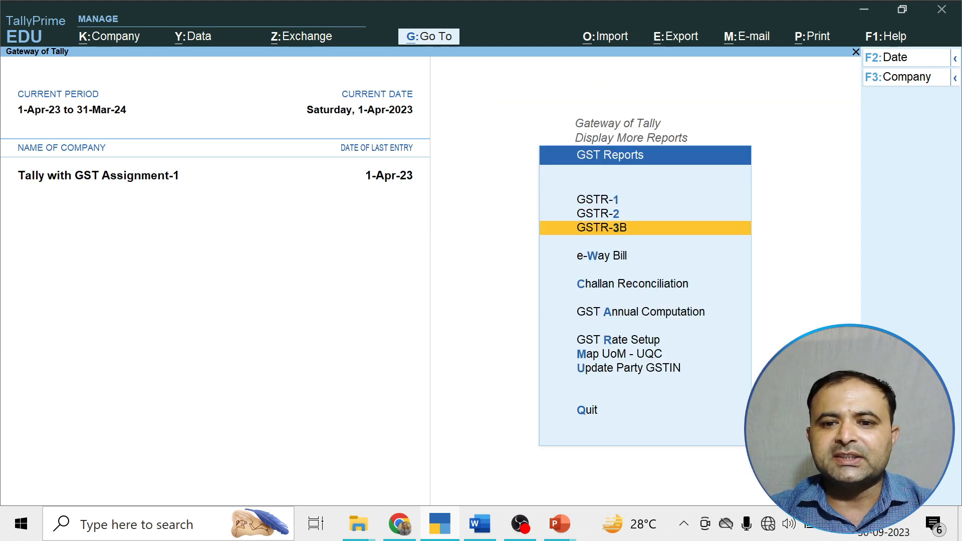
key(Return)
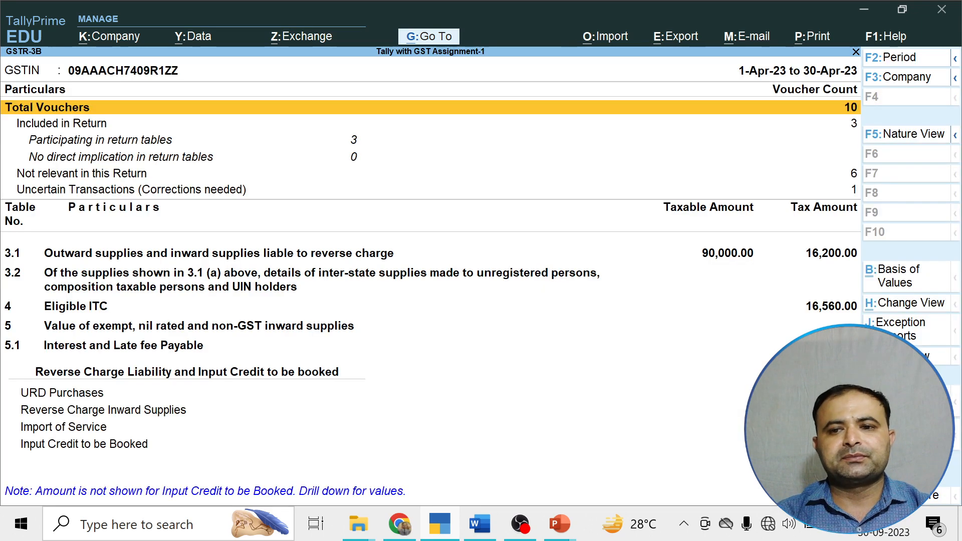
Step: Expand table 3.1 of GSTR-3B and examine the row for inward supplies liable to reverse charge
key(Down)
key(Down)
key(Down)
key(Down)
key(Down)
key(Down)
key(Down)
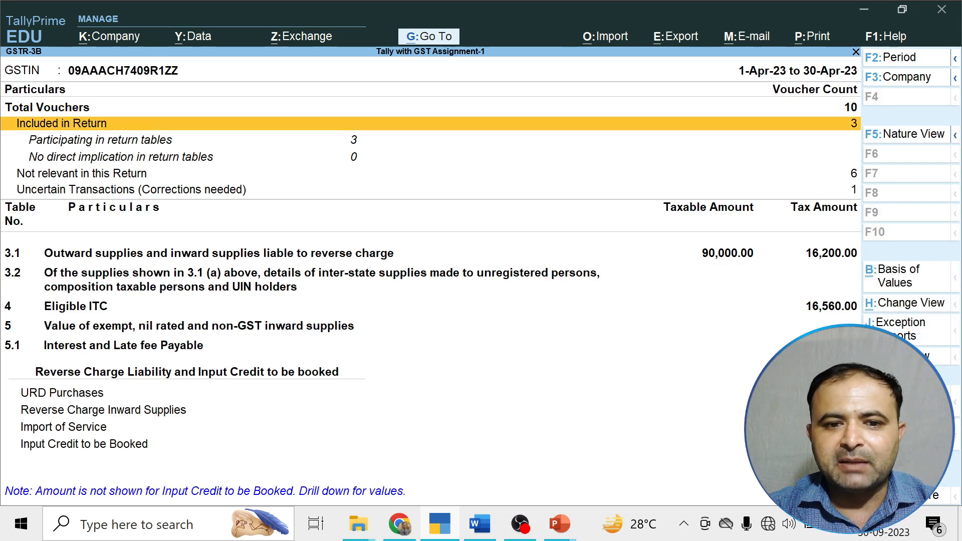
key(Up)
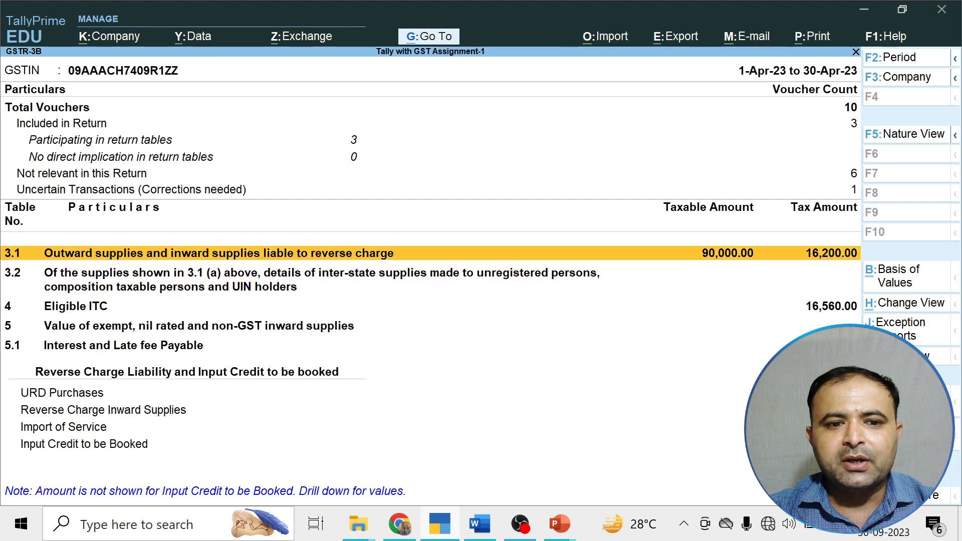
key(shift+Return)
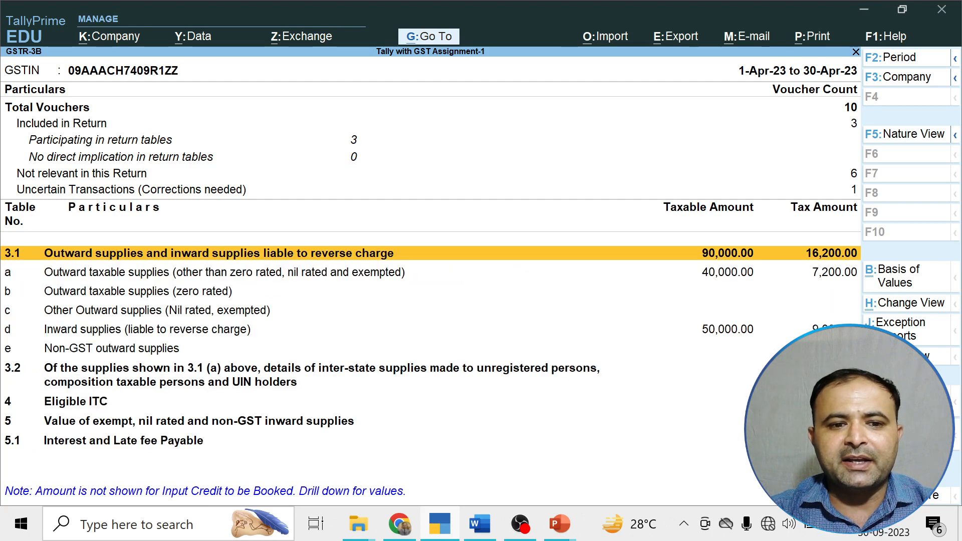
key(Down)
key(Down)
key(Down)
key(Down)
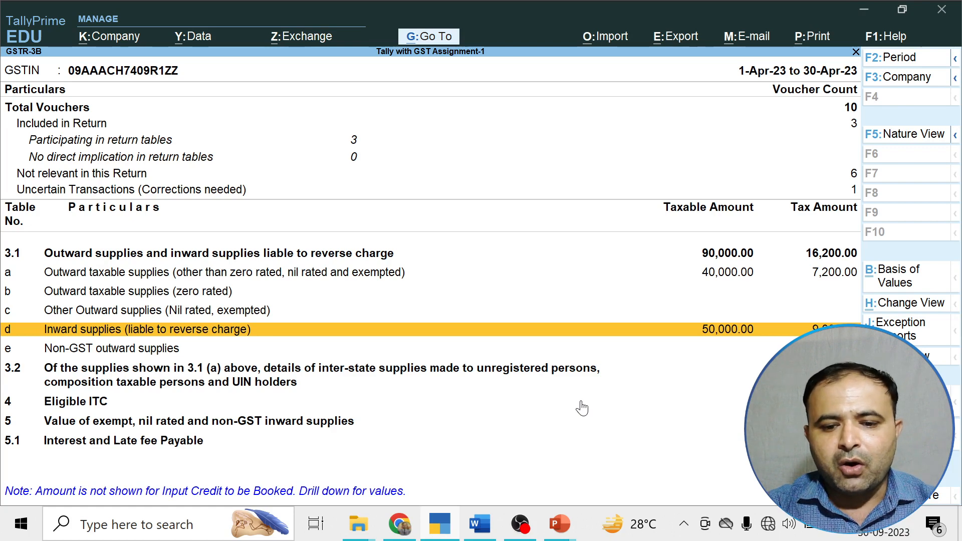
Step: Check the URD Purchases row under Reverse Charge Liability and Input Credit to be booked
key(Down)
key(Down)
key(Down)
key(Down)
key(Down)
key(Down)
key(Down)
key(Up)
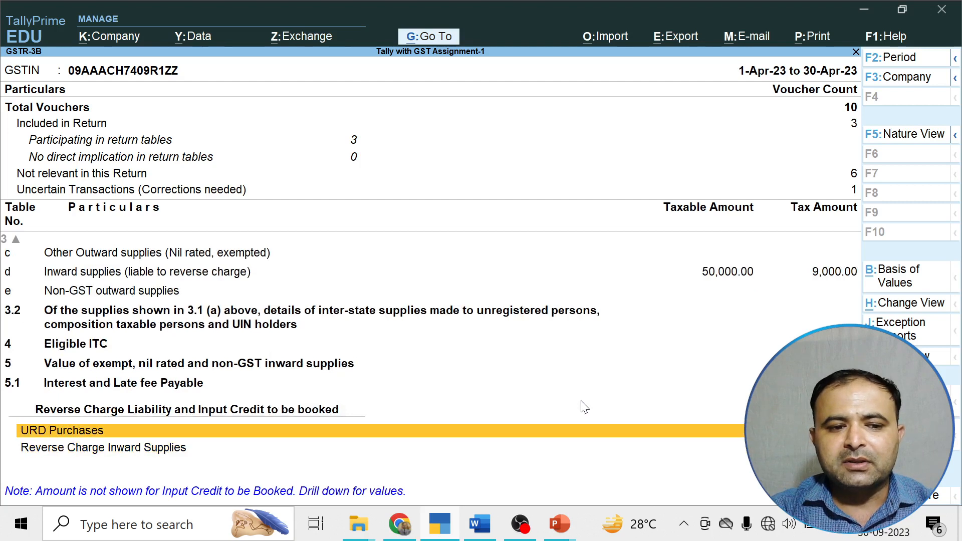
key(Up)
key(Down)
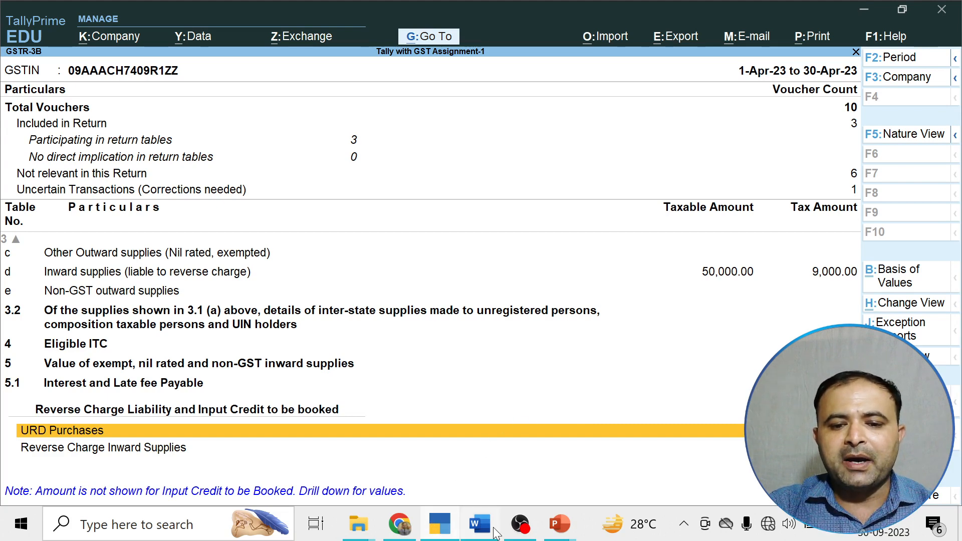
Step: Switch to the running PowerPoint slide show and view the Reverse Charge Mechanism slide
click(560, 524)
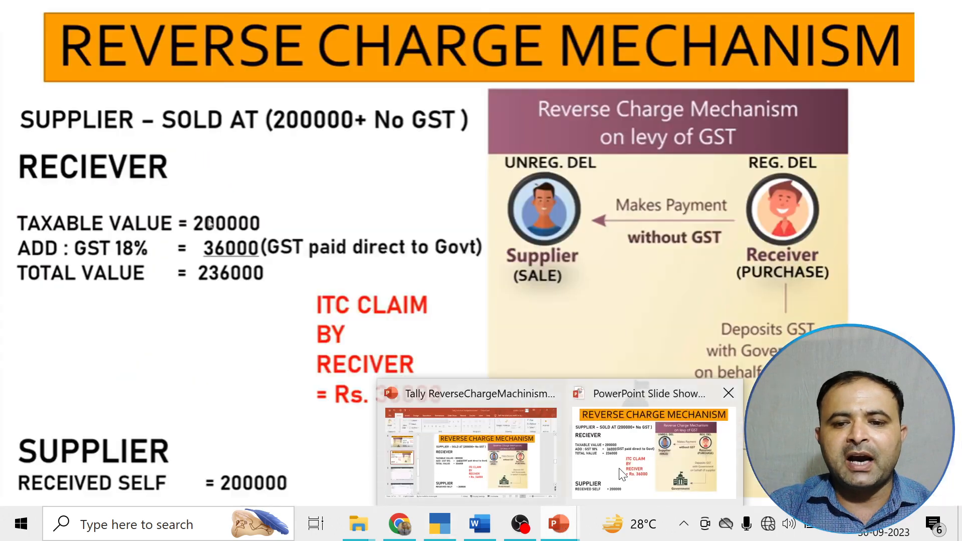
click(654, 441)
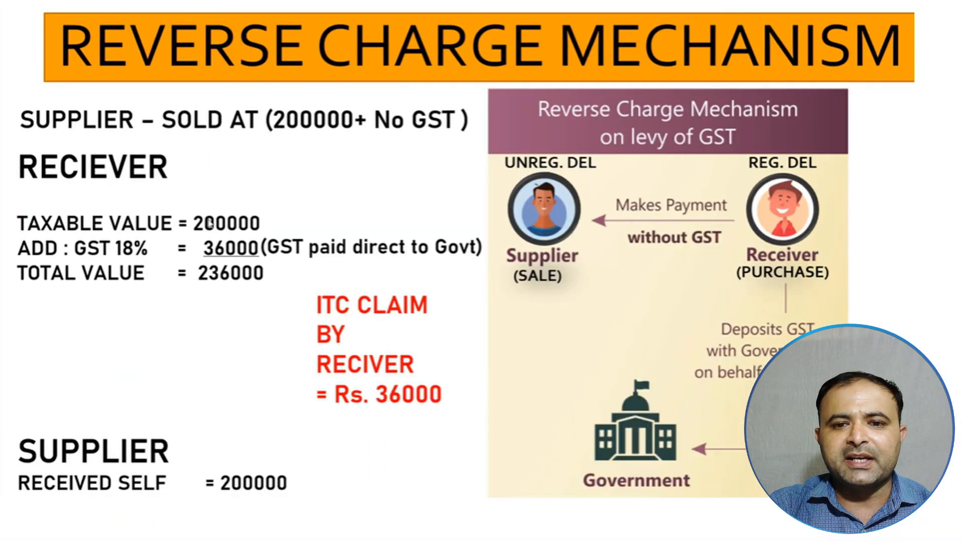
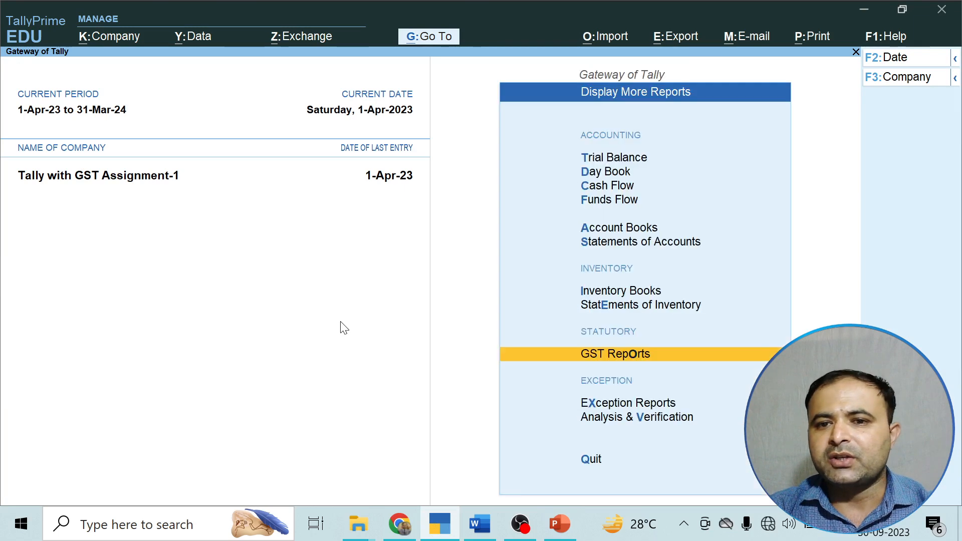
Step: Leave the additional reports in TallyPrime and start a new sales voucher
key(Escape)
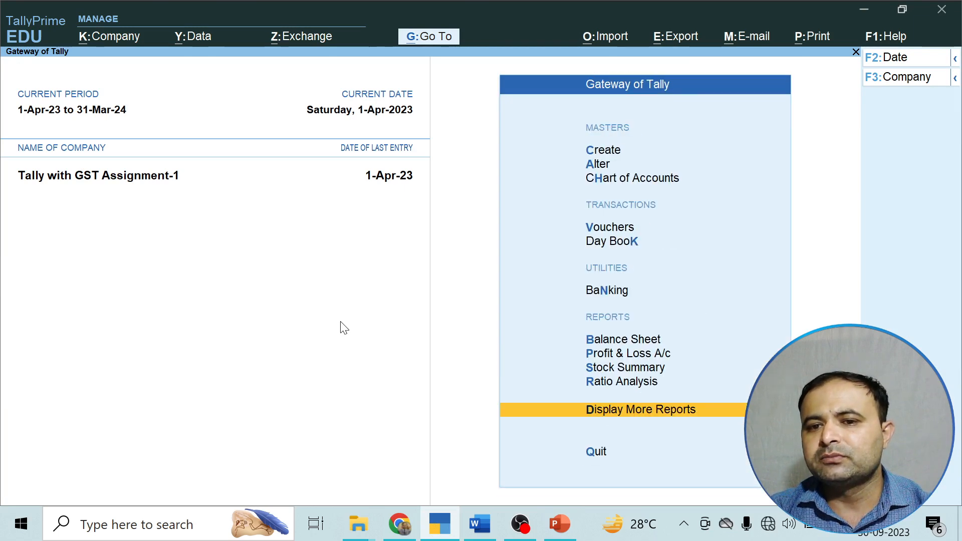
key(Home)
key(Down)
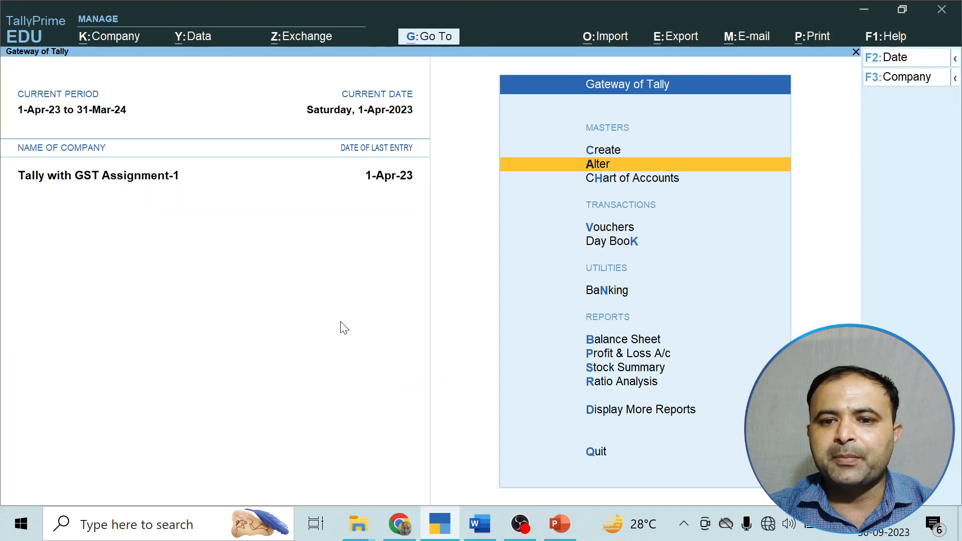
key(Down)
key(Down)
key(Return)
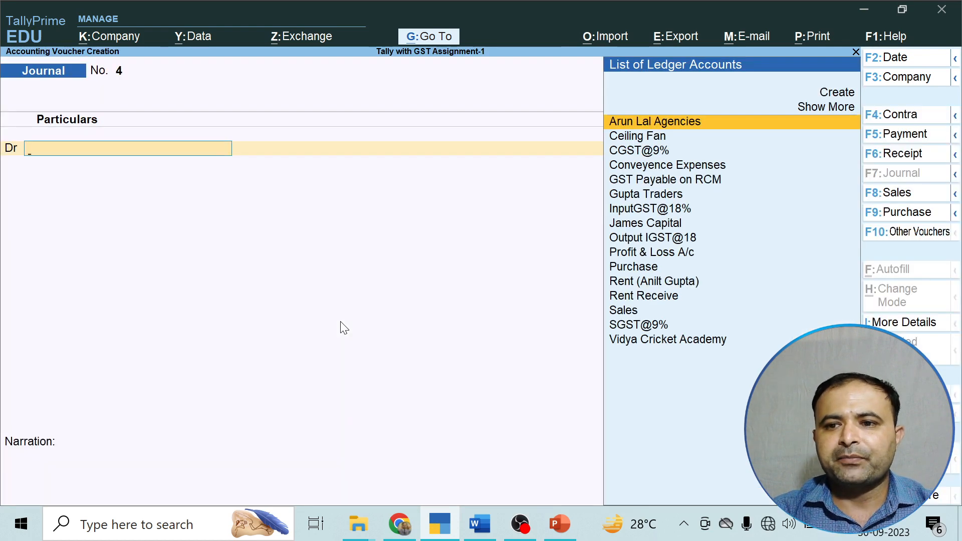
click(886, 195)
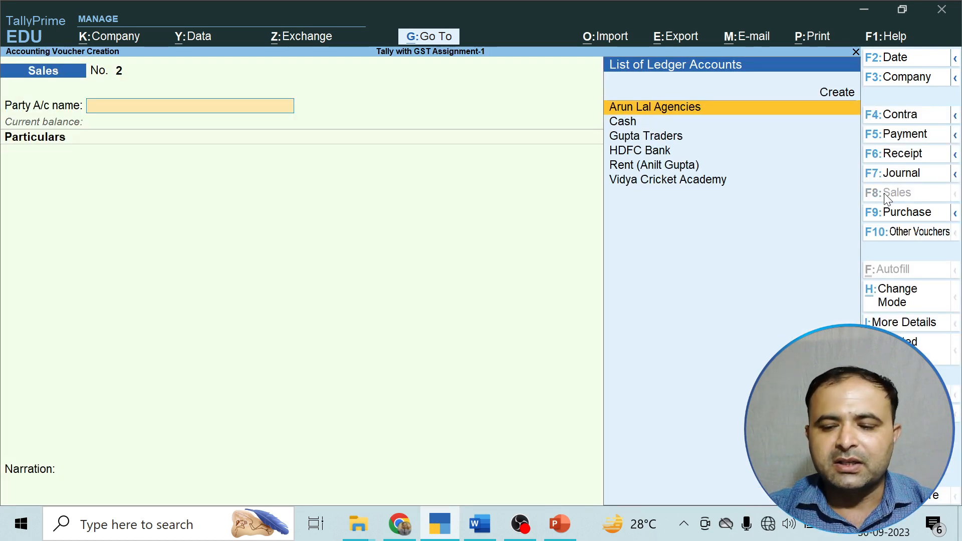
Step: Start creating a ledger for the sales voucher's party account and enter the customer's full name
key(Down)
key(Down)
key(Up)
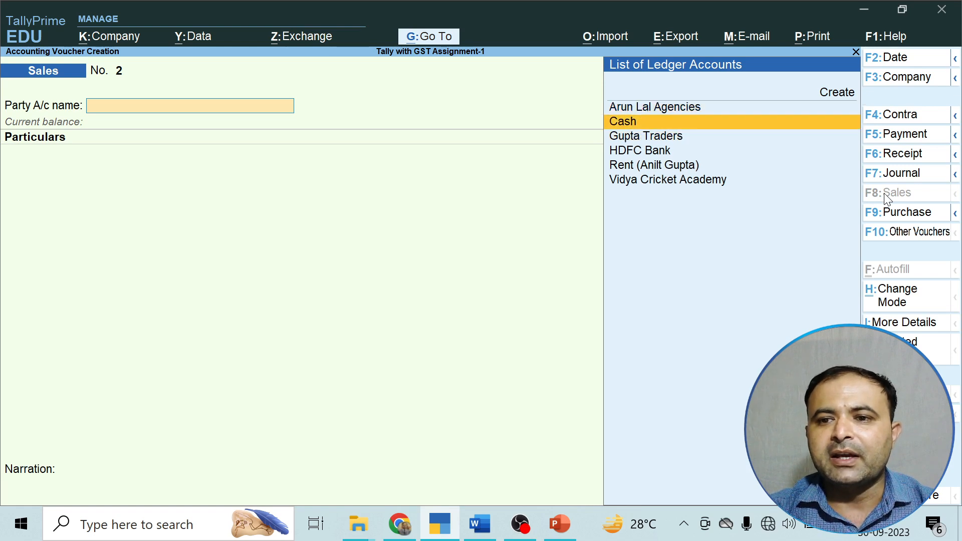
key(Up)
key(Up)
key(Return)
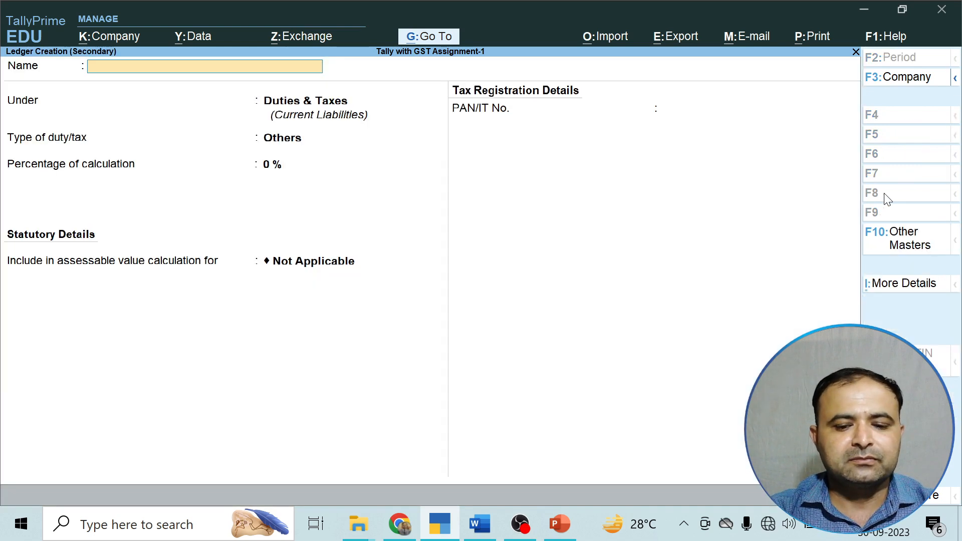
text(Swt)
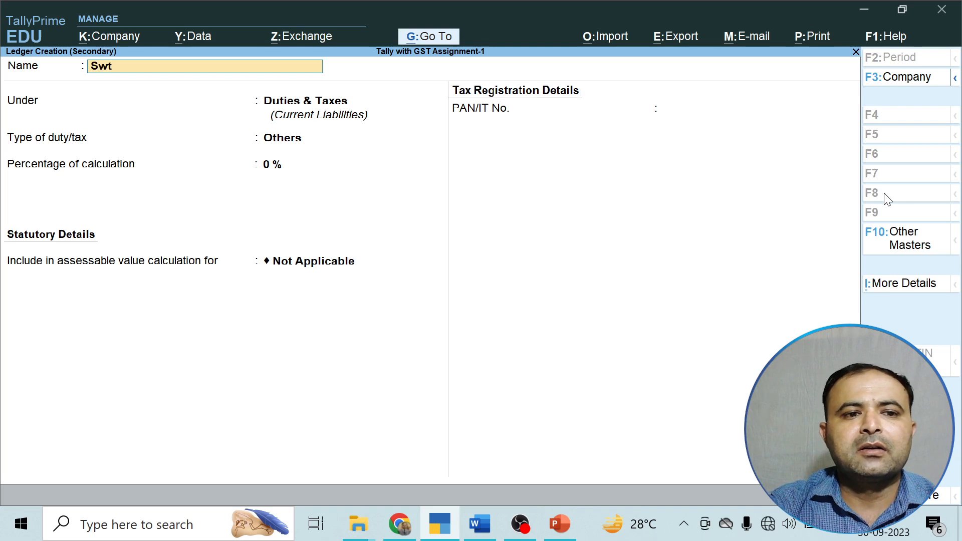
key(BackSpace)
text(ati)
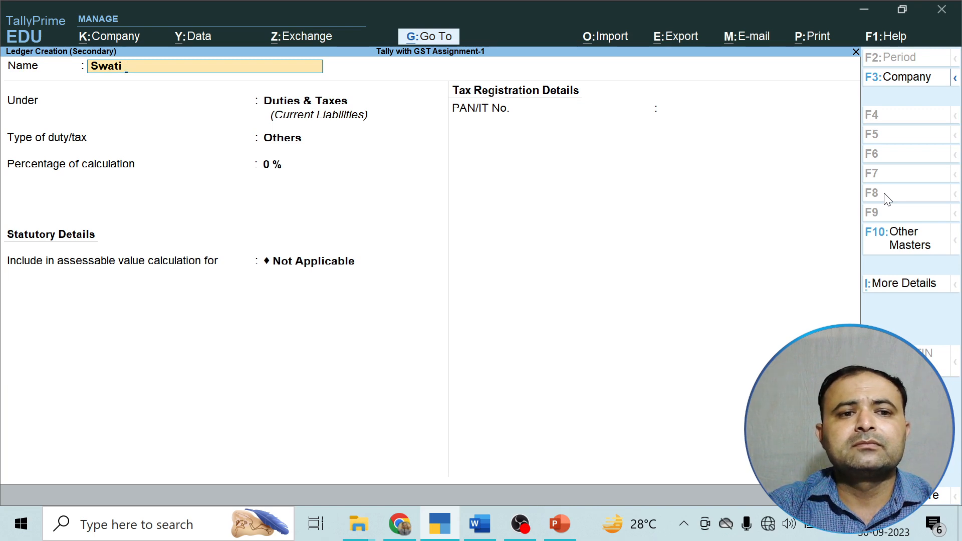
text(Singh)
key(Return)
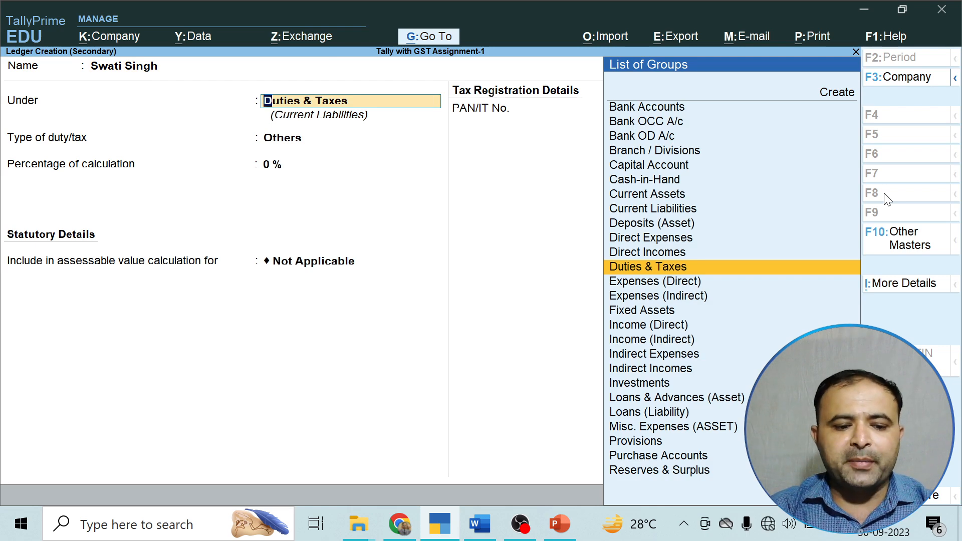
Step: Place the new customer ledger under the Sundry Debtors group
text(S)
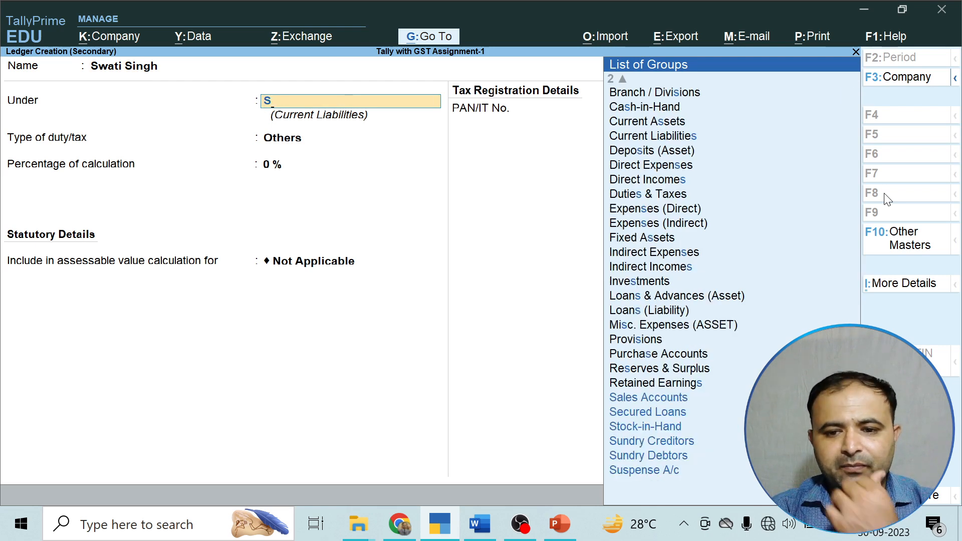
key(Down)
key(Down)
key(Down)
key(Down)
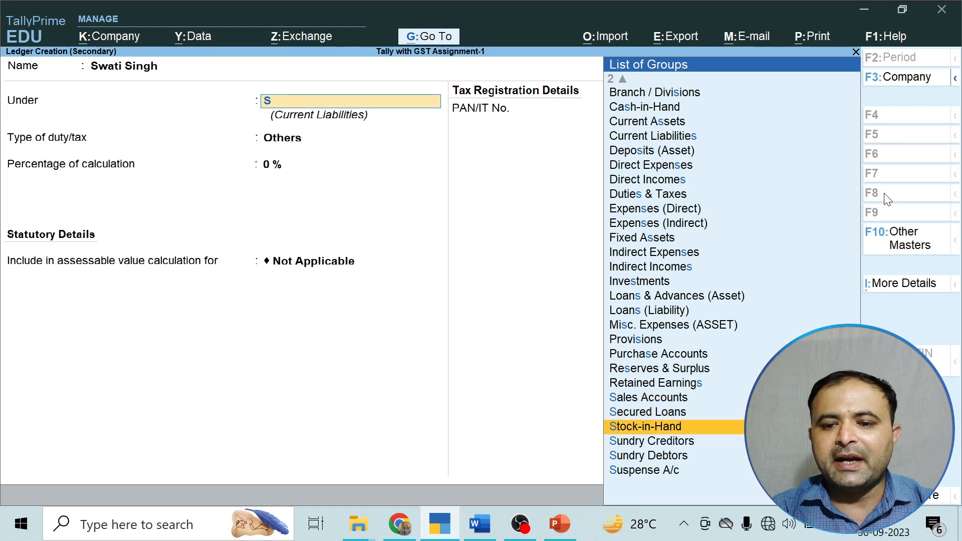
key(Down)
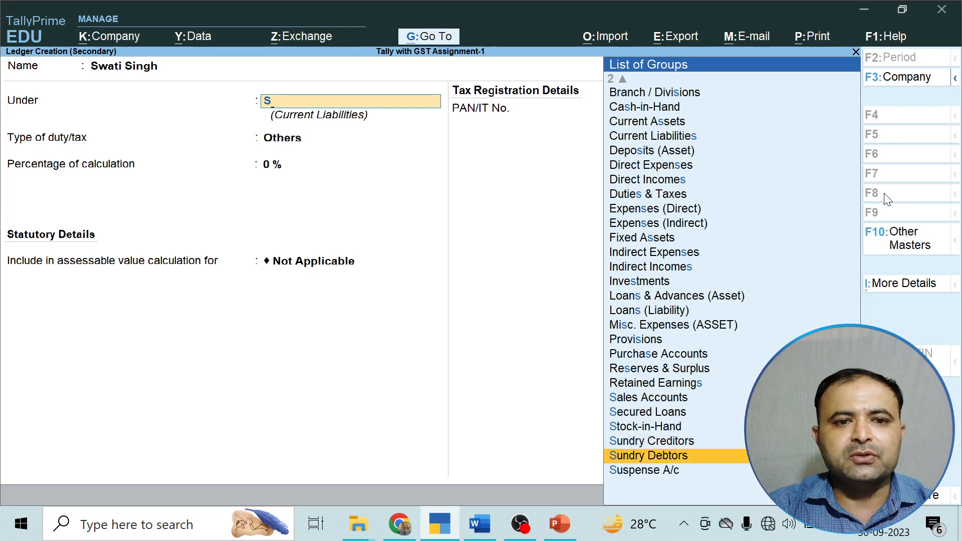
key(Return)
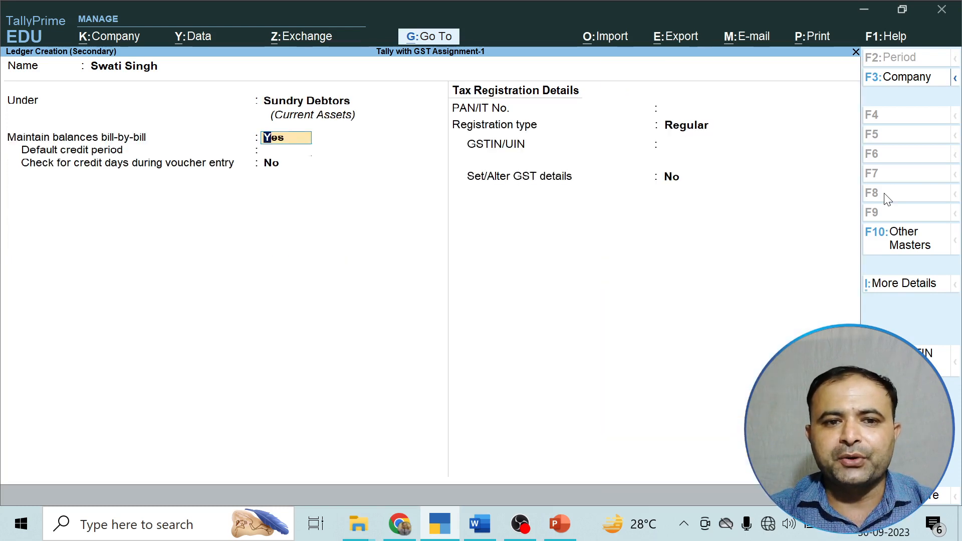
Step: Keep bill-by-bill balances set to Yes and the credit-days check at No, leaving the default credit period and PAN blank
key(Return)
key(Return)
key(Return)
key(Return)
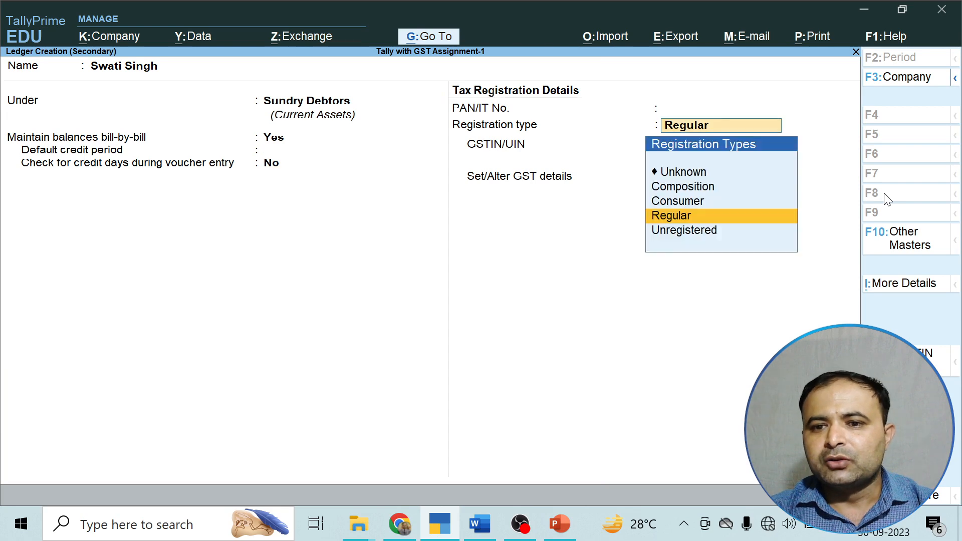
Step: Look through the available GST registration types for the new customer ledger, from Composition to Unregistered
key(Down)
key(Up)
key(Up)
key(Up)
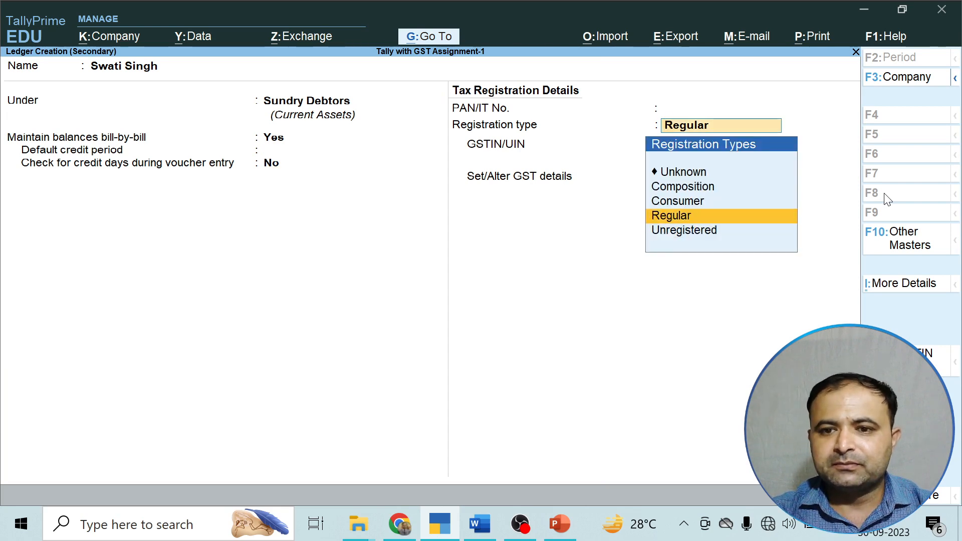
key(Down)
key(Down)
key(Up)
key(Up)
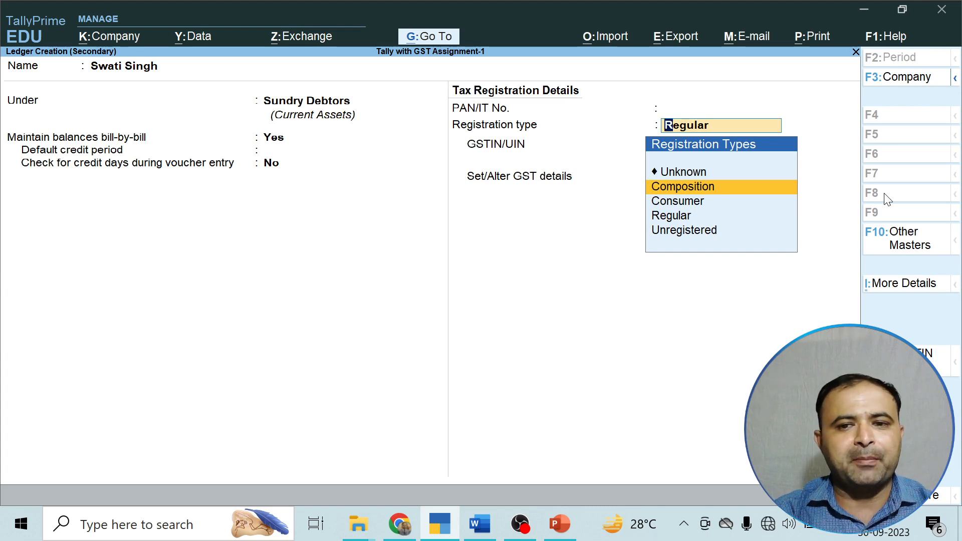
key(Down)
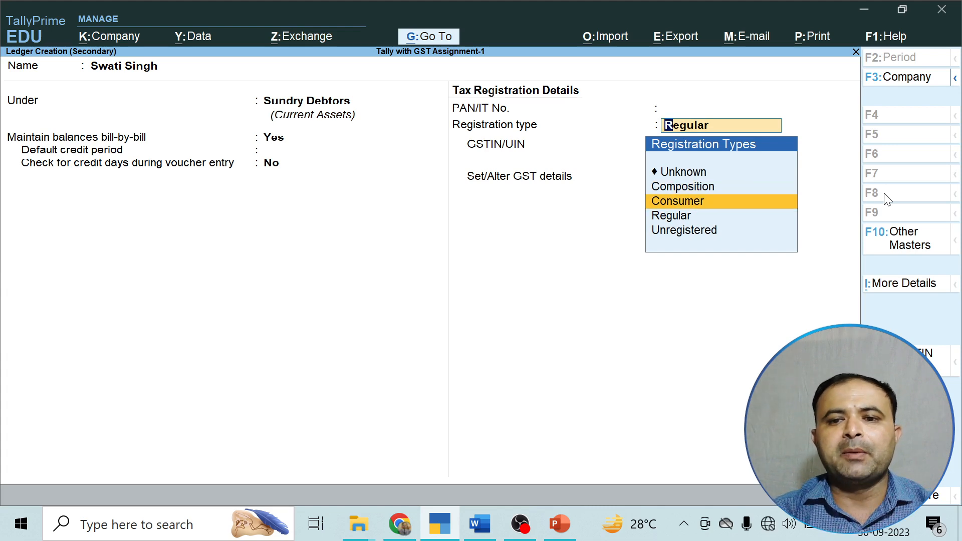
key(Down)
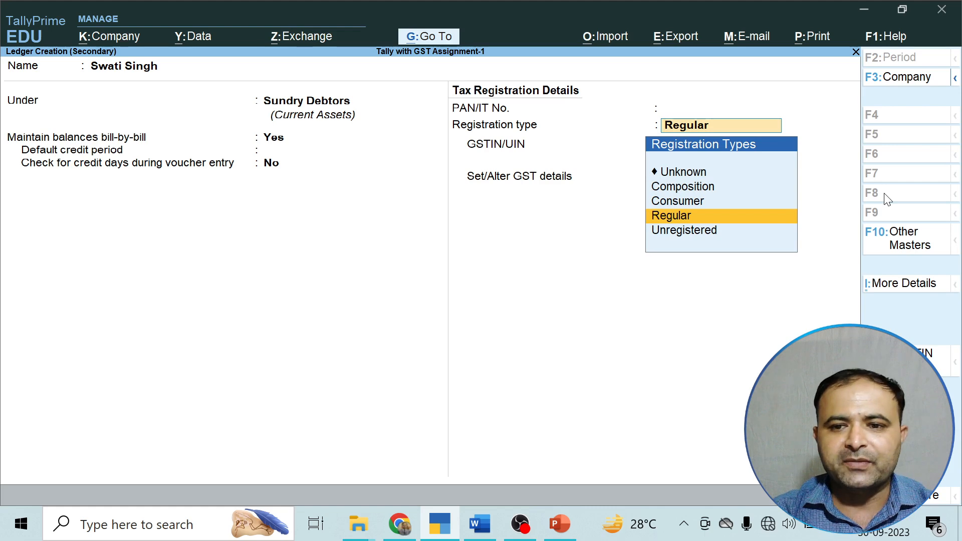
key(Down)
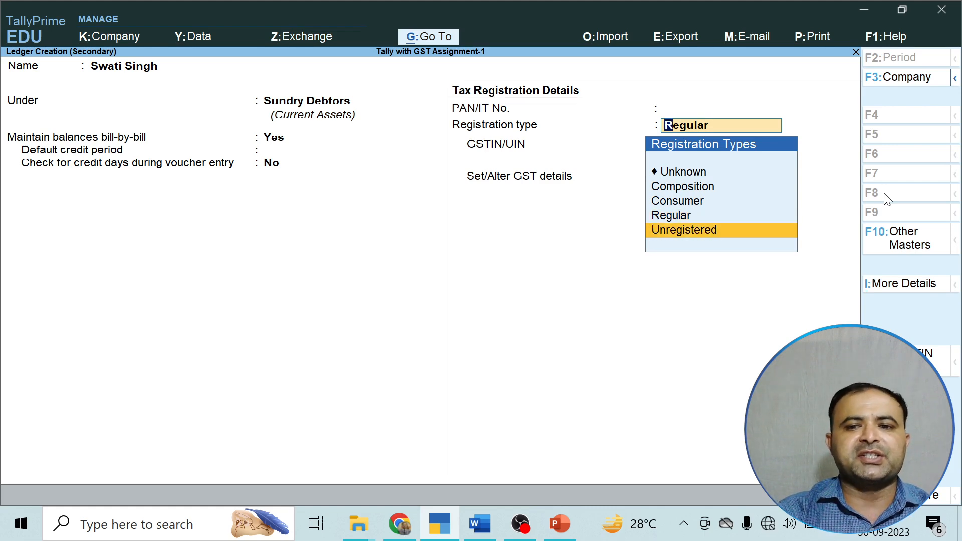
key(Up)
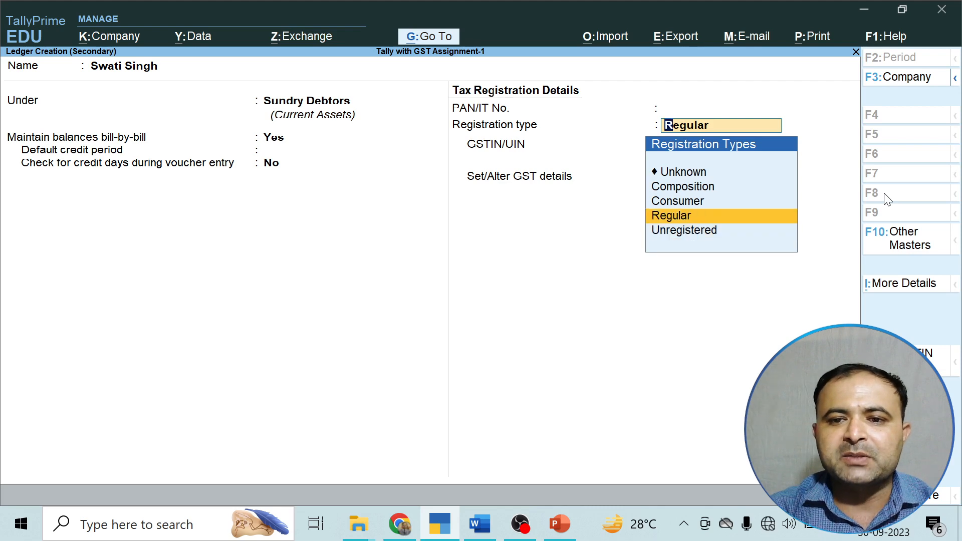
key(Up)
key(Up)
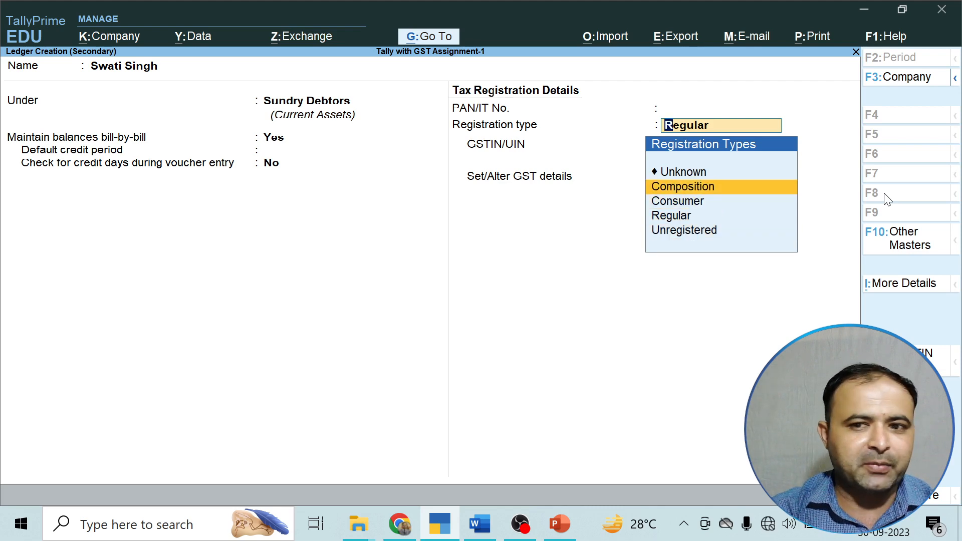
Step: Set the customer's registration type to Consumer, leave Set/Alter GST details at No, and save the ledger
key(Down)
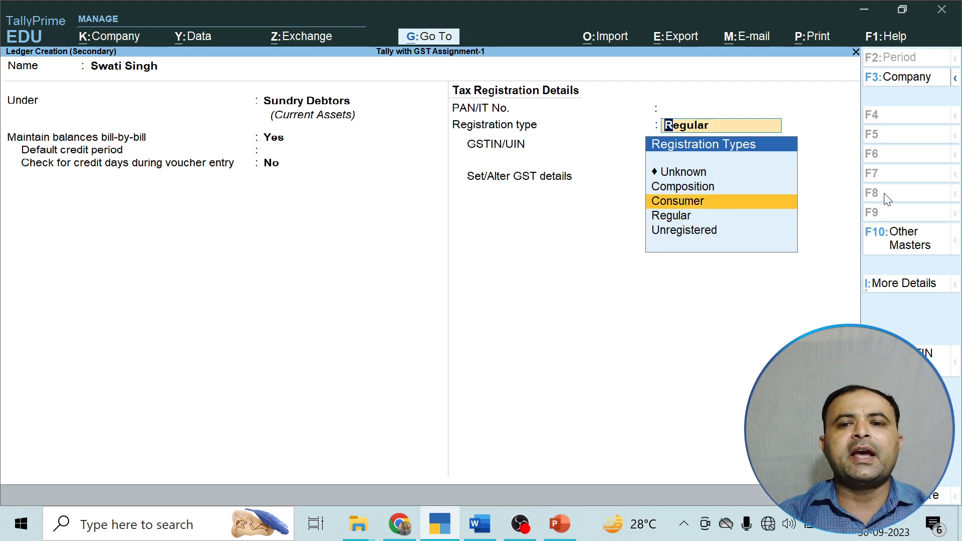
key(Return)
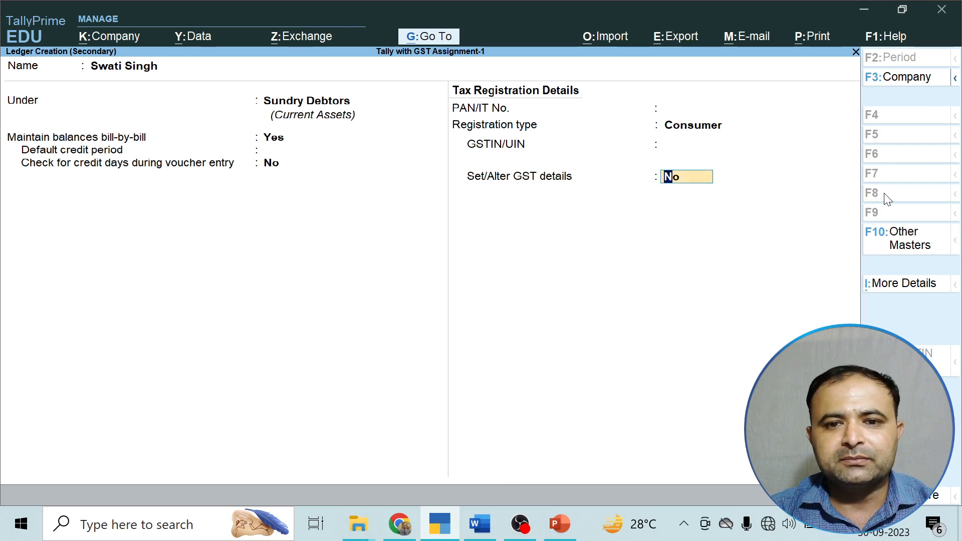
key(BackSpace)
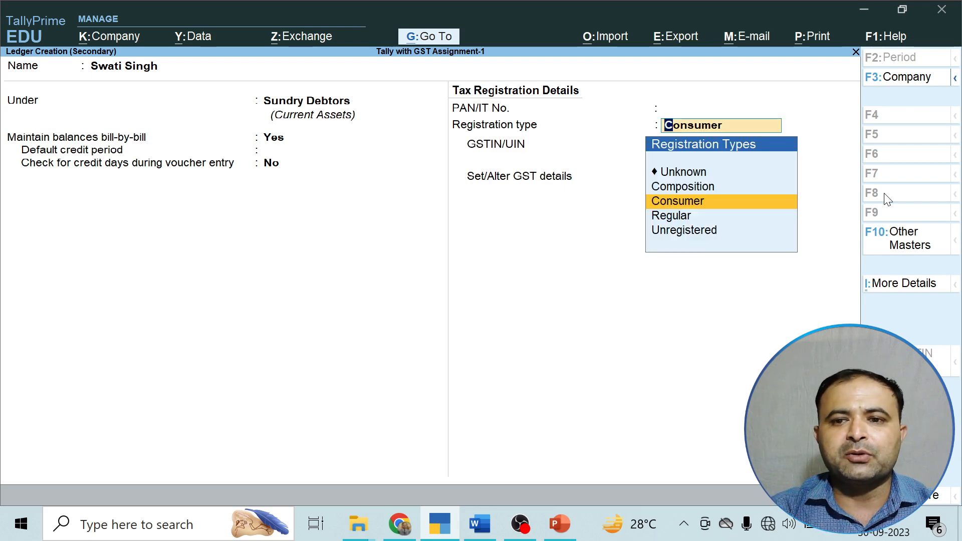
key(Return)
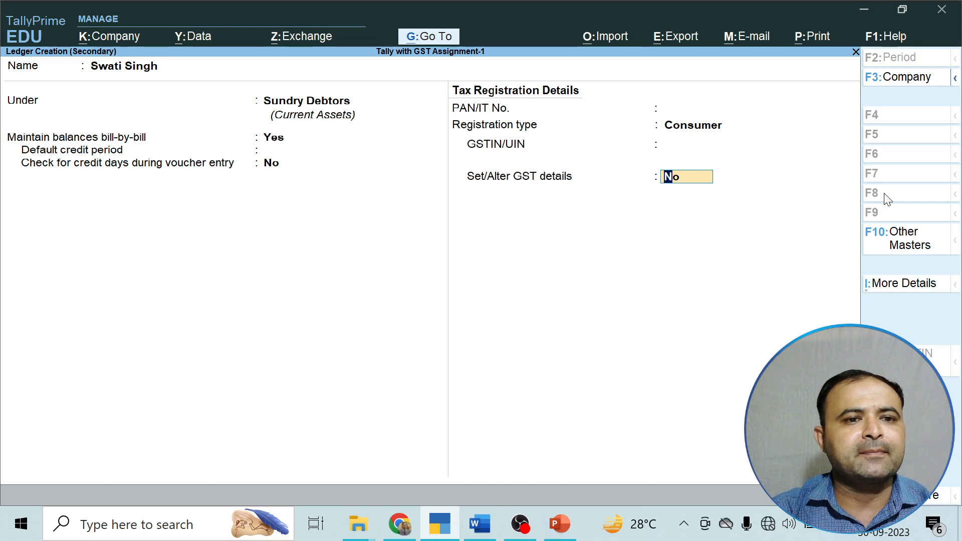
key(Return)
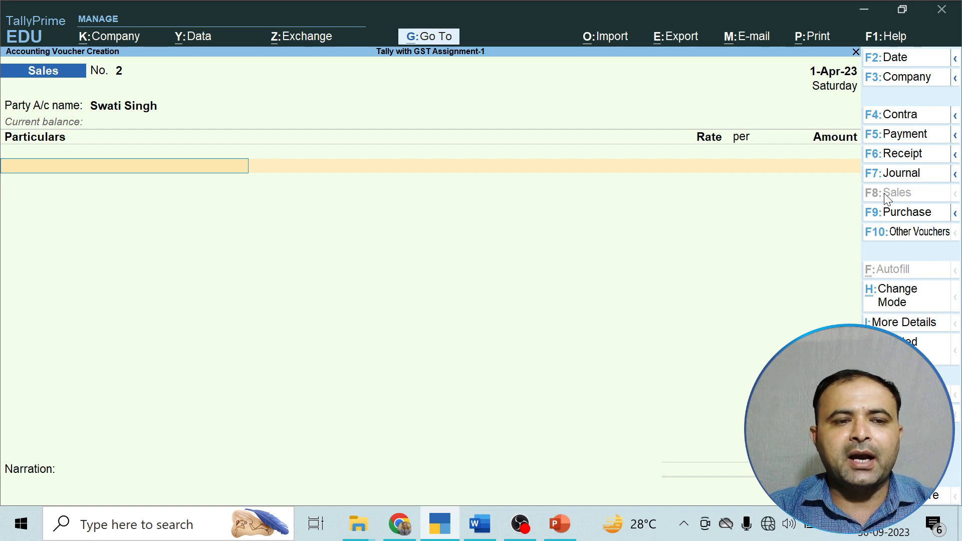
text(S)
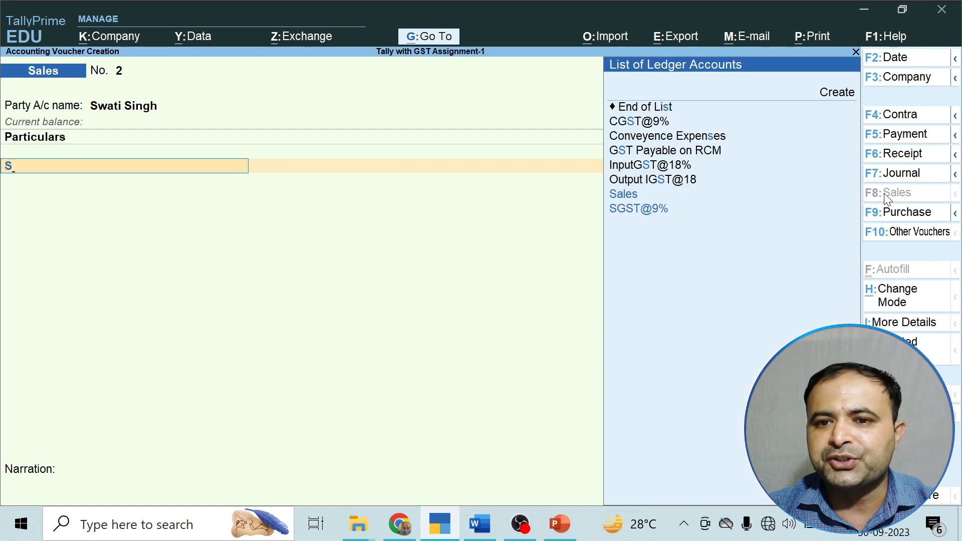
key(BackSpace)
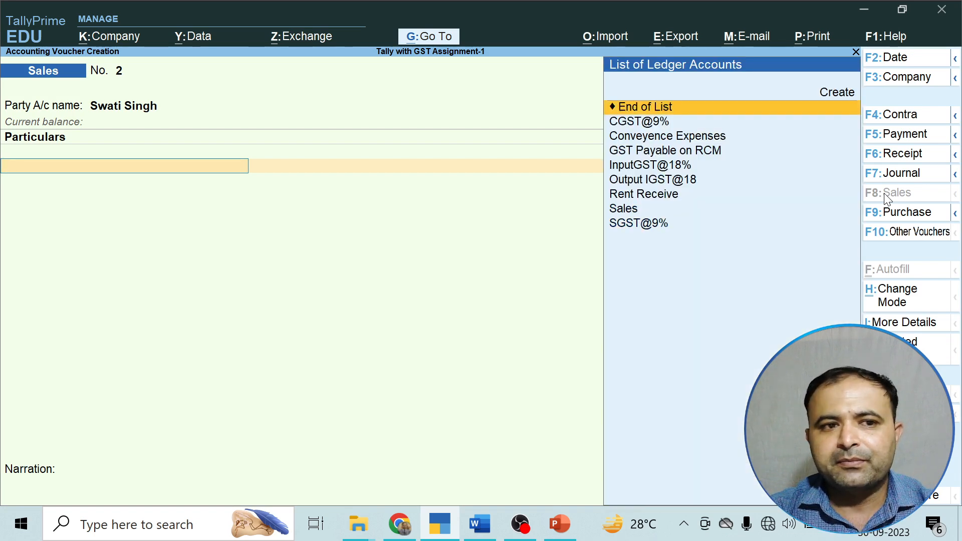
key(Return)
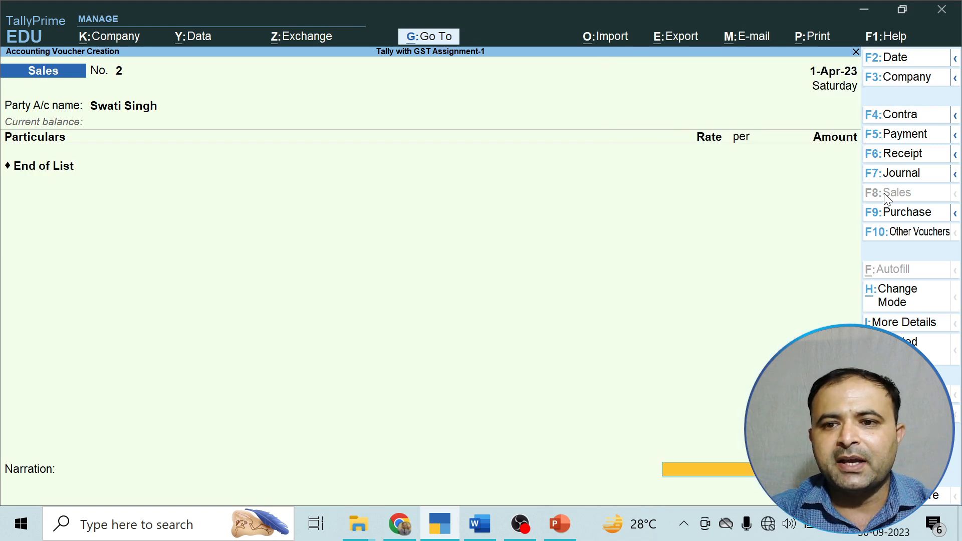
Step: Change the sales voucher mode from Accounting Invoice to Item Invoice
click(901, 302)
key(Up)
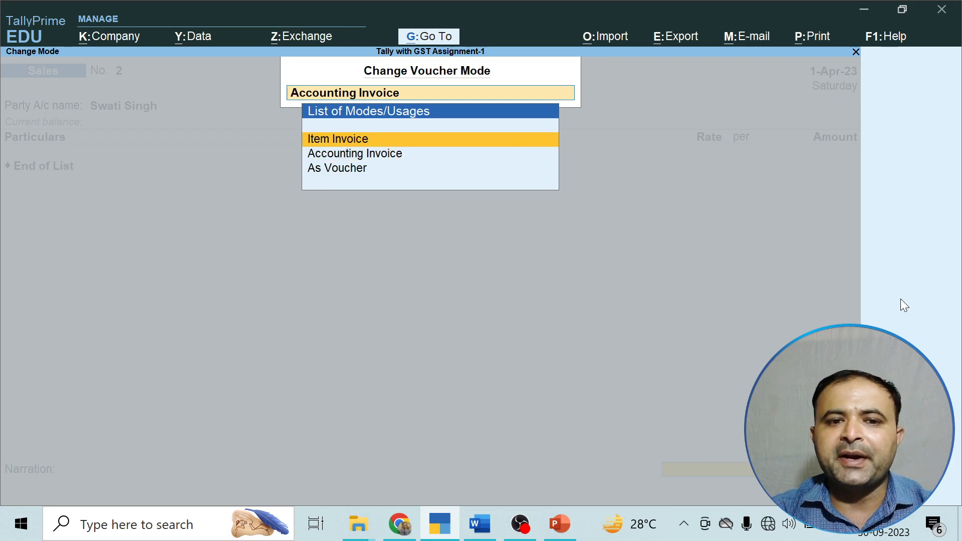
key(Return)
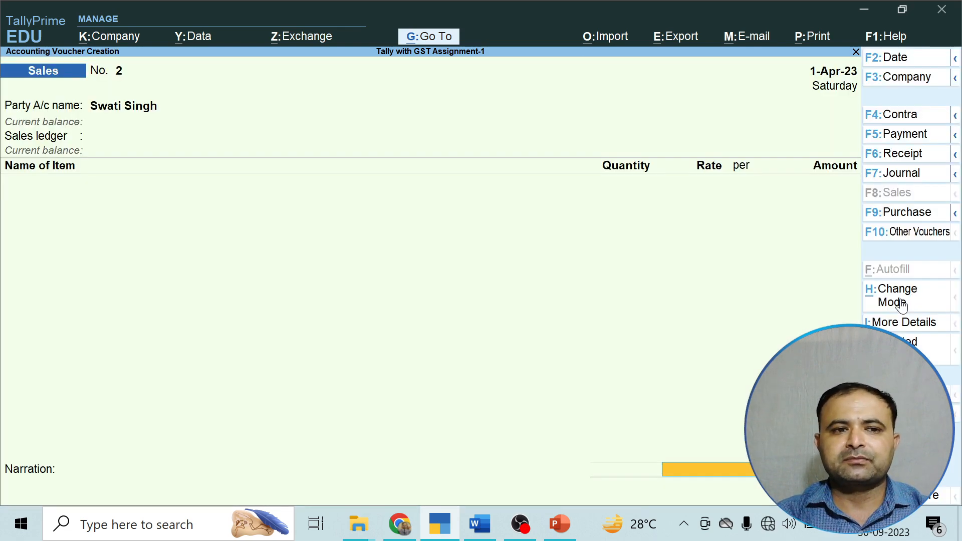
Step: Add the stock item Cricket Bat to the sales invoice with quantity 2 NOS, keeping the default rate
key(BackSpace)
key(BackSpace)
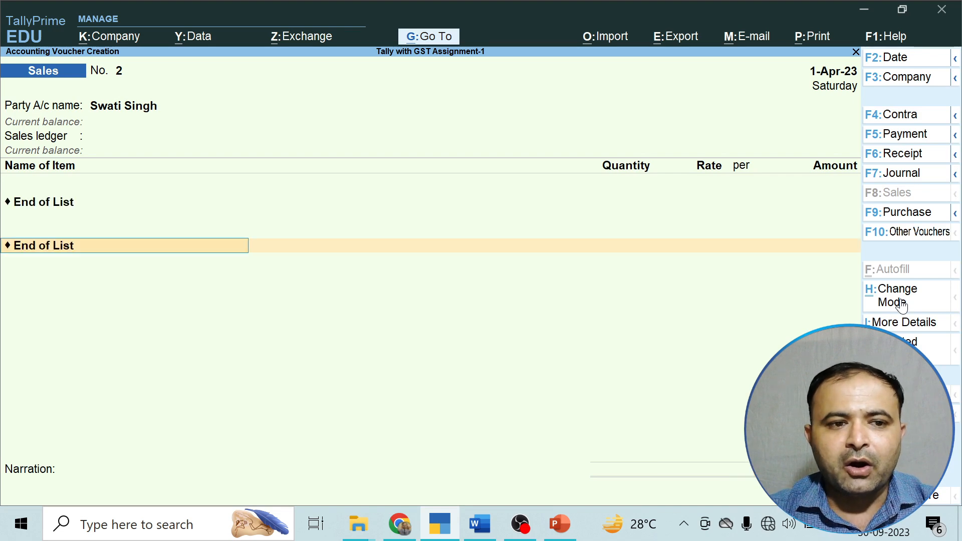
text(S)
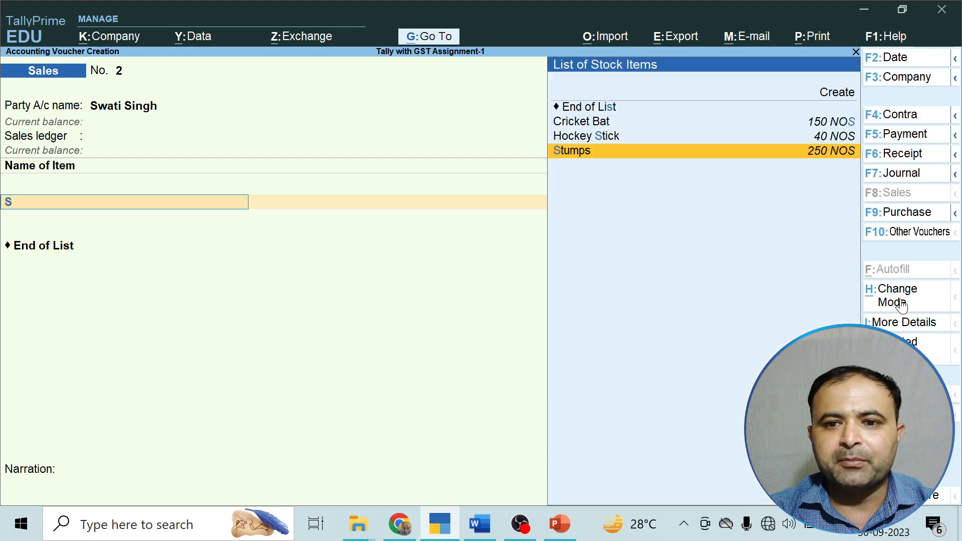
key(Up)
key(Up)
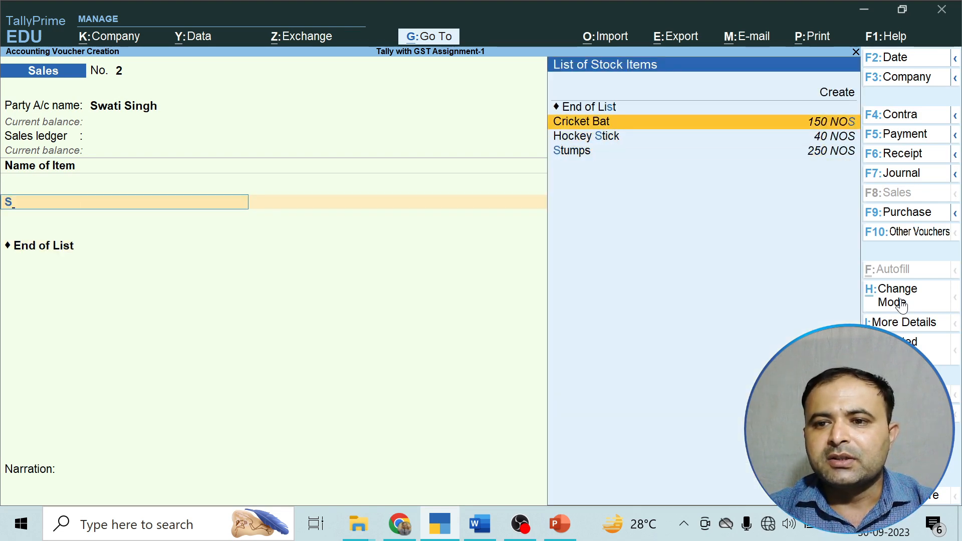
key(Return)
text(2)
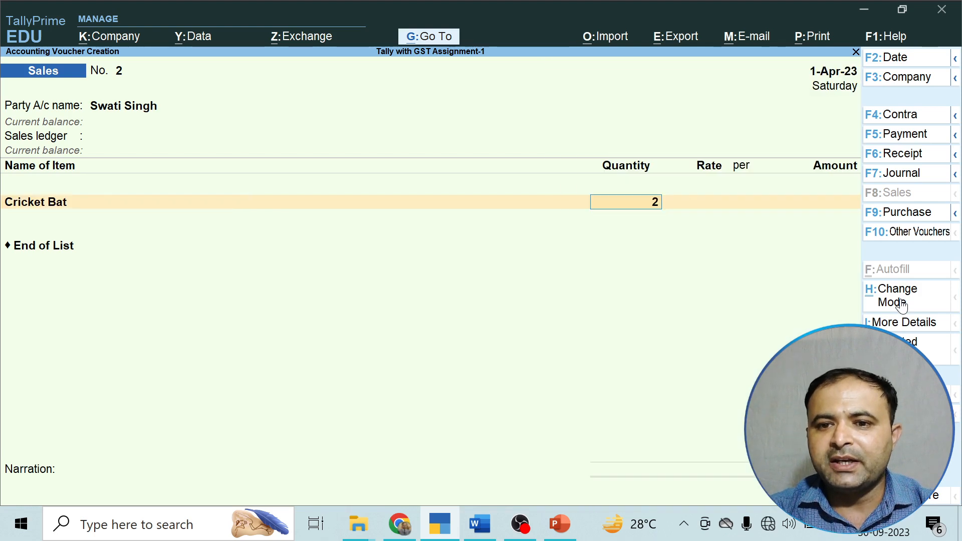
key(Return)
key(Return)
key(Return)
key(Return)
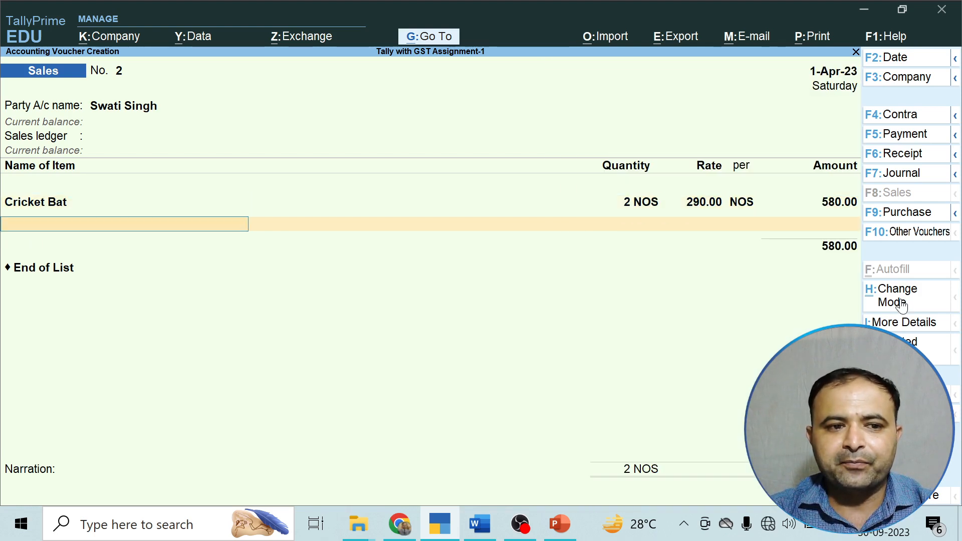
Step: Add the stock item Hockey Stick on the second line with quantity 5 NOS, keeping the default rate
text(S)
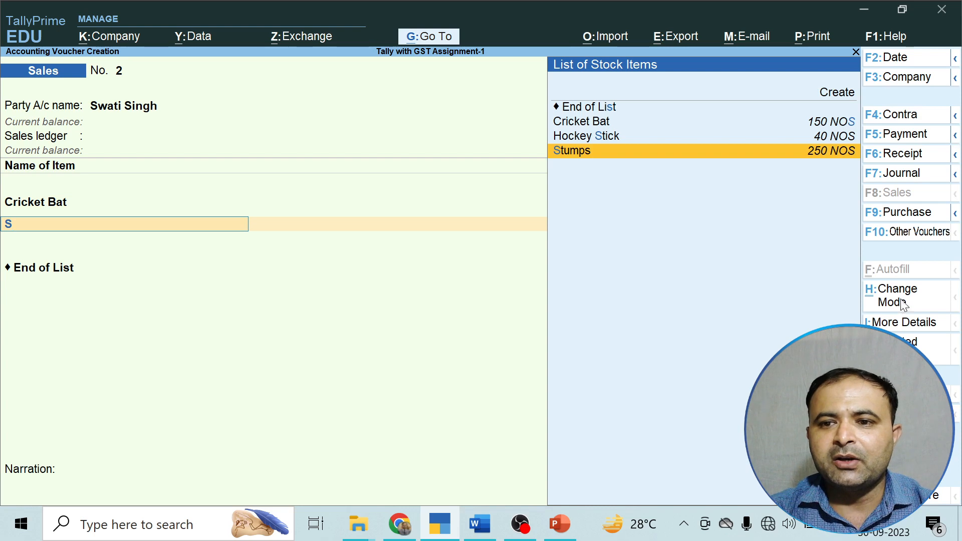
key(Up)
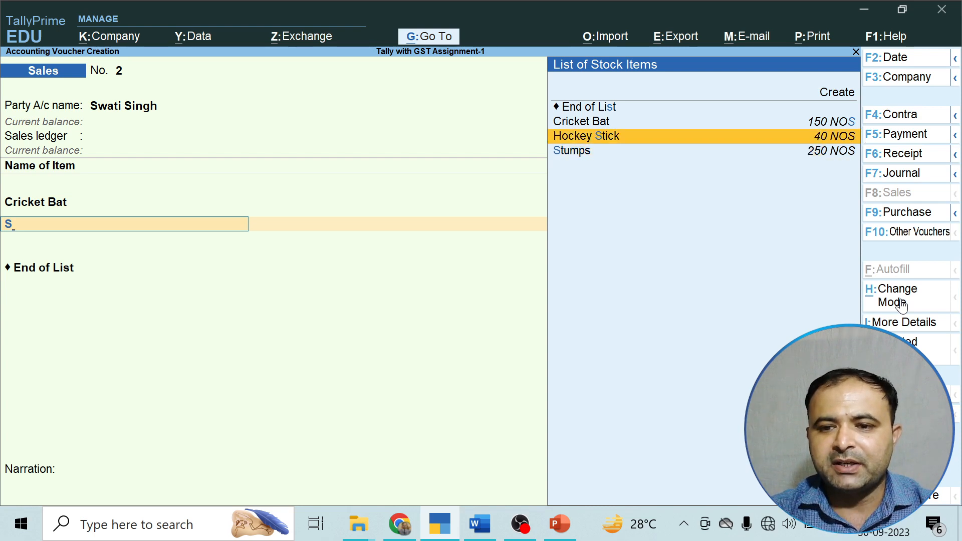
text(s)
key(Up)
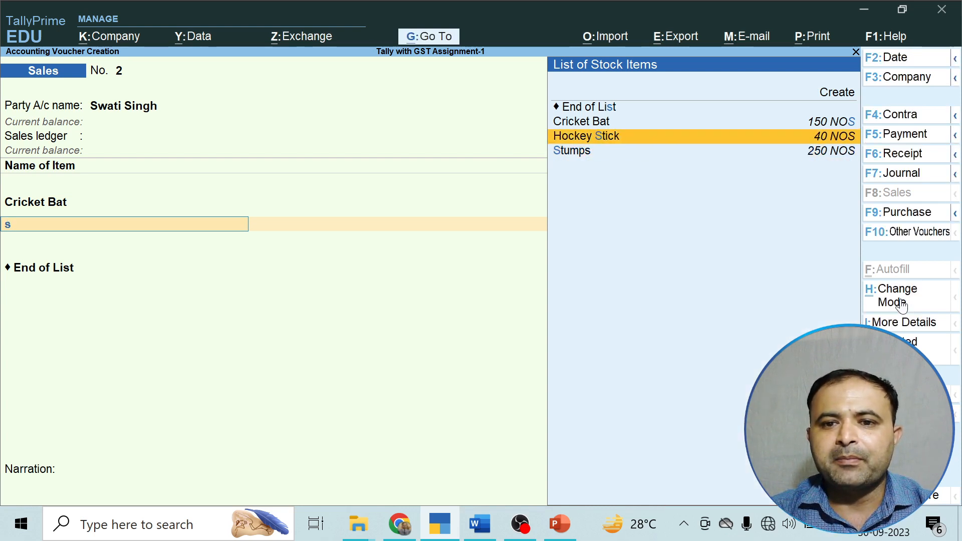
key(Return)
text(5)
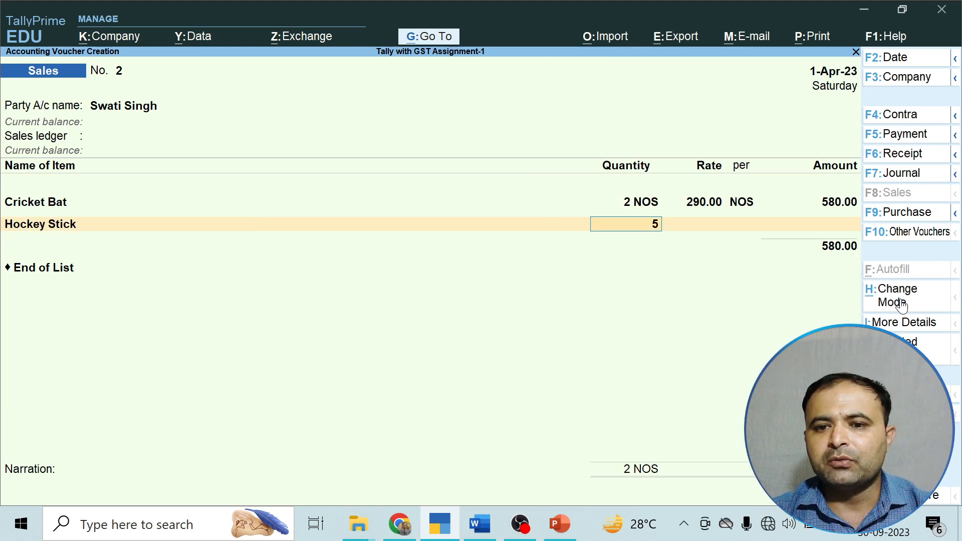
key(Return)
key(Return)
key(Return)
key(Return)
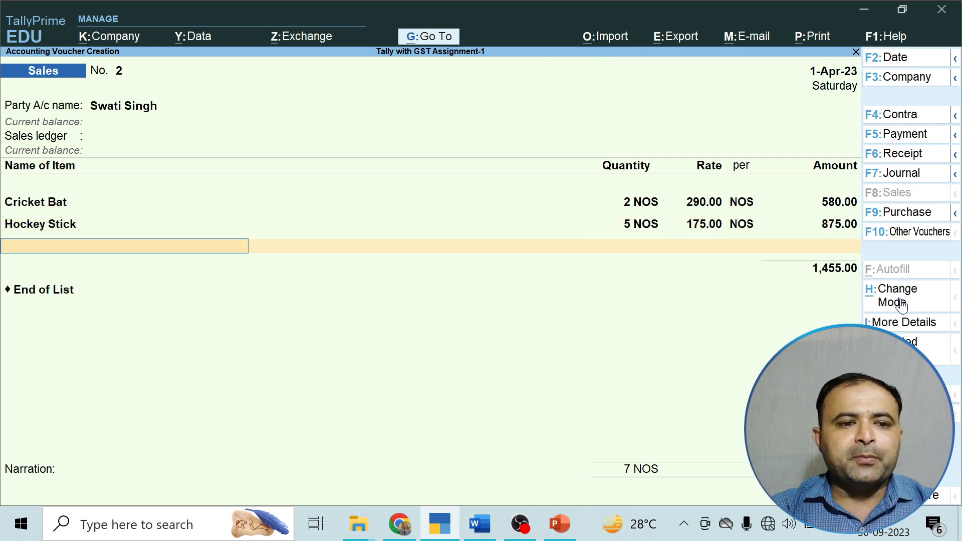
Step: End the item list and add the CGST@9% ledger below the items
key(Return)
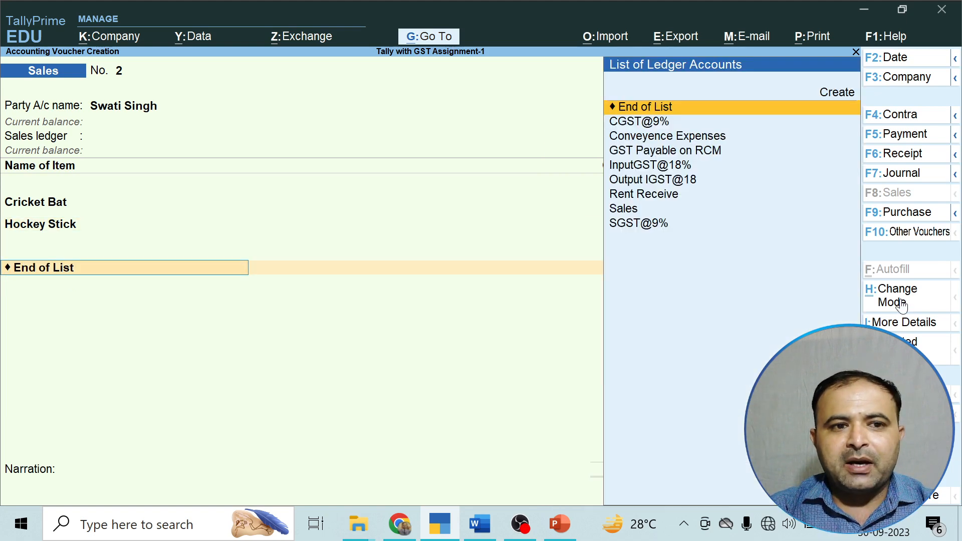
text(C)
key(Down)
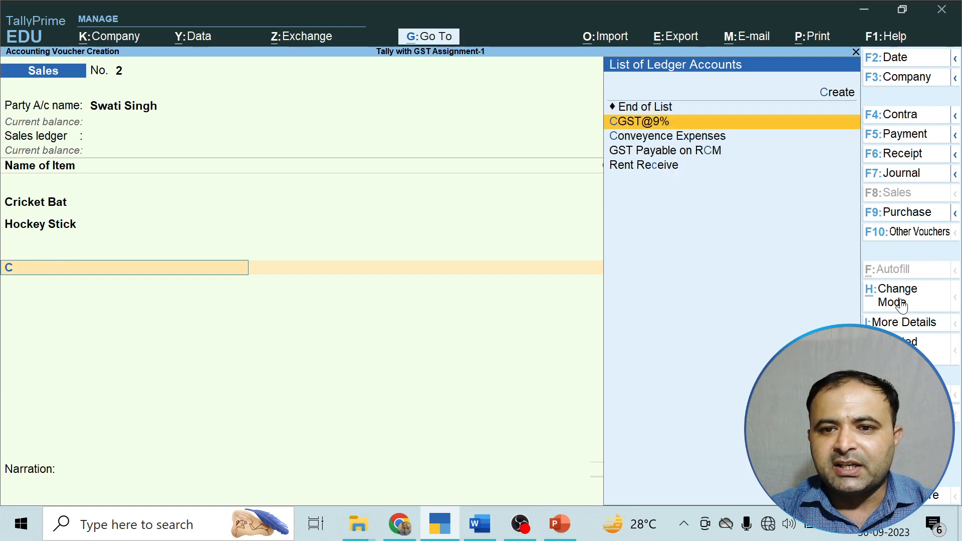
key(Return)
Step: Check the available ledgers for the tax line below the items
key(BackSpace)
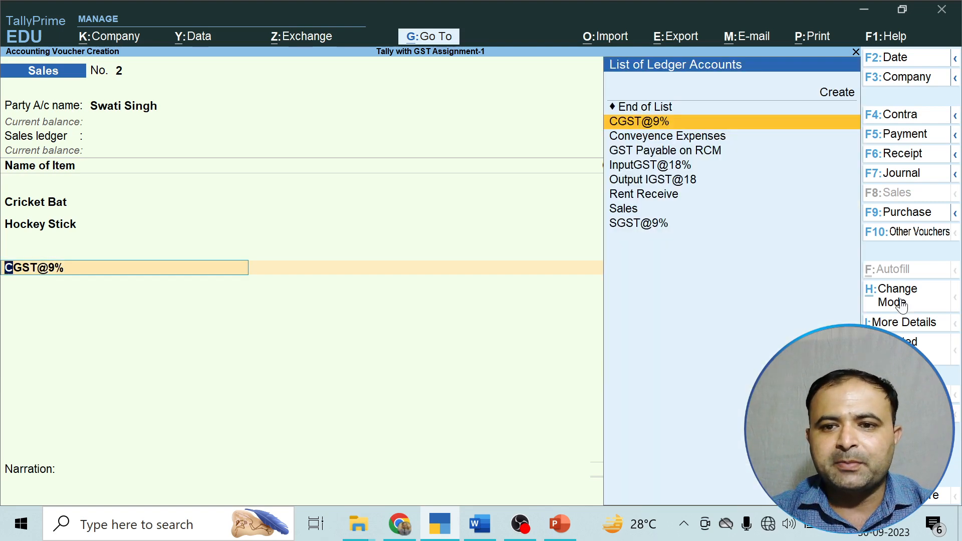
key(Down)
key(Down)
key(Down)
key(Down)
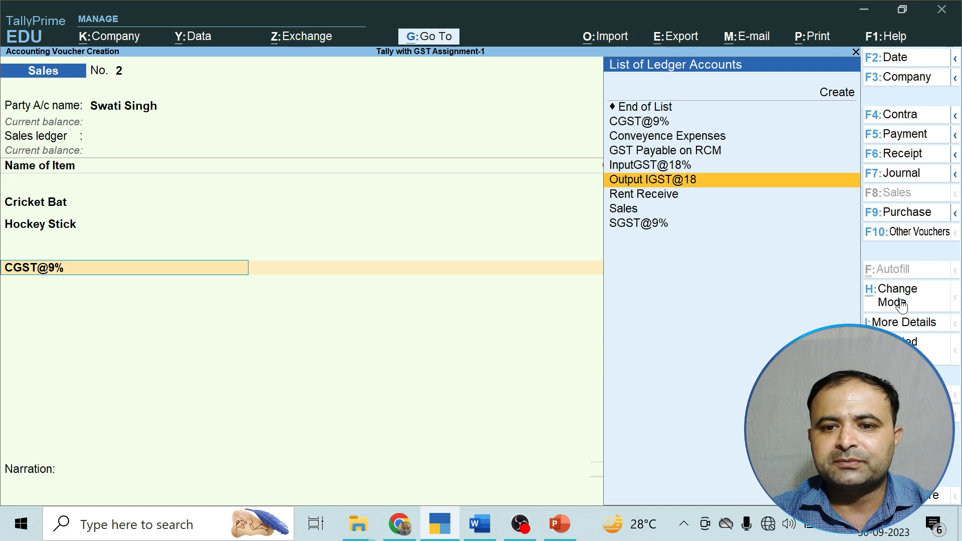
key(BackSpace)
key(Return)
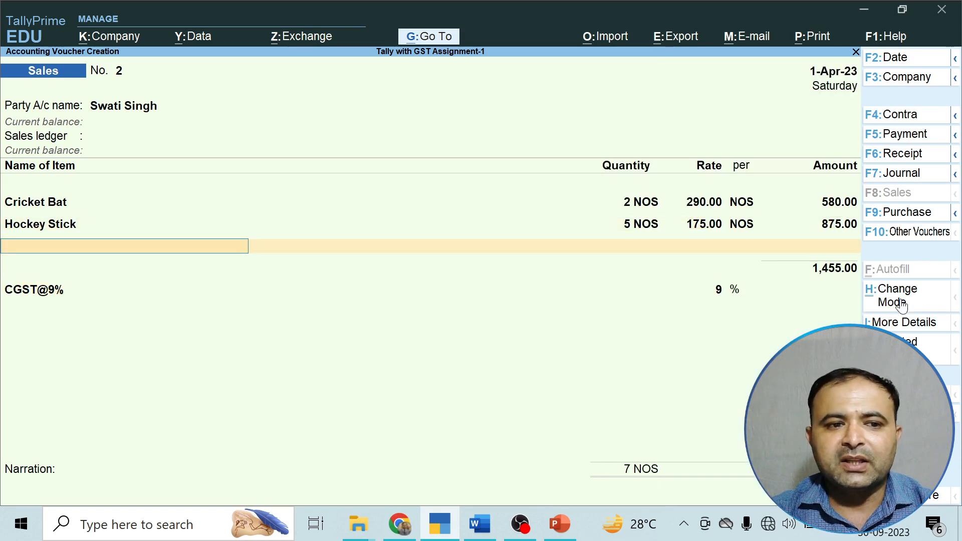
key(Return)
key(Down)
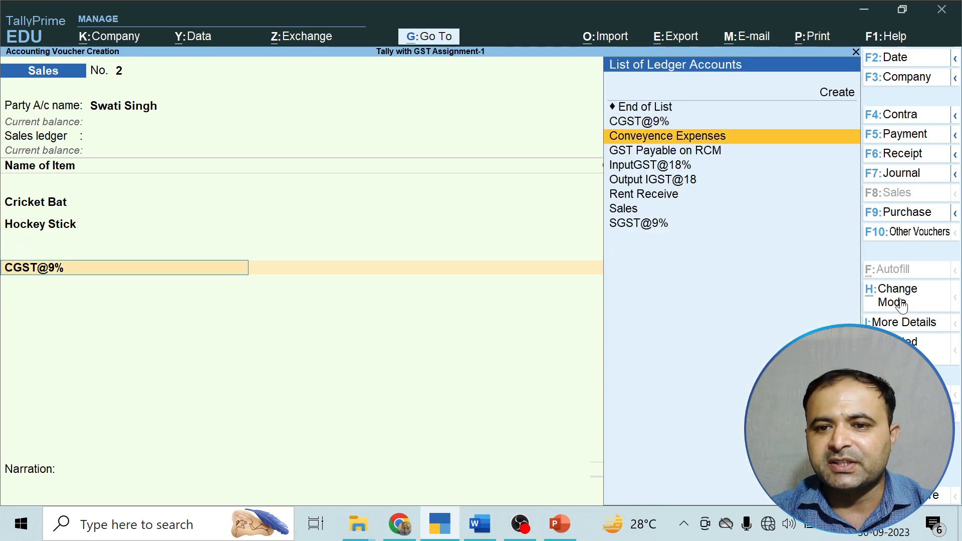
key(Down)
key(Down)
key(Down)
key(Down)
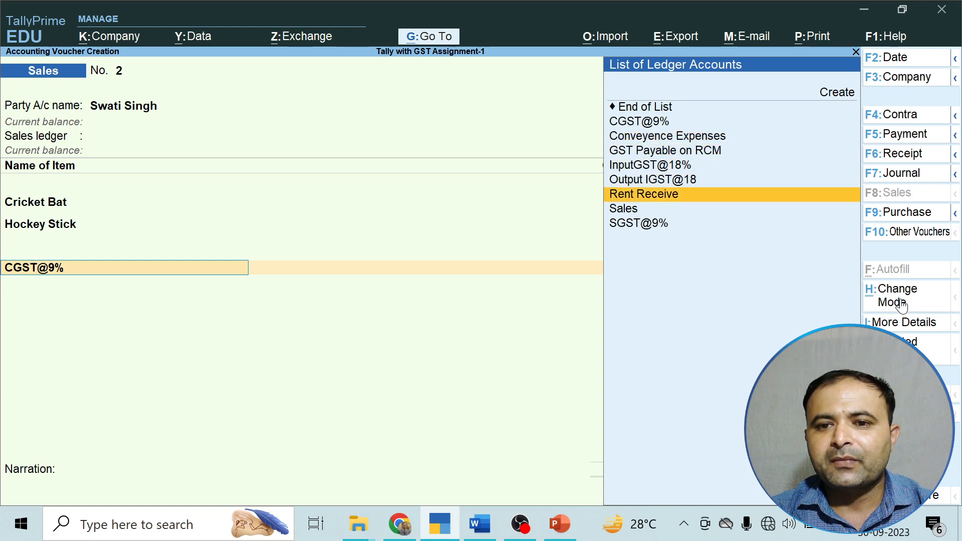
Step: Replace Cricket Bat with Stumps on the first item line, keeping the quantity of 2 NOS and the default rate
key(BackSpace)
key(BackSpace)
key(BackSpace)
key(BackSpace)
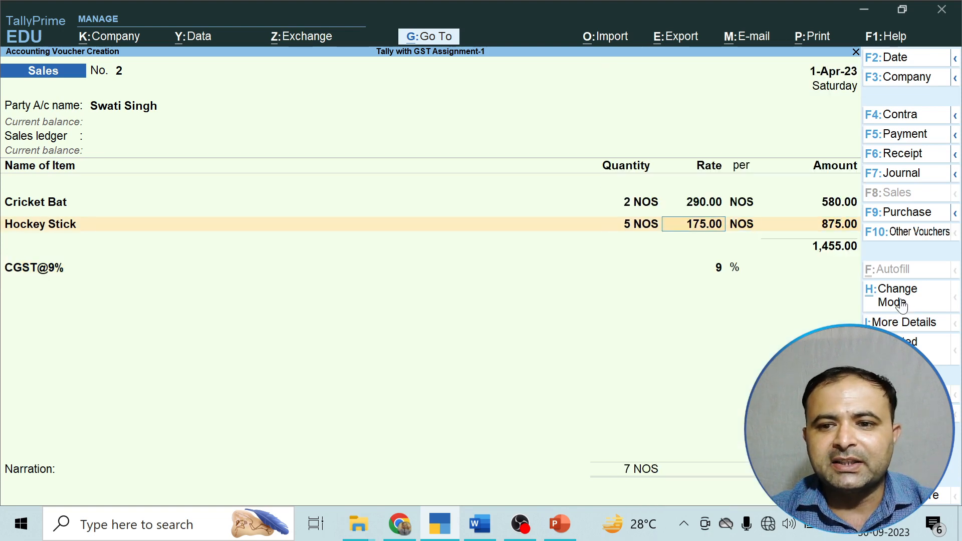
key(BackSpace)
key(BackSpace)
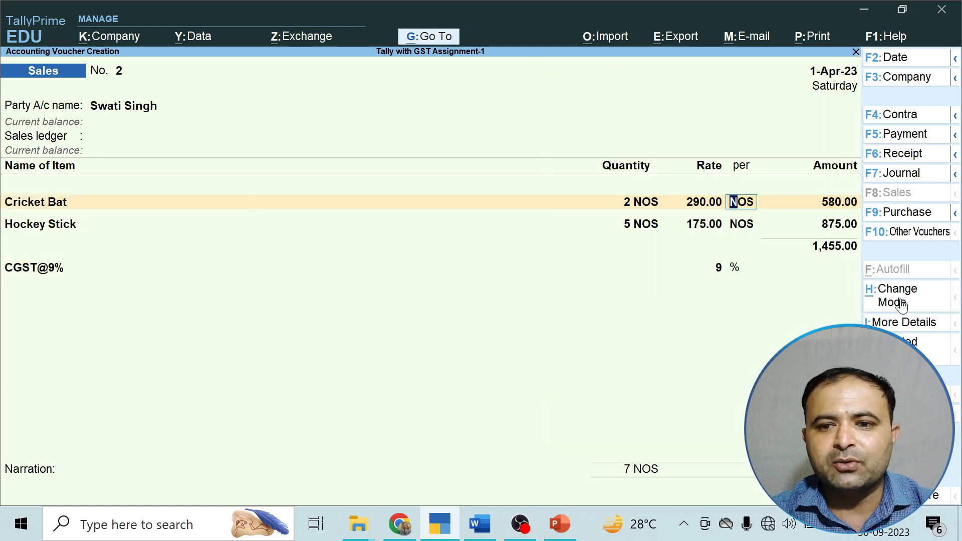
key(BackSpace)
key(BackSpace)
key(BackSpace)
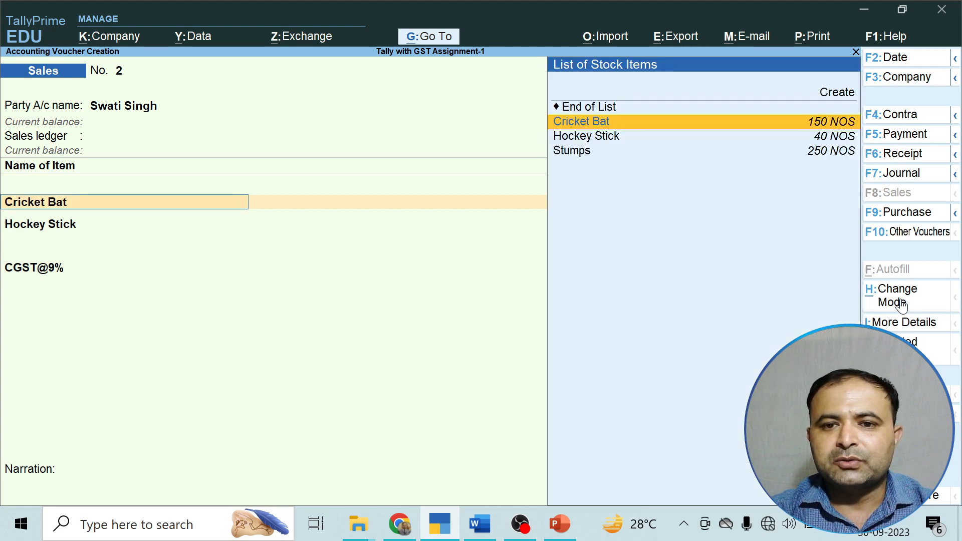
key(Down)
key(Down)
key(Return)
key(Return)
key(Return)
key(Return)
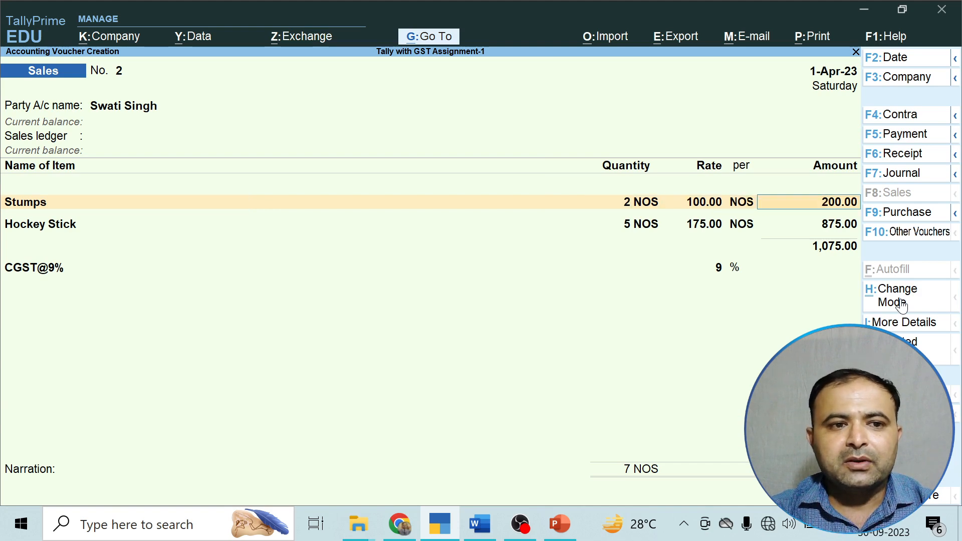
Step: Return to the invoice header, keep the party, assign the Sales ledger and choose its tax classification from the sales natures
key(BackSpace)
key(BackSpace)
key(BackSpace)
key(BackSpace)
key(BackSpace)
key(BackSpace)
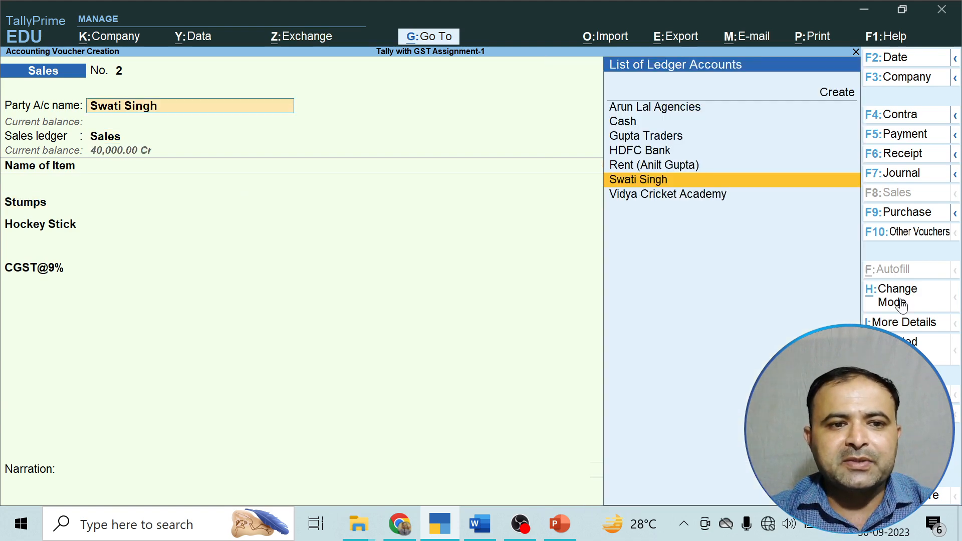
key(Return)
key(Return)
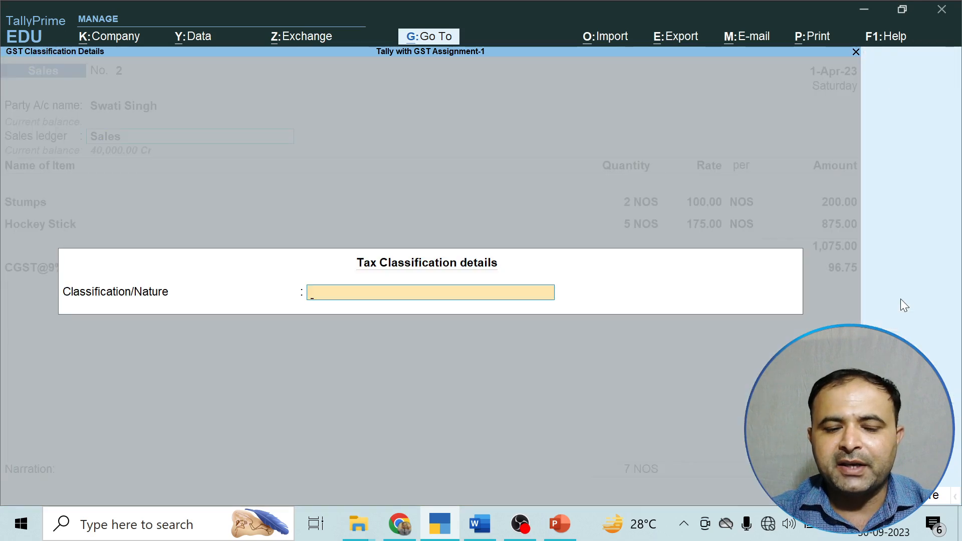
text(S)
key(Down)
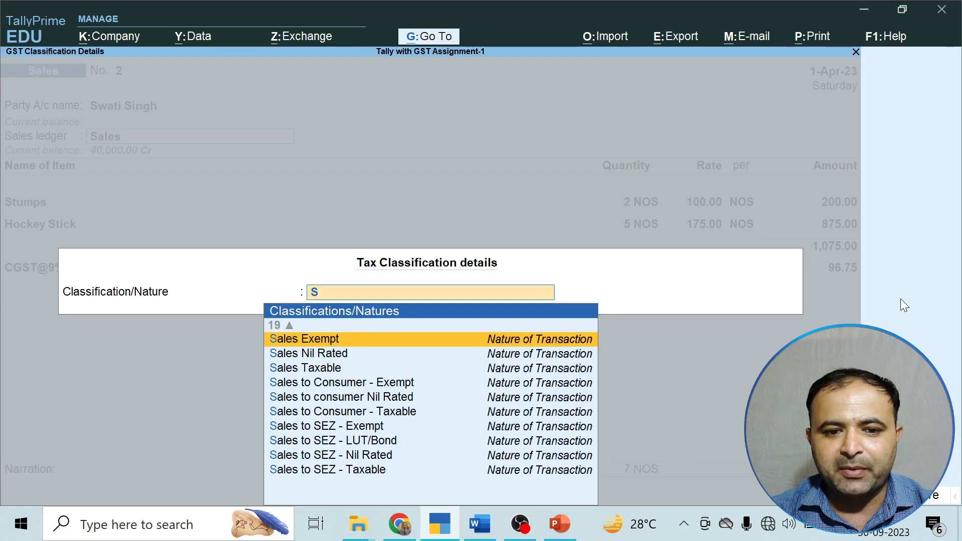
key(Down)
key(Return)
Step: Accept the Stumps, Hockey Stick and CGST@9% lines as entered and continue to the next ledger line
key(Return)
key(Return)
key(Return)
key(Return)
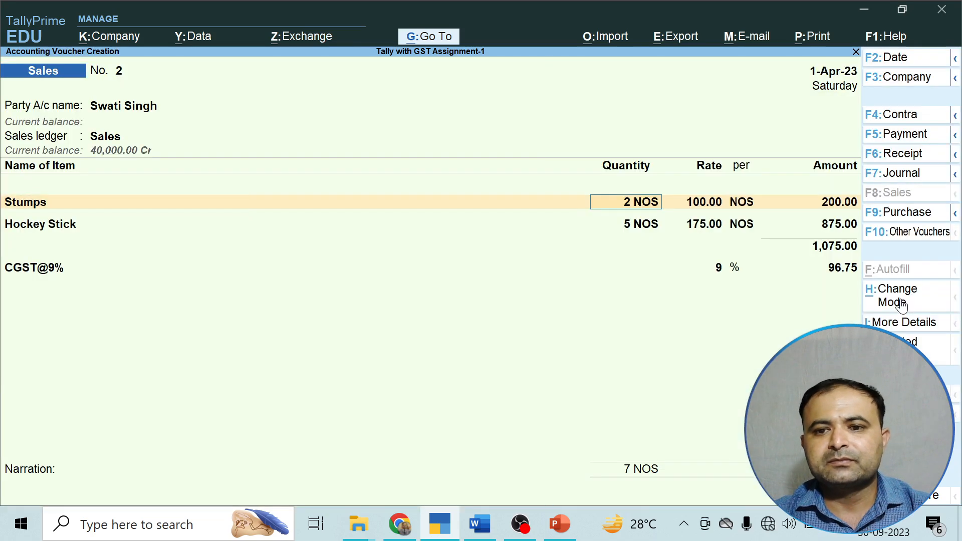
key(Return)
key(Return)
key(Return)
key(Return)
key(Return)
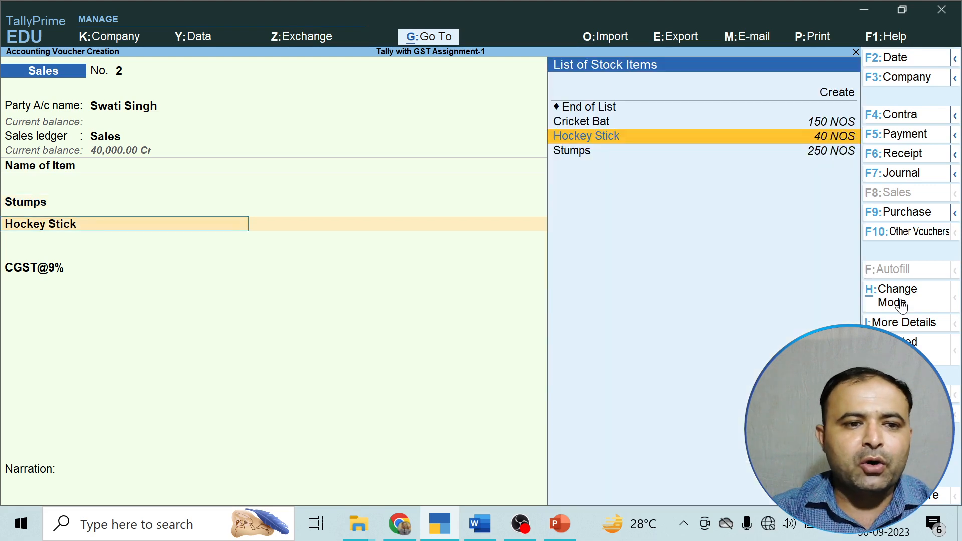
key(Return)
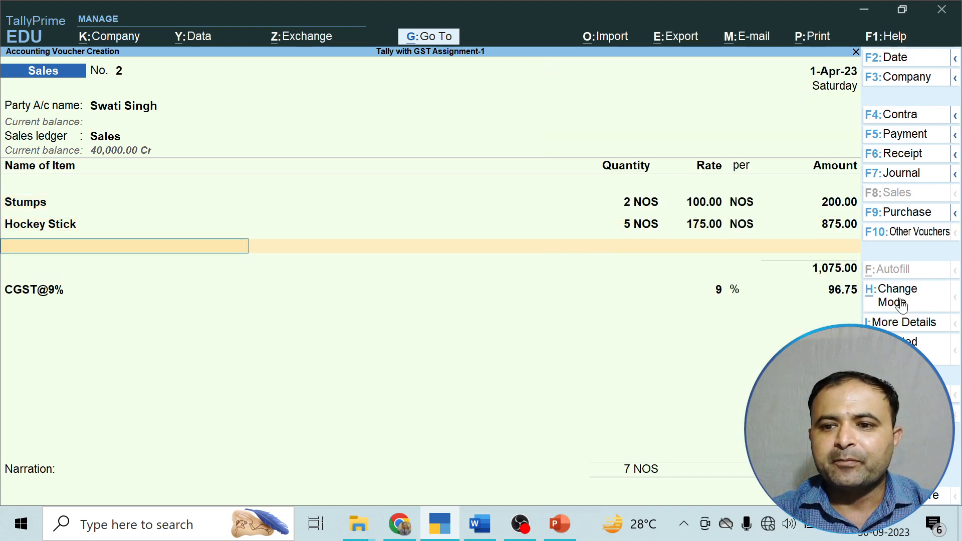
key(Return)
key(Return)
key(Return)
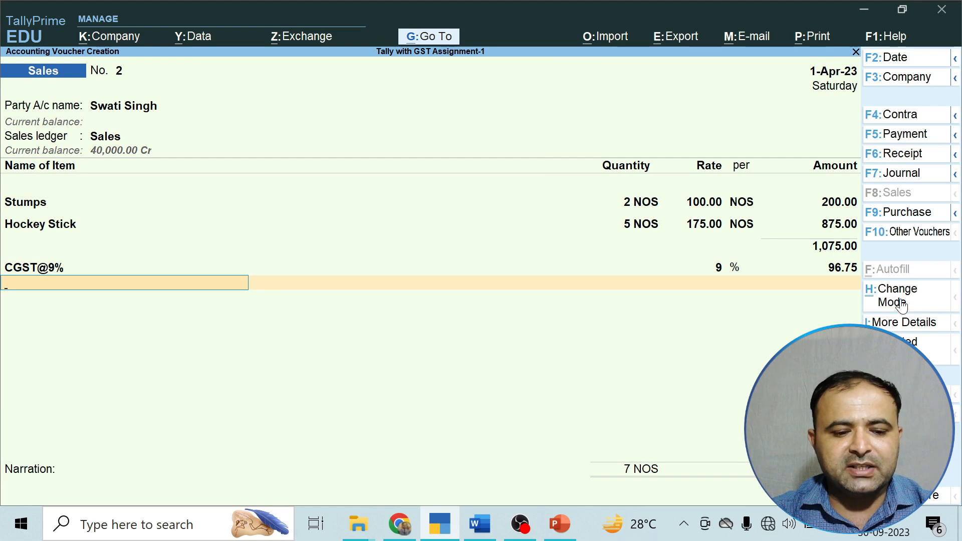
Step: Add the SGST@9% ledger below CGST@9%, keeping its calculated amount
text(S)
key(Down)
key(Return)
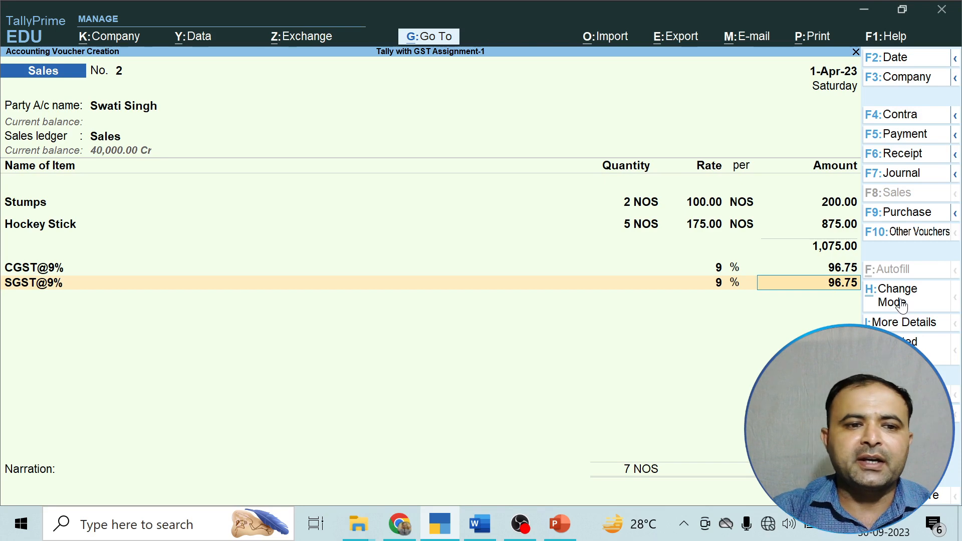
key(Return)
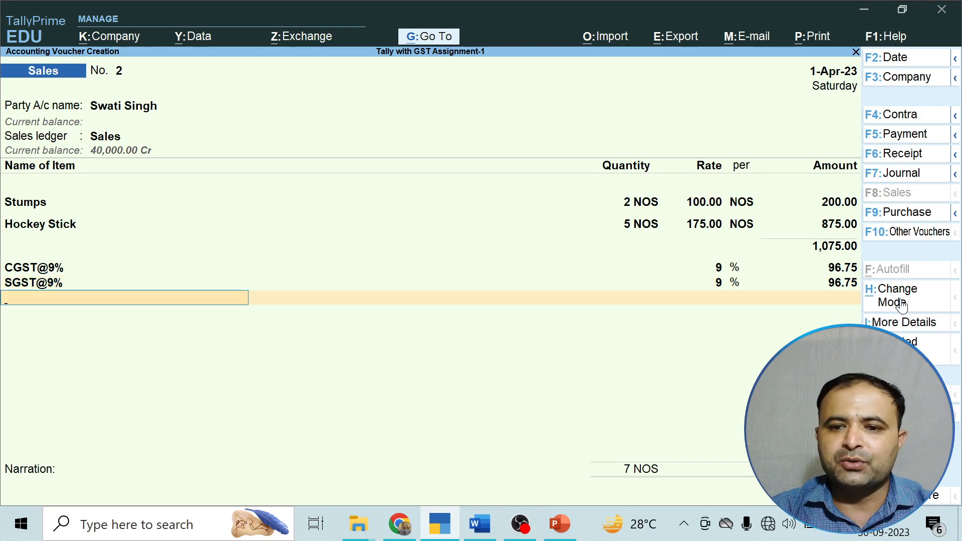
Step: Accept the bill-wise details as New Ref and save the sales invoice without a narration
key(Return)
key(Return)
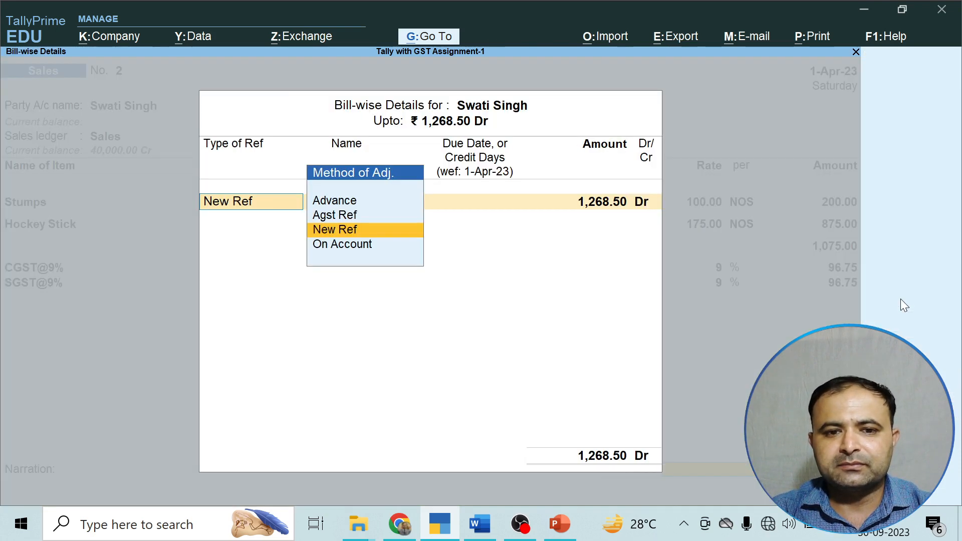
key(Return)
key(Return)
key(Return)
key(Return)
key(Return)
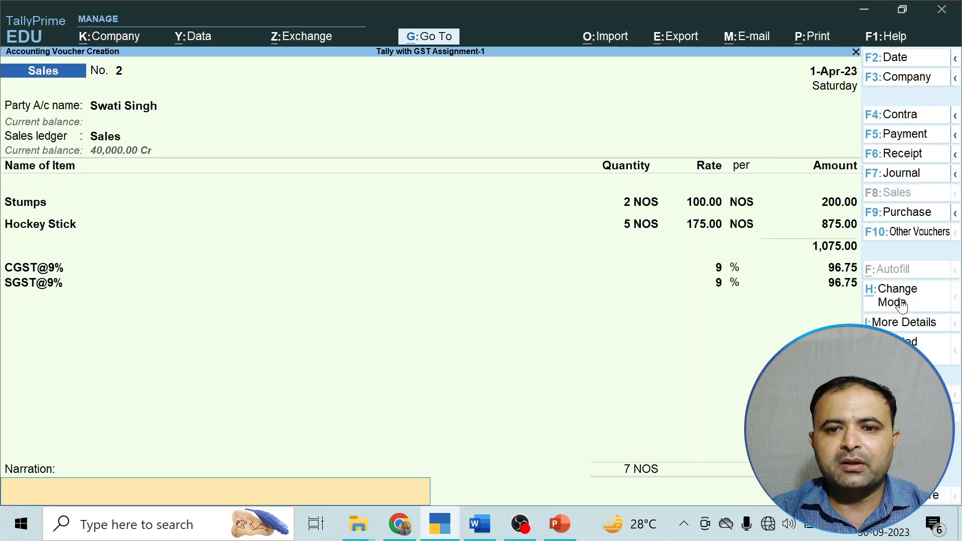
key(Return)
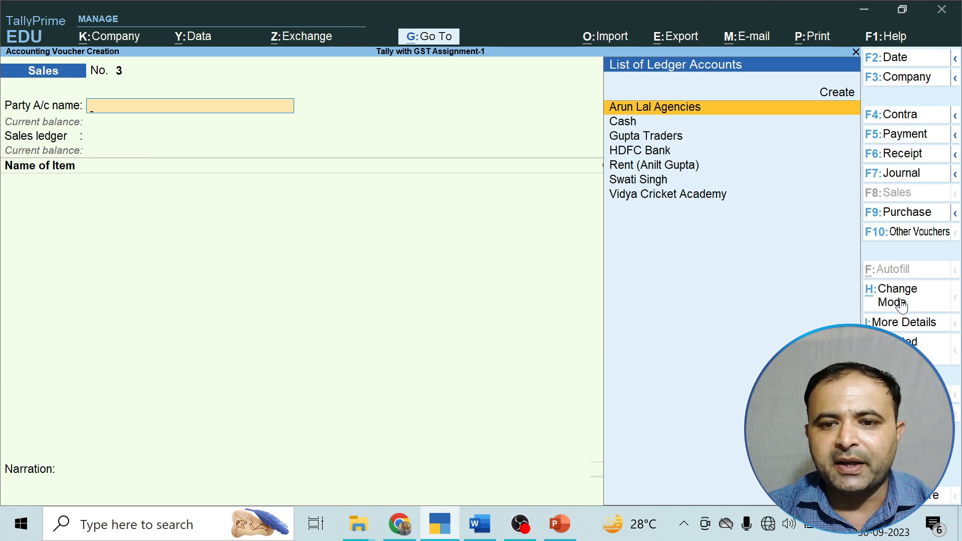
Step: Leave sales voucher entry and open the additional reports list from the Gateway of Tally
key(Escape)
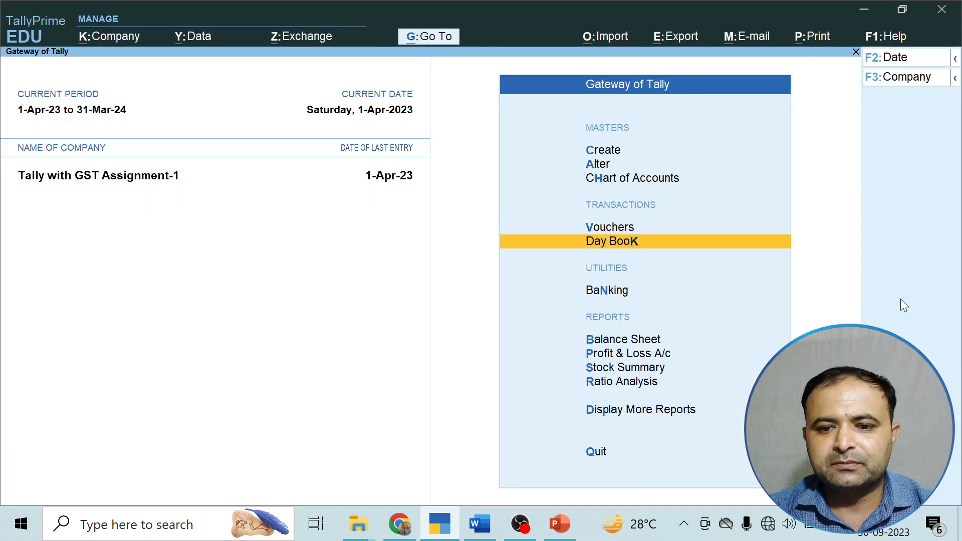
key(Down)
key(Down)
key(Down)
key(Down)
key(Down)
key(Down)
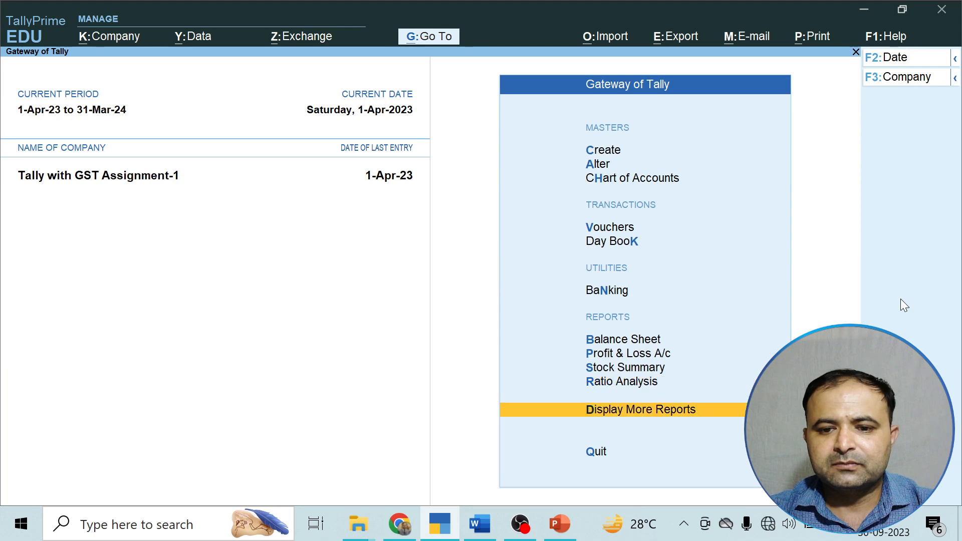
key(Return)
Step: Open the GSTR-1 return from the GST reports
key(Down)
key(Down)
key(Down)
key(Down)
key(Down)
key(Down)
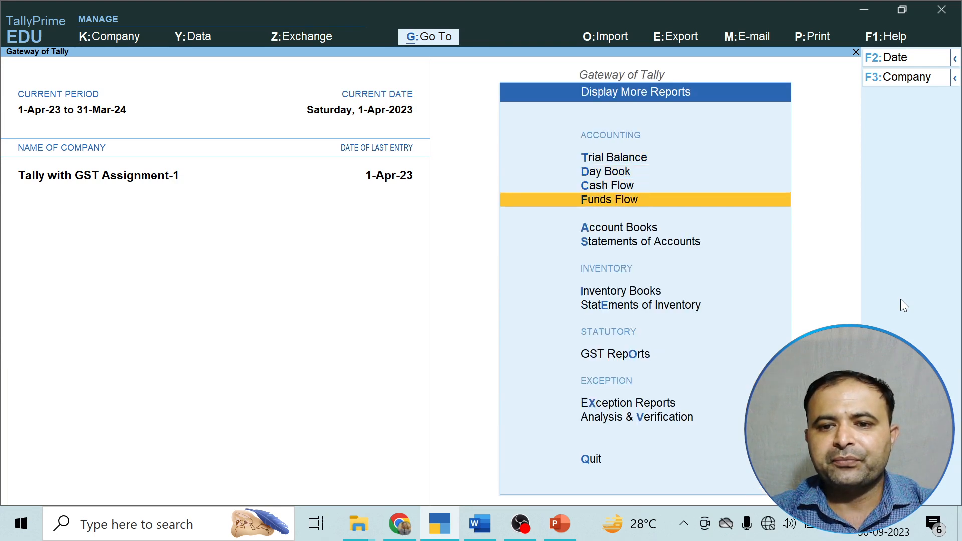
key(Down)
key(Down)
key(Down)
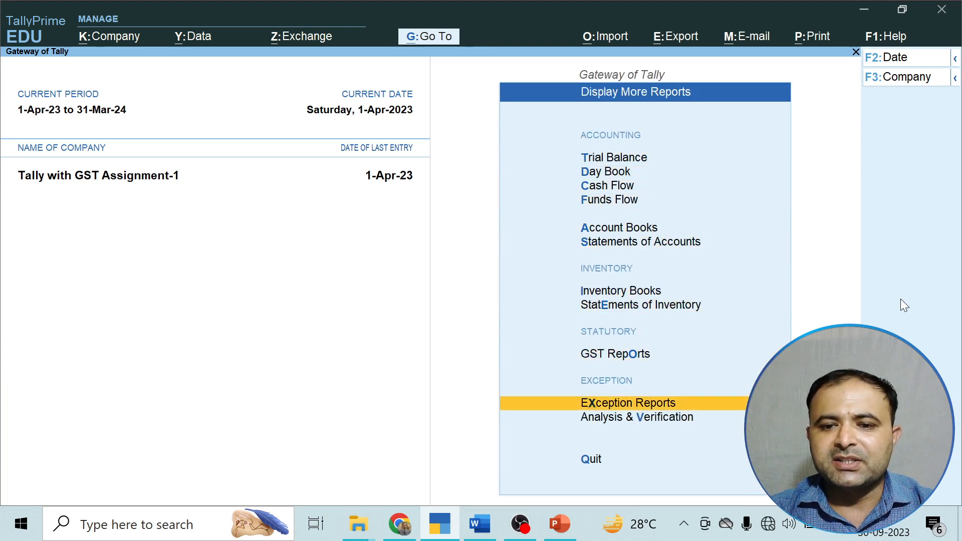
key(Up)
key(Return)
key(Down)
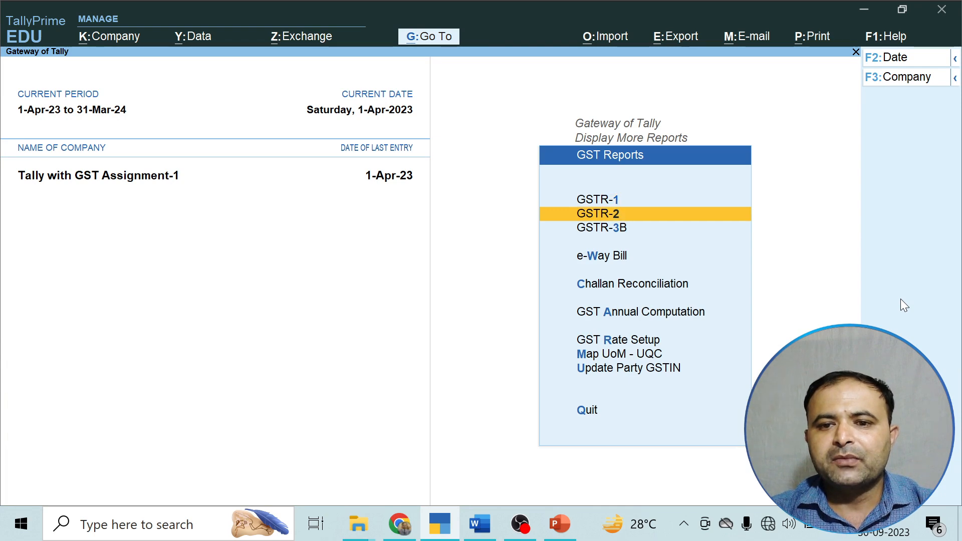
key(Up)
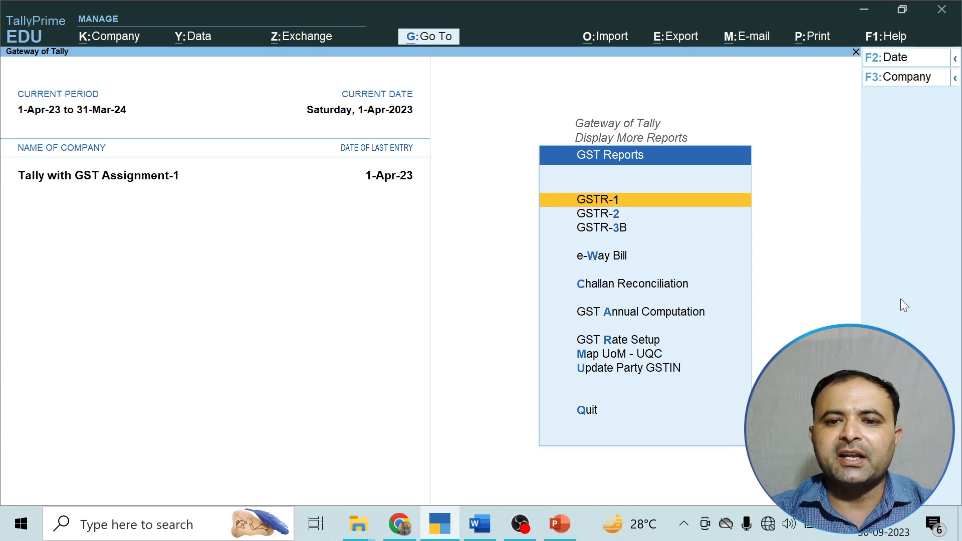
key(Return)
Step: Drill down from the B2C(Small) Invoices - 7 row through Uttar Pradesh to the underlying sales voucher
key(Down)
key(Down)
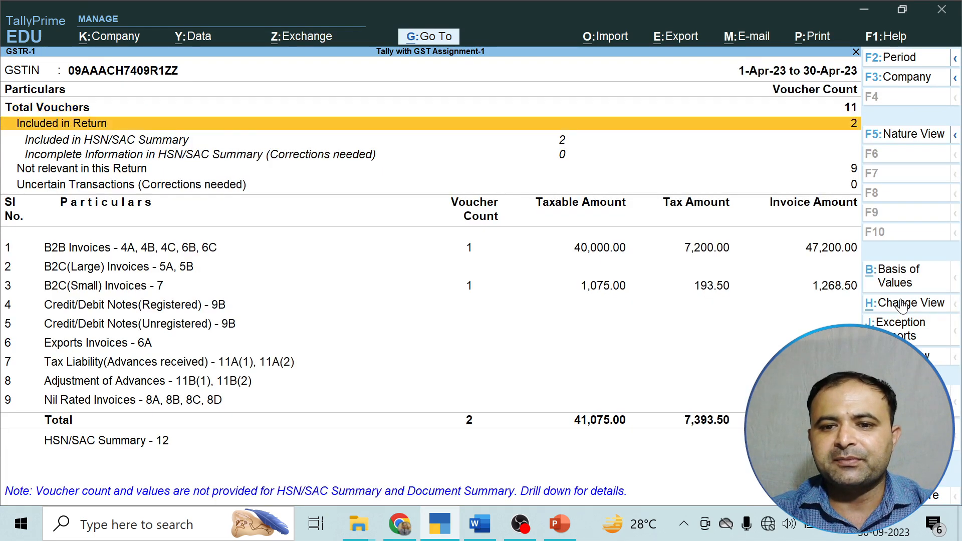
key(Down)
key(Down)
key(Down)
key(Down)
key(Down)
key(Down)
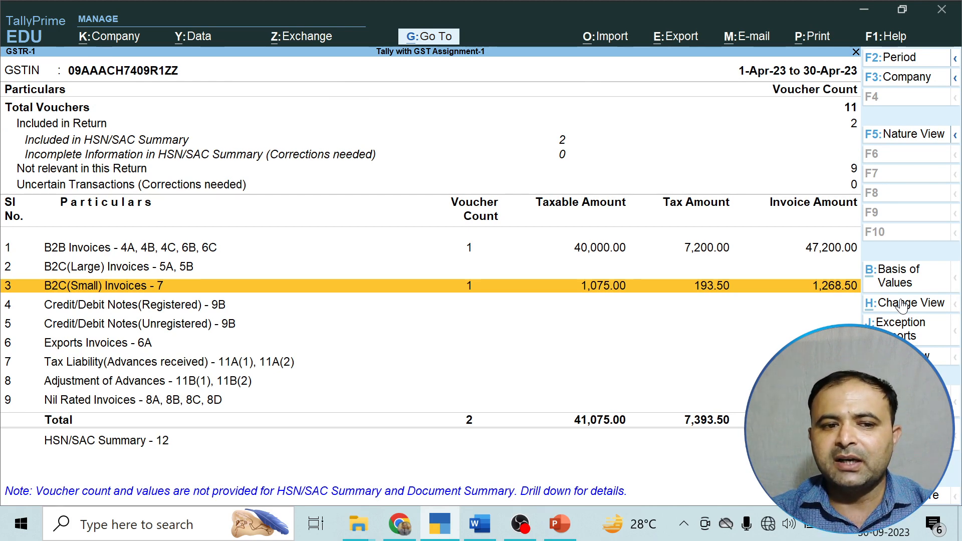
key(Return)
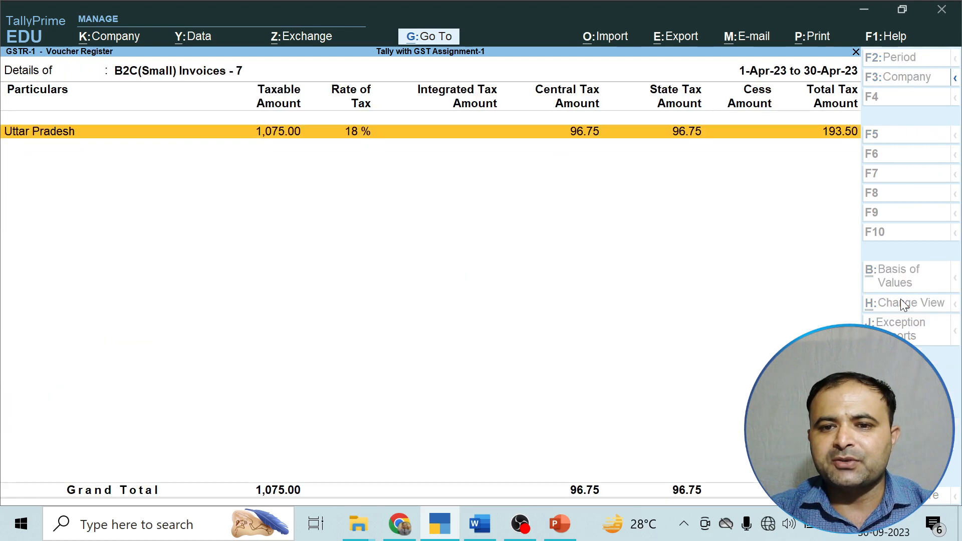
key(Return)
key(Return)
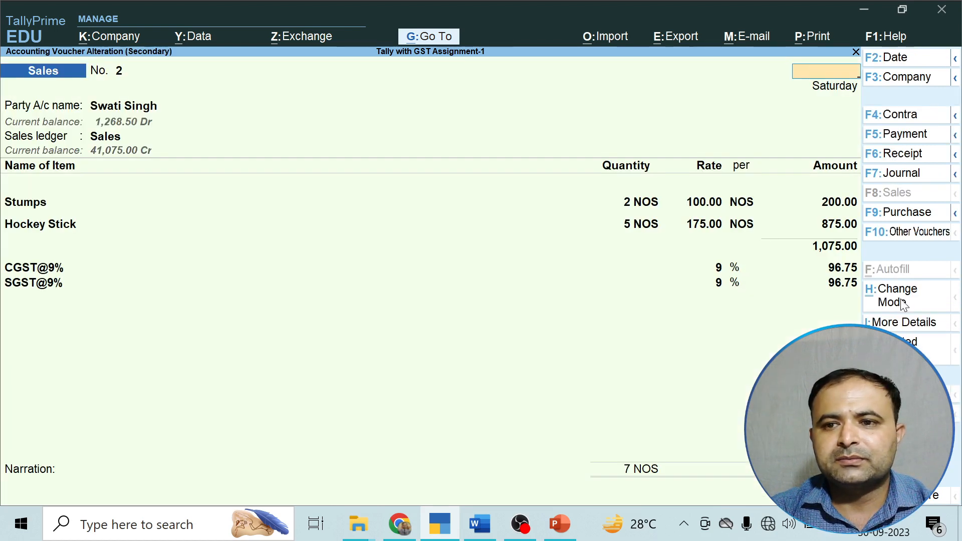
Step: Return to the GSTR-1 summary and compare the B2B Invoices row with the B2C(Small) Invoices row
key(Escape)
key(Escape)
key(Escape)
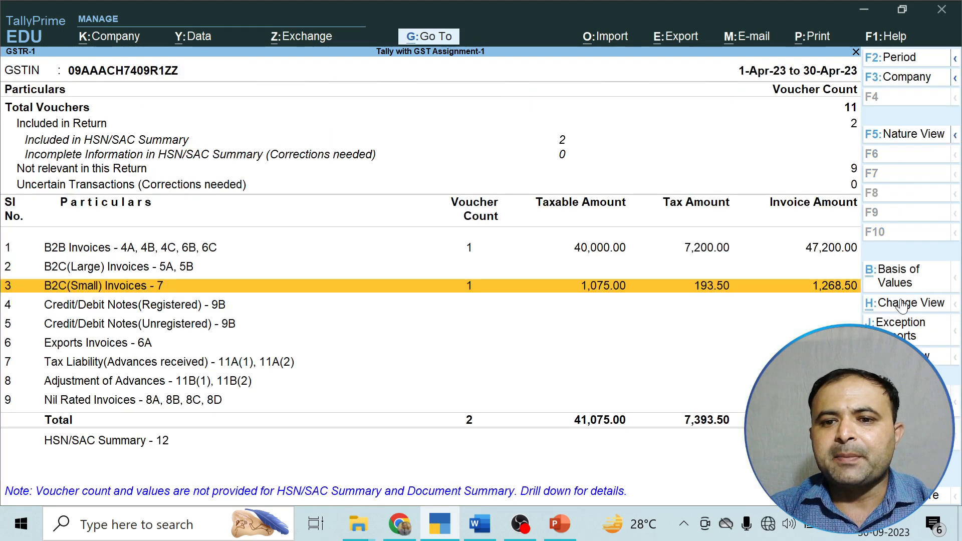
key(Up)
key(Up)
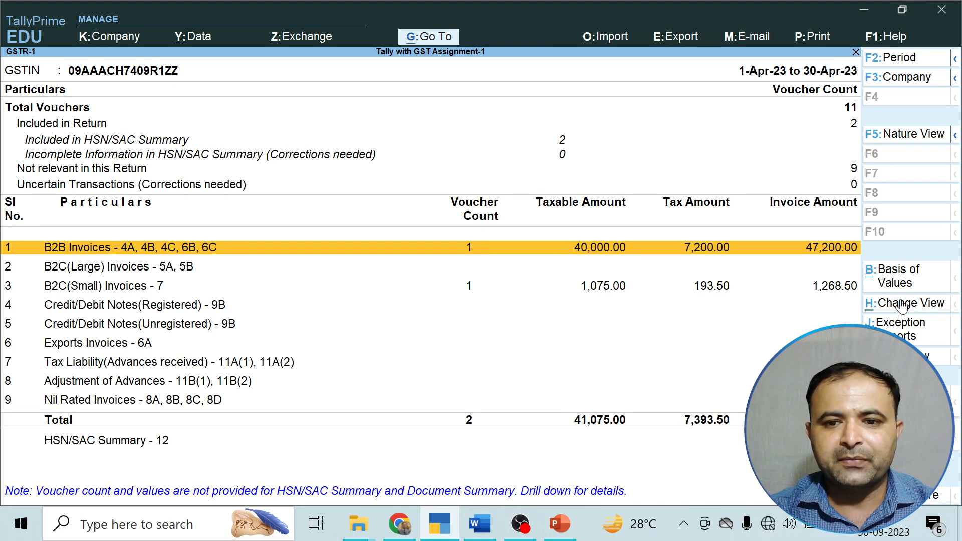
key(Down)
key(Down)
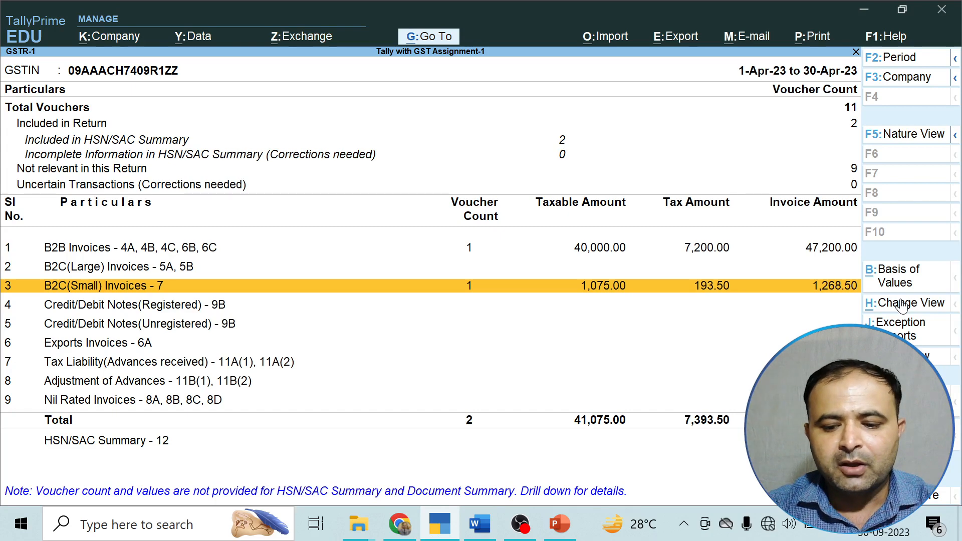
Step: Open the GSTR-2 return from the GST reports and examine its B2B Invoices - 3, 4A row
key(Escape)
key(Down)
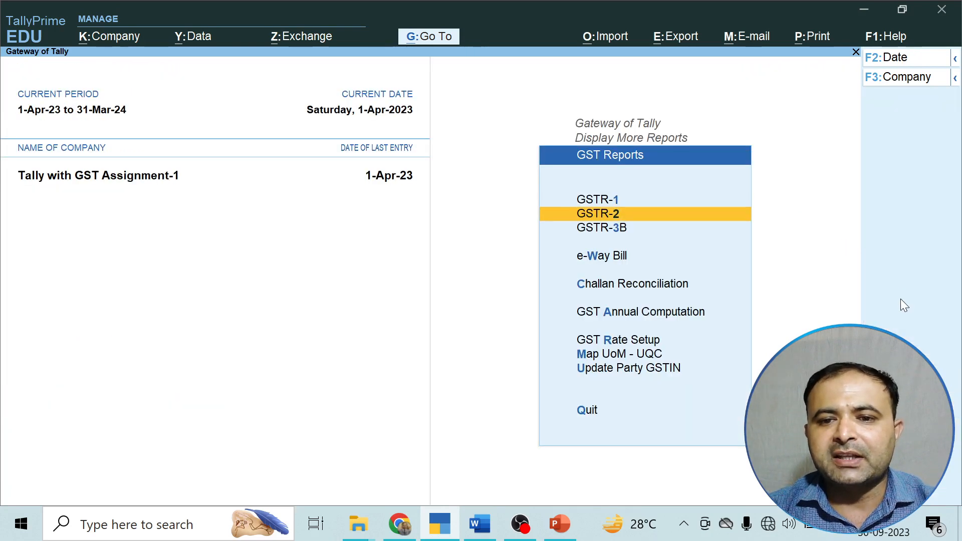
key(Return)
key(Down)
key(Down)
key(Down)
key(Down)
key(Down)
key(Down)
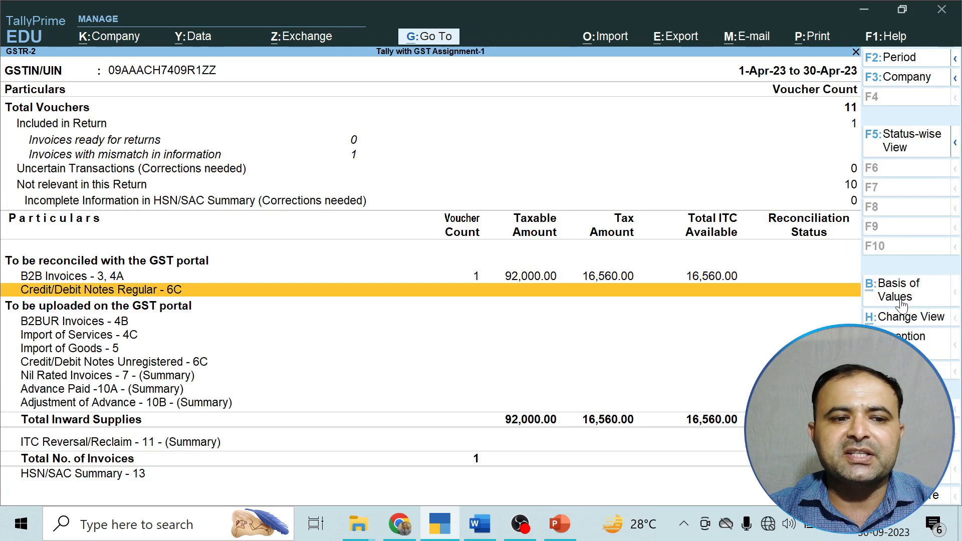
key(Up)
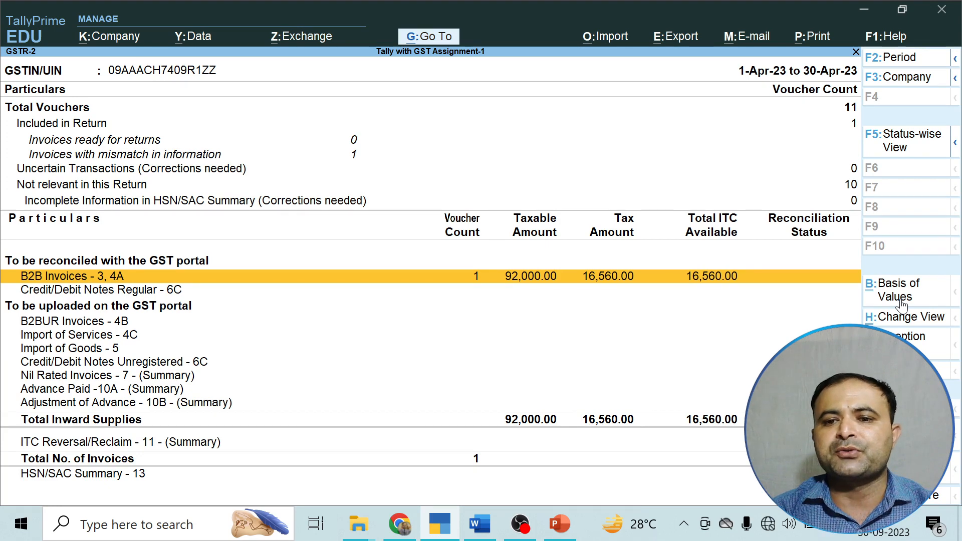
Step: Open the GSTR-3B return and expand table 3.1, Outward supplies and inward supplies liable to reverse charge
key(Escape)
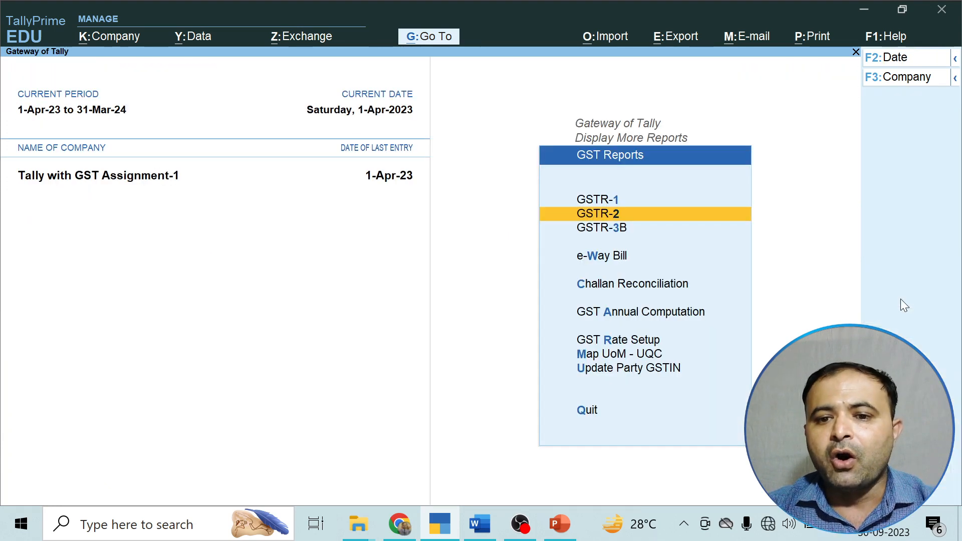
key(Down)
key(Return)
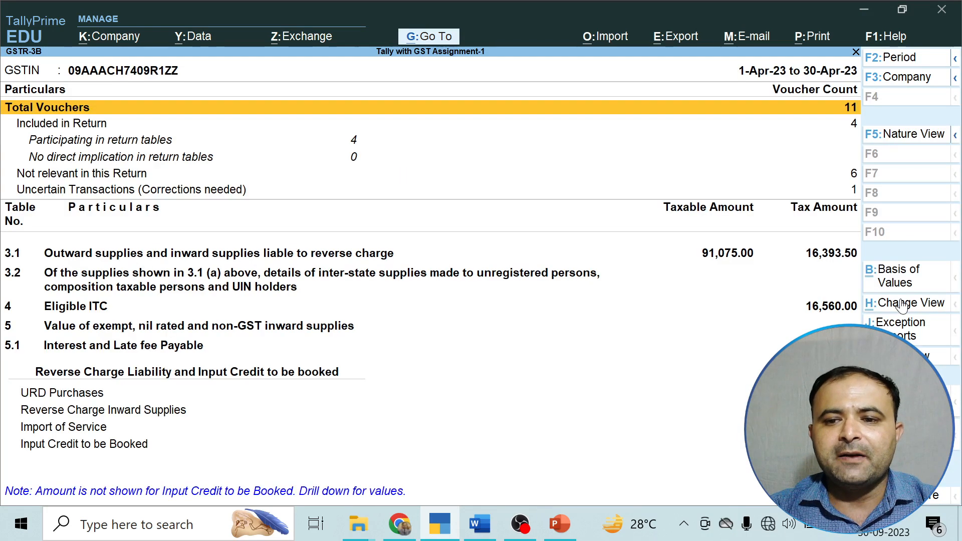
key(Down)
key(Down)
key(Down)
key(Down)
key(Down)
key(Down)
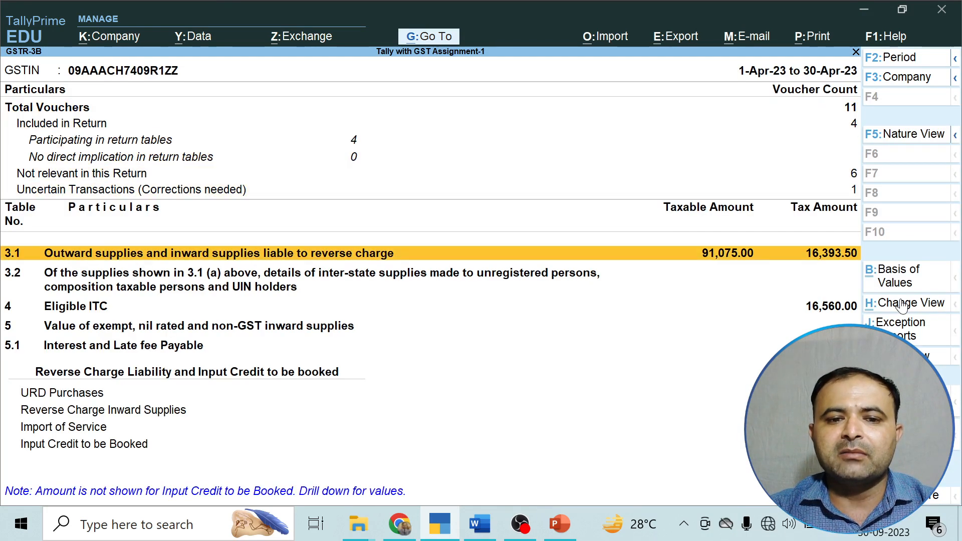
key(Return)
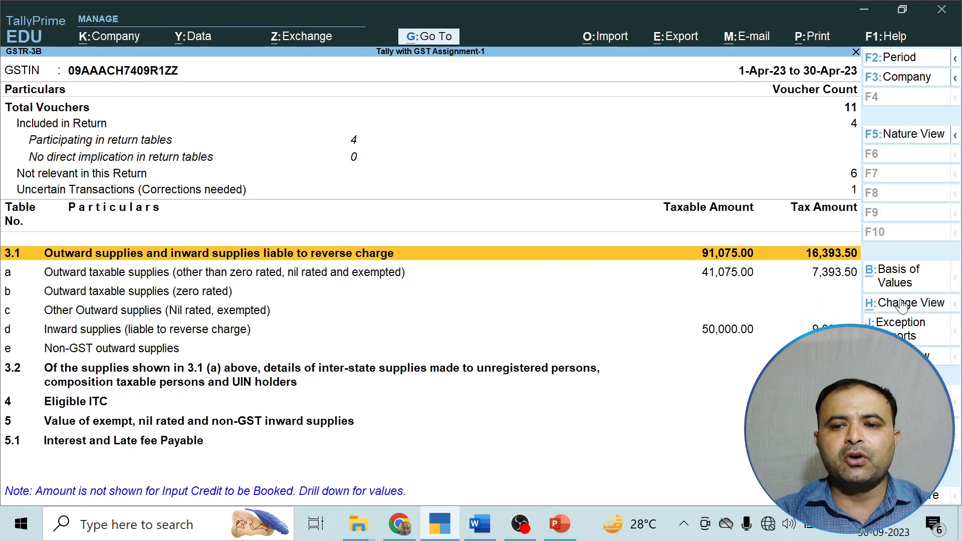
Step: Review row a, outward taxable supplies, and row d, inward supplies liable to reverse charge, in table 3.1
key(Down)
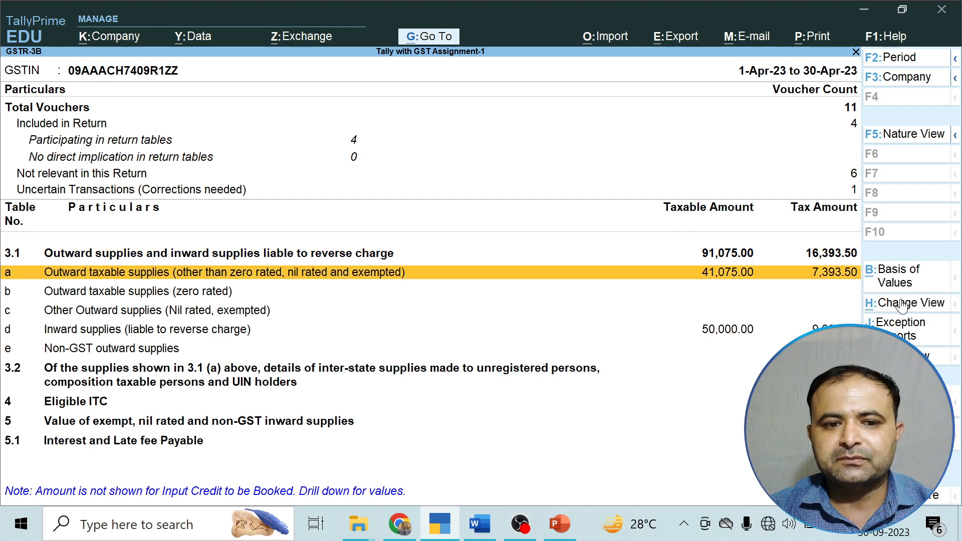
key(Down)
key(Down)
key(Down)
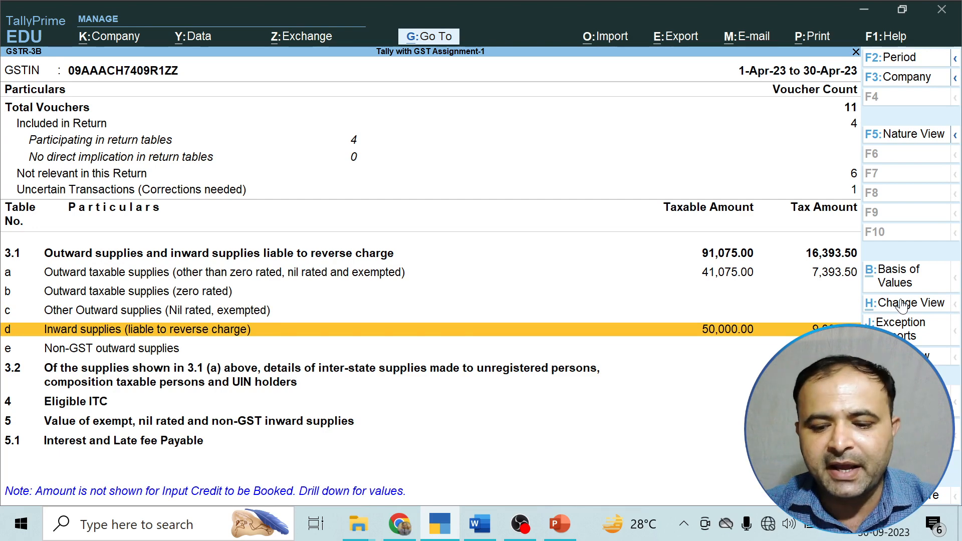
Step: Leave the GST reports, return to the Gateway of Tally and open the Day Book
key(Escape)
key(Escape)
key(Escape)
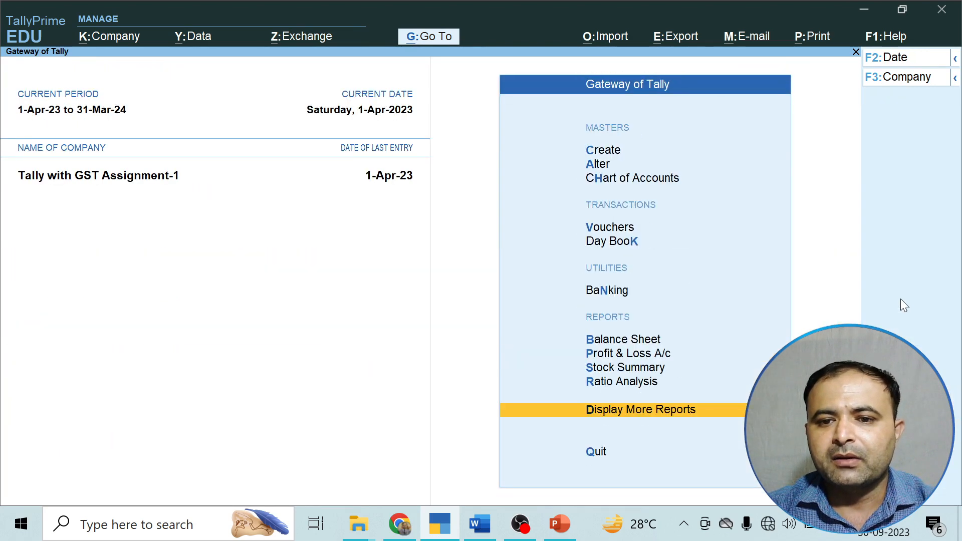
key(Up)
key(Up)
key(Up)
key(Up)
key(Up)
key(Up)
key(Down)
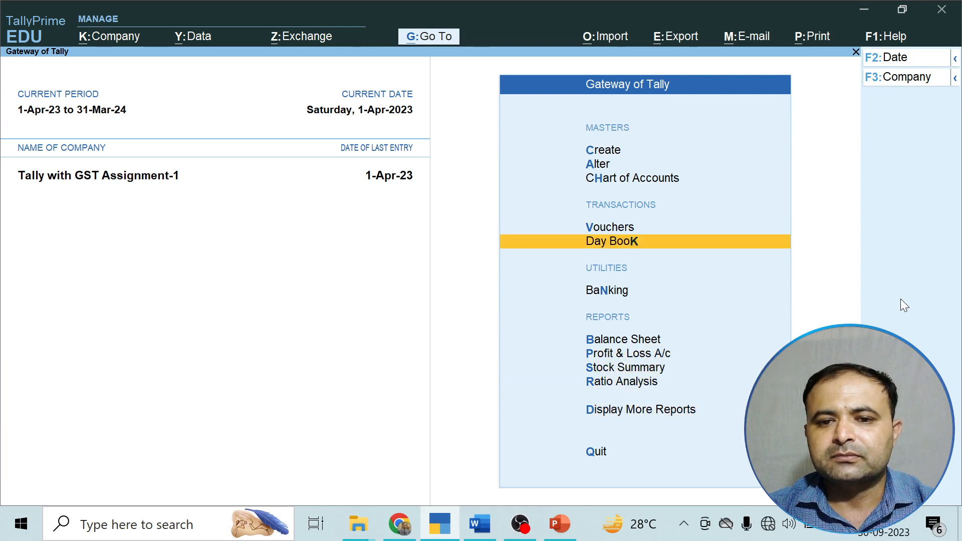
key(Return)
Step: Open the rent purchase voucher no. 2 from the Day Book
key(Down)
key(Down)
key(Down)
key(Down)
key(Down)
key(Down)
key(Down)
key(Down)
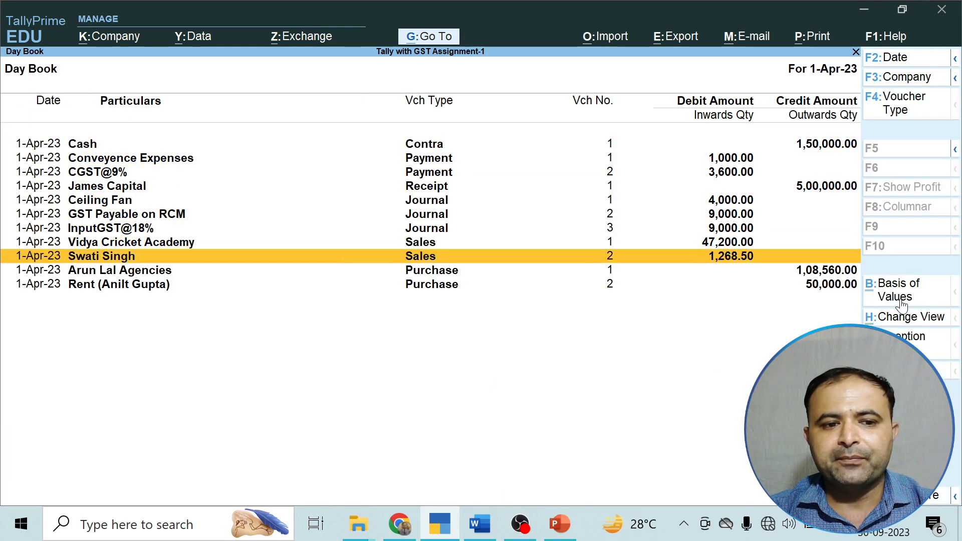
key(Down)
key(Down)
key(Return)
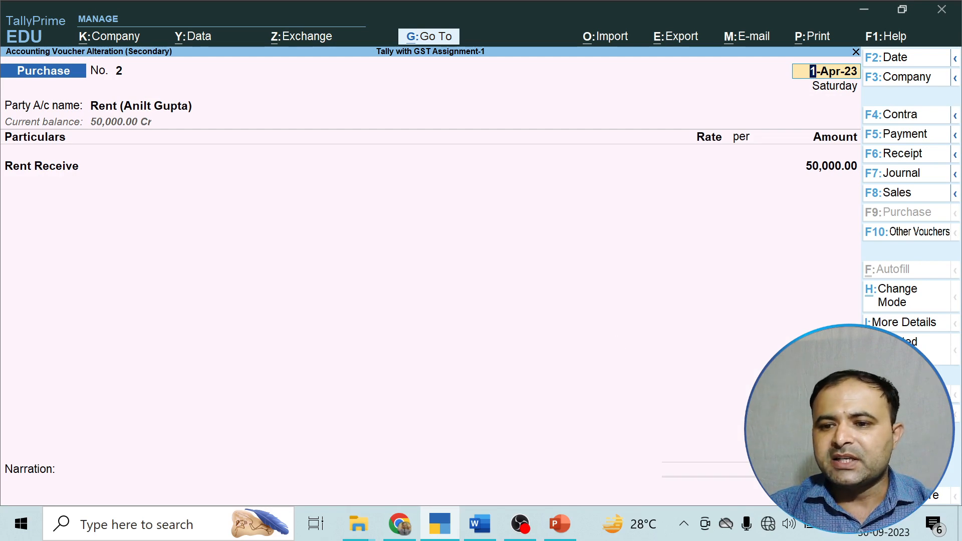
Step: Check the rent purchase's voucher mode, keep it as Accounting Invoice, and leave the voucher without altering it
click(910, 304)
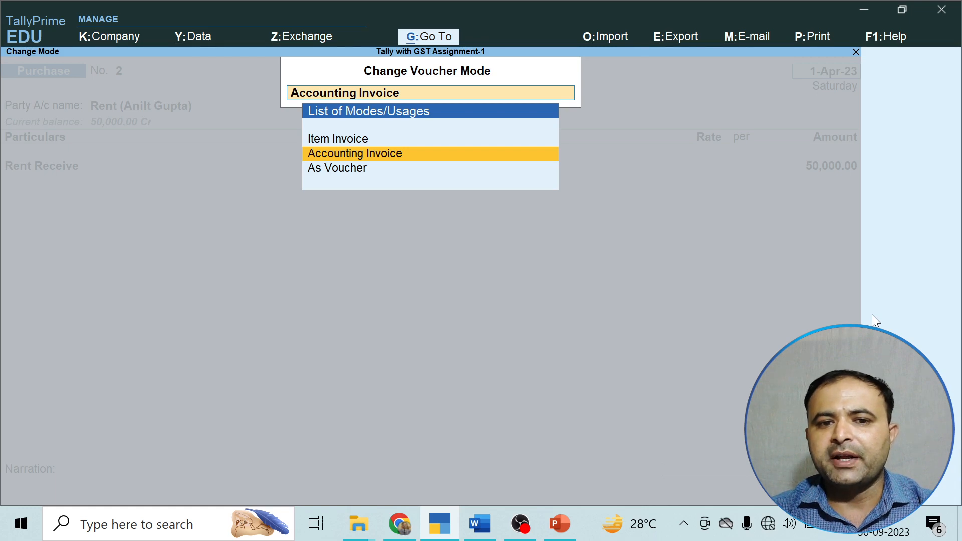
key(Return)
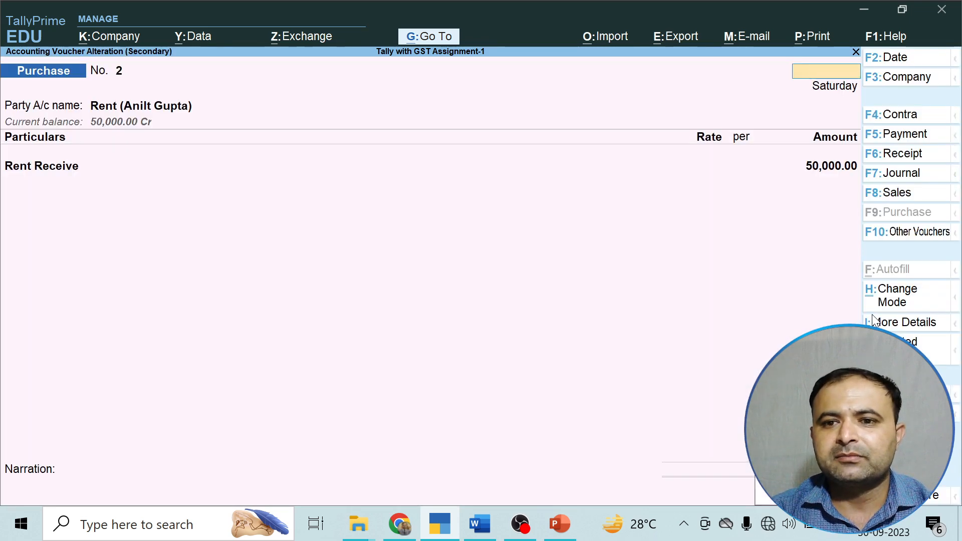
key(Escape)
key(Return)
Step: Open the GST Payable on RCM journal voucher no. 2 from the Day Book
key(Up)
key(Up)
key(Up)
key(Up)
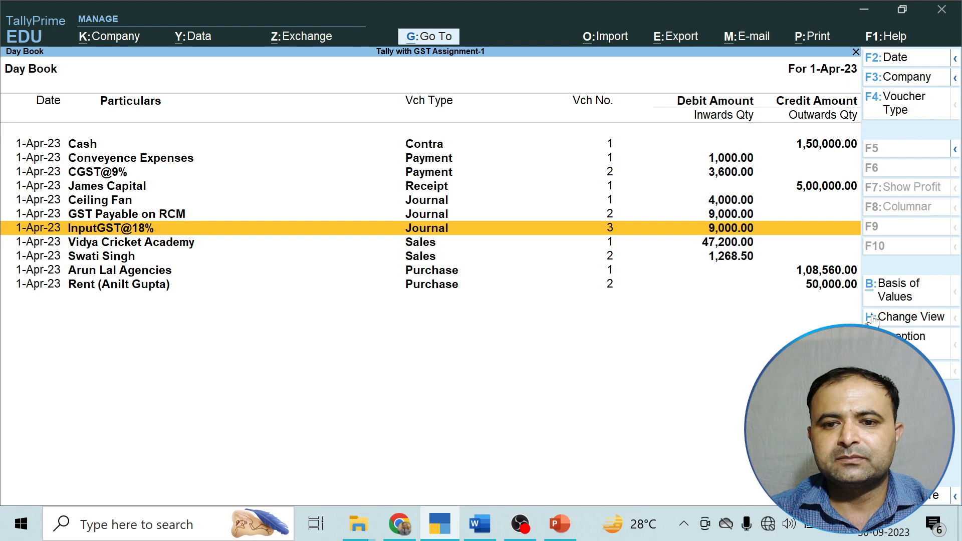
key(Down)
key(Up)
key(Up)
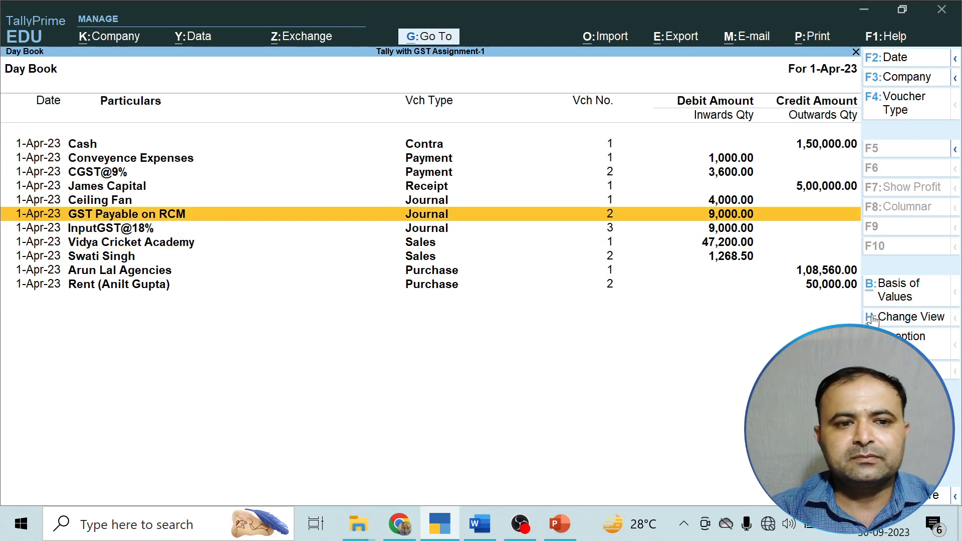
key(Return)
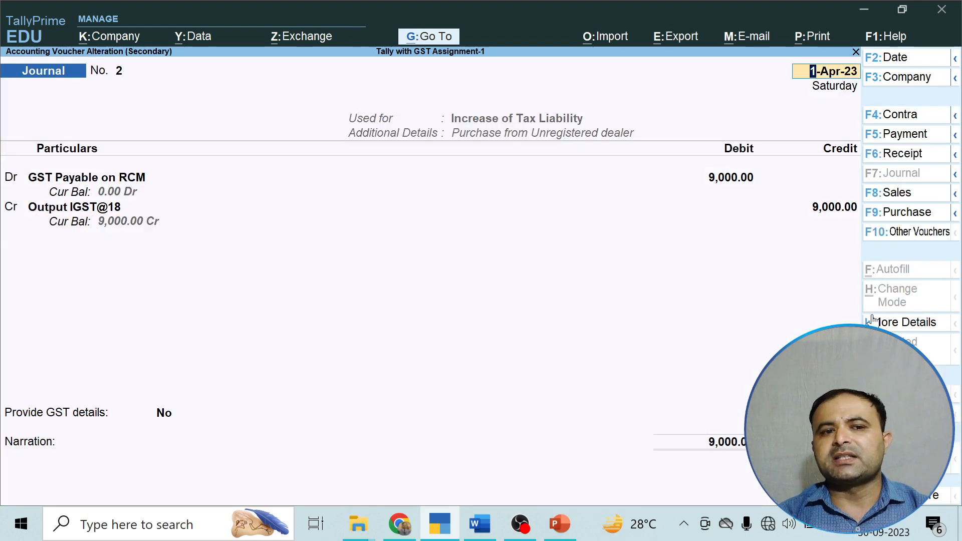